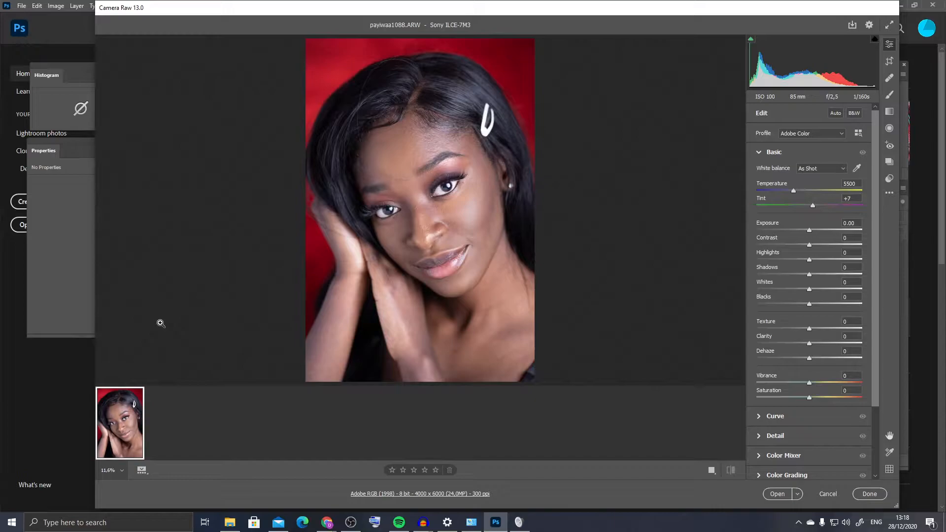
Examine the raw portrait up close, checking the eye detail, the face, the hair and the red background
{"action": "left_click_drag", "start_coordinate": [459, 204], "coordinate": [555, 393]}
{"action": "left_click_drag", "start_coordinate": [446, 314], "coordinate": [499, 300]}
{"action": "left_click_drag", "start_coordinate": [537, 271], "coordinate": [387, 454]}
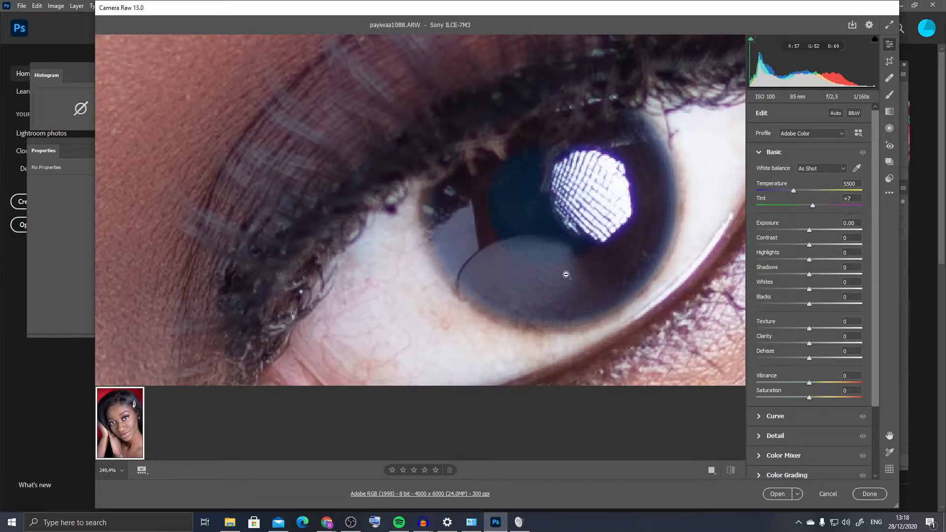
{"action": "left_click_drag", "start_coordinate": [536, 270], "coordinate": [376, 295]}
{"action": "left_click_drag", "start_coordinate": [500, 295], "coordinate": [387, 198]}
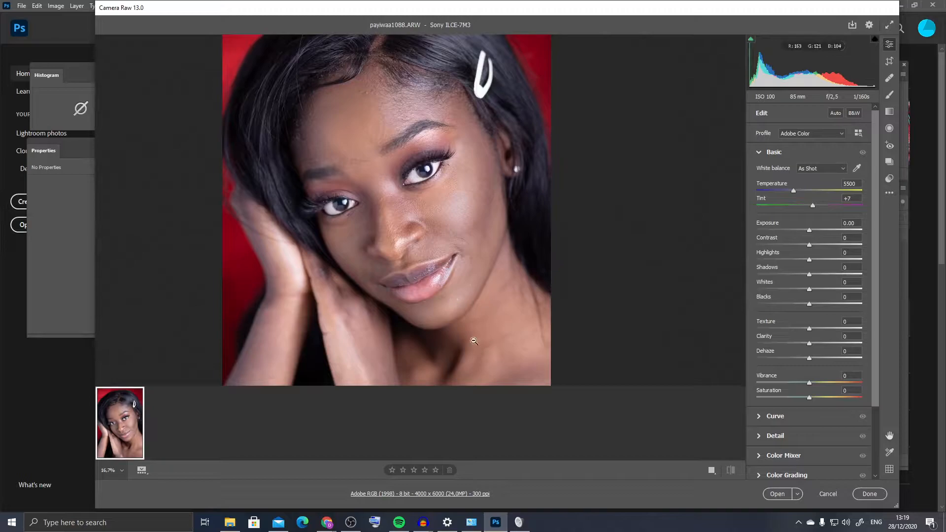
{"action": "left_click_drag", "start_coordinate": [415, 271], "coordinate": [492, 391]}
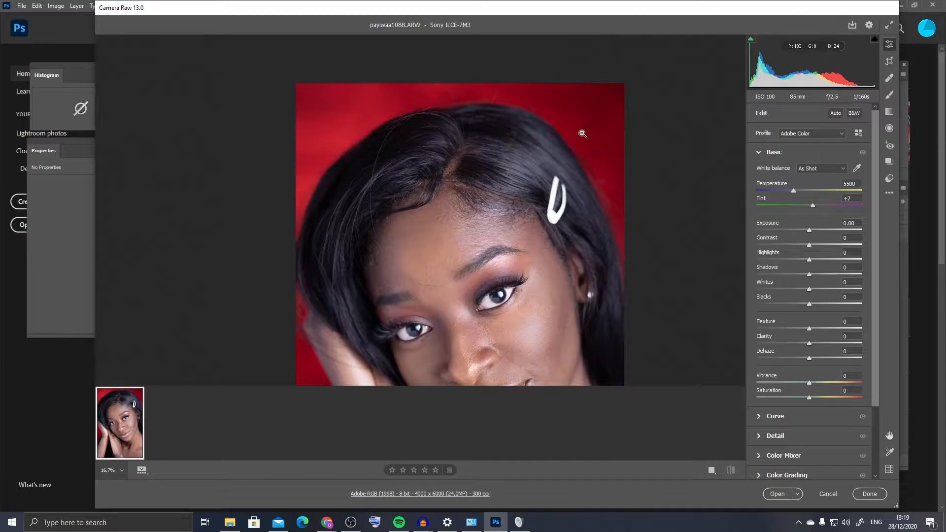
{"action": "left_click_drag", "start_coordinate": [529, 267], "coordinate": [466, 265]}
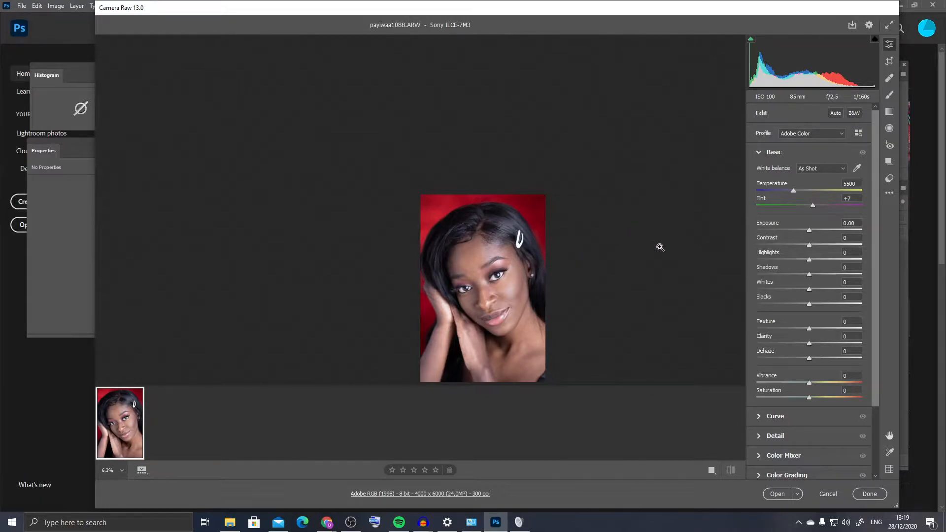
Open the raw portrait as a full document without raw adjustments and add a blank layer above the background
{"action": "left_click", "coordinate": [775, 497]}
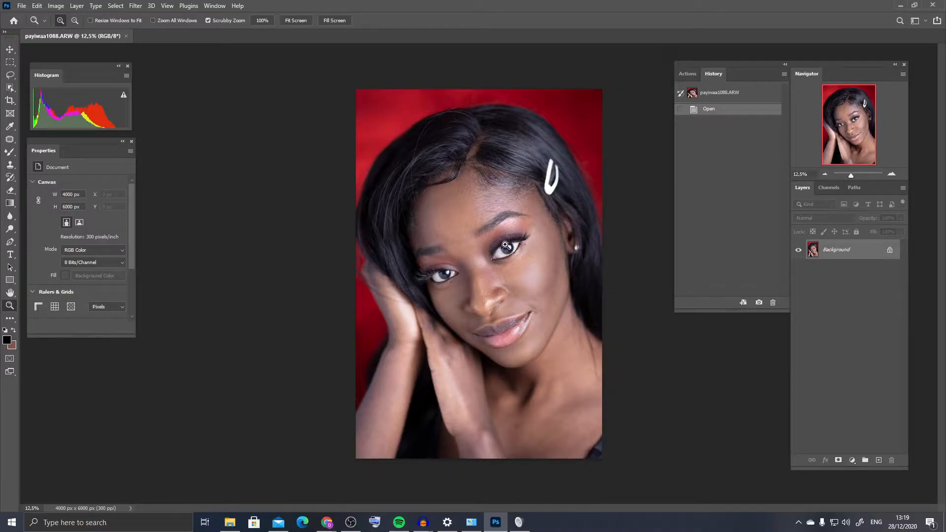
{"action": "left_click_drag", "start_coordinate": [509, 247], "coordinate": [514, 244]}
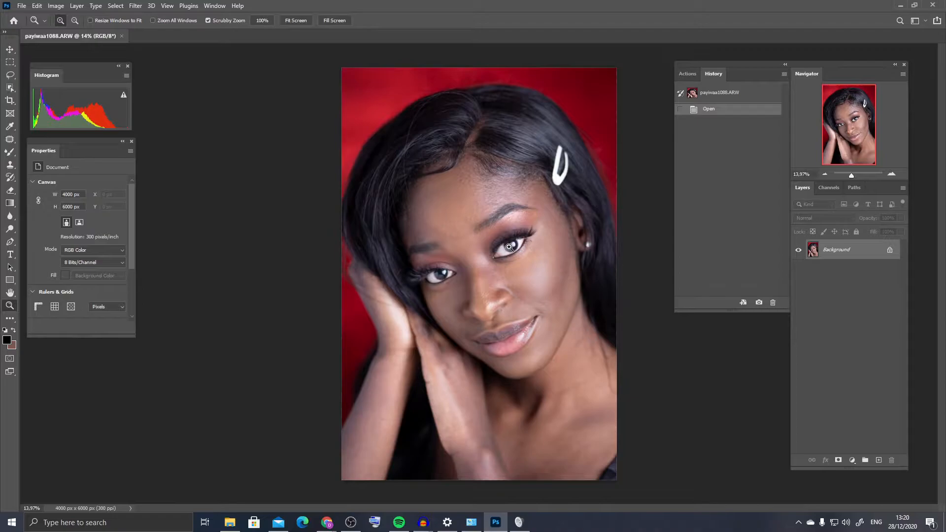
{"action": "left_click_drag", "start_coordinate": [508, 252], "coordinate": [580, 345]}
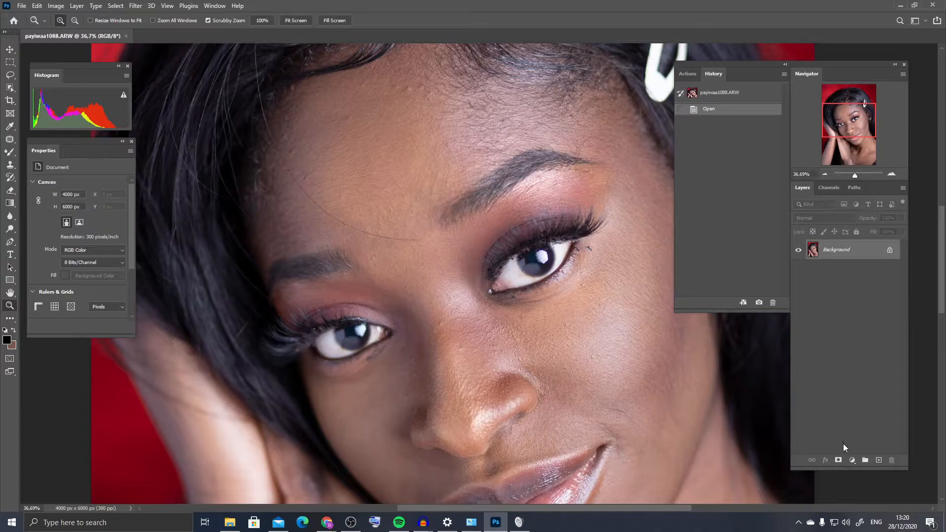
{"action": "left_click", "coordinate": [852, 460]}
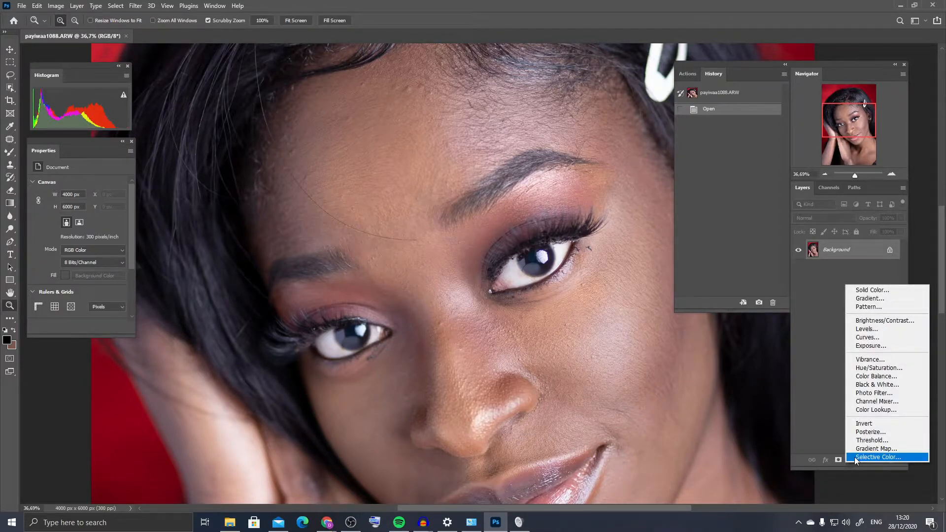
{"action": "left_click", "coordinate": [844, 411]}
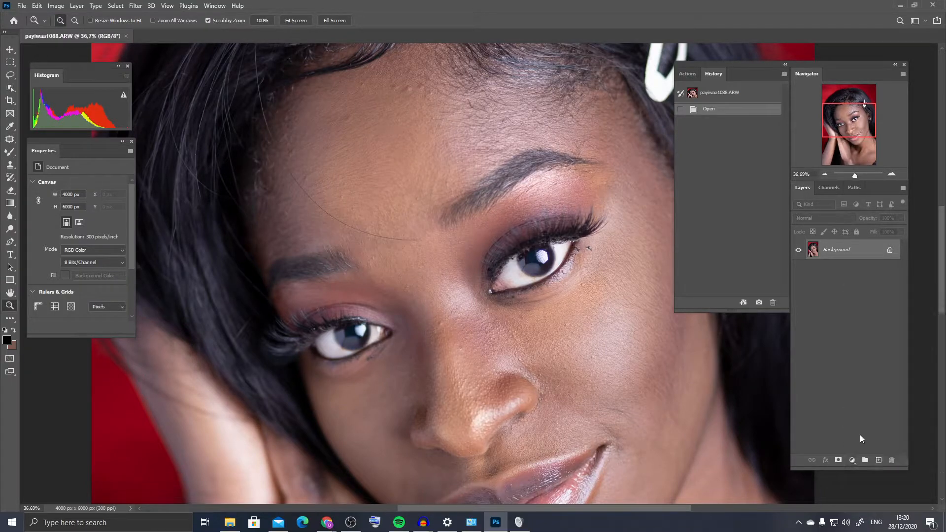
{"action": "left_click", "coordinate": [877, 460]}
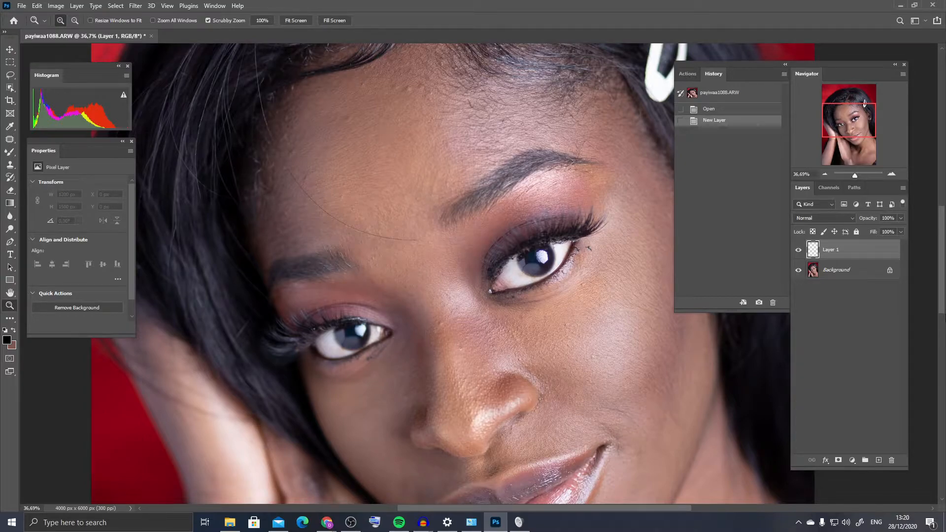
With the Brush tool at 100% flow, sample a light pink skin highlight and paint a swatch across the forehead
{"action": "key", "text": "b"}
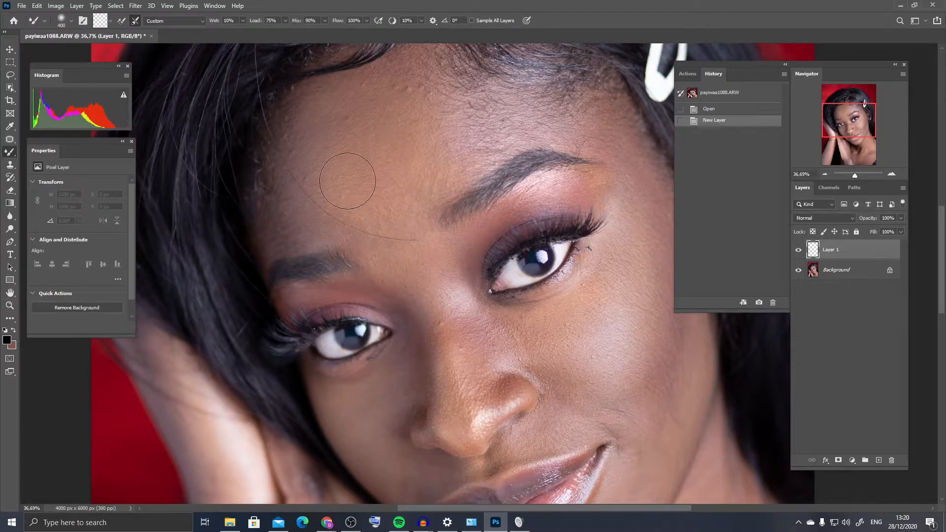
{"action": "key", "text": "shift+b"}
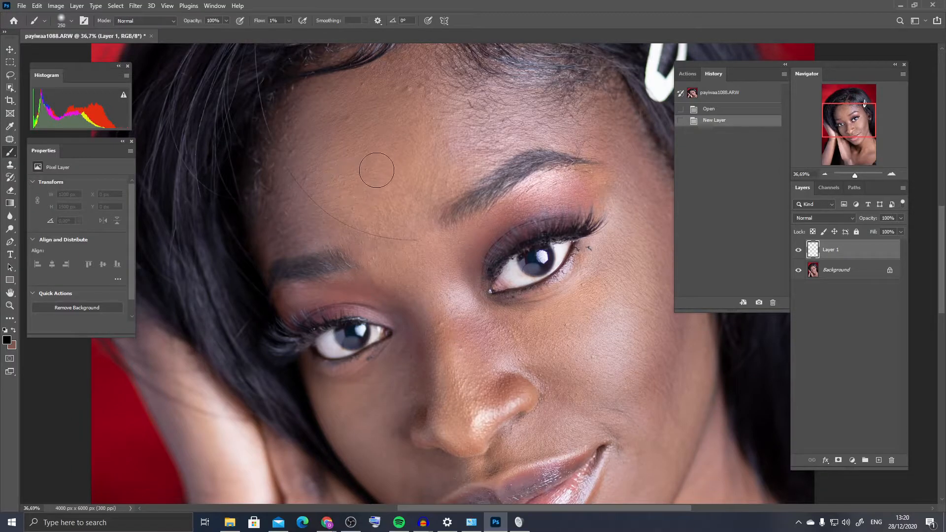
{"action": "left_click", "coordinate": [279, 18]}
{"action": "key", "text": "Return"}
{"action": "left_click_drag", "start_coordinate": [348, 250], "coordinate": [283, 197]}
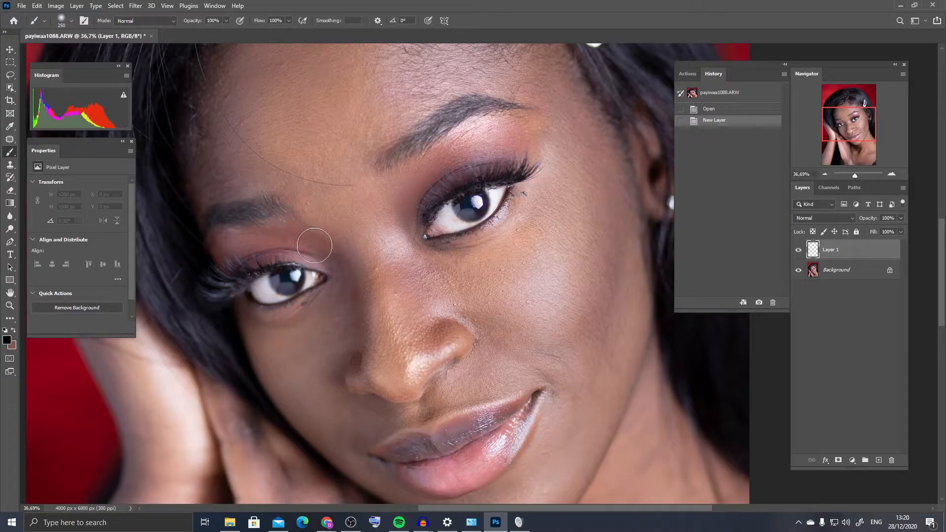
{"action": "left_click_drag", "start_coordinate": [463, 296], "coordinate": [462, 279]}
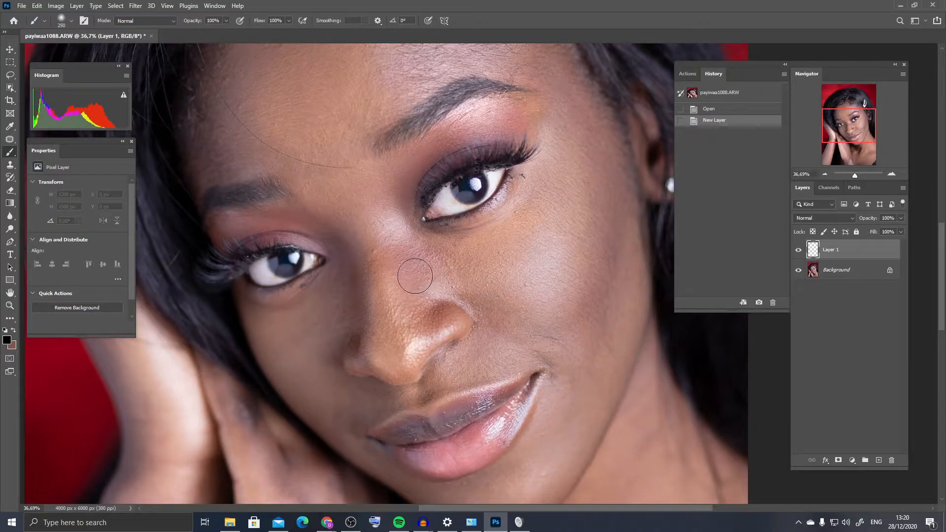
{"action": "left_click", "coordinate": [446, 331], "text": "alt"}
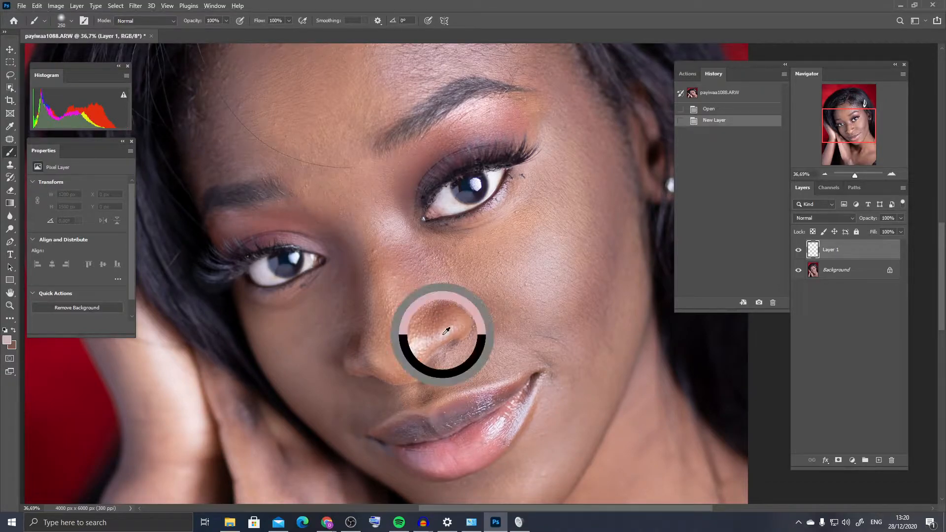
{"action": "mouse_move", "coordinate": [252, 146]}
{"action": "left_mouse_down"}
{"action": "mouse_move", "coordinate": [169, 147]}
{"action": "mouse_move", "coordinate": [241, 161]}
{"action": "mouse_move", "coordinate": [210, 163]}
{"action": "mouse_move", "coordinate": [257, 160]}
{"action": "left_mouse_up"}
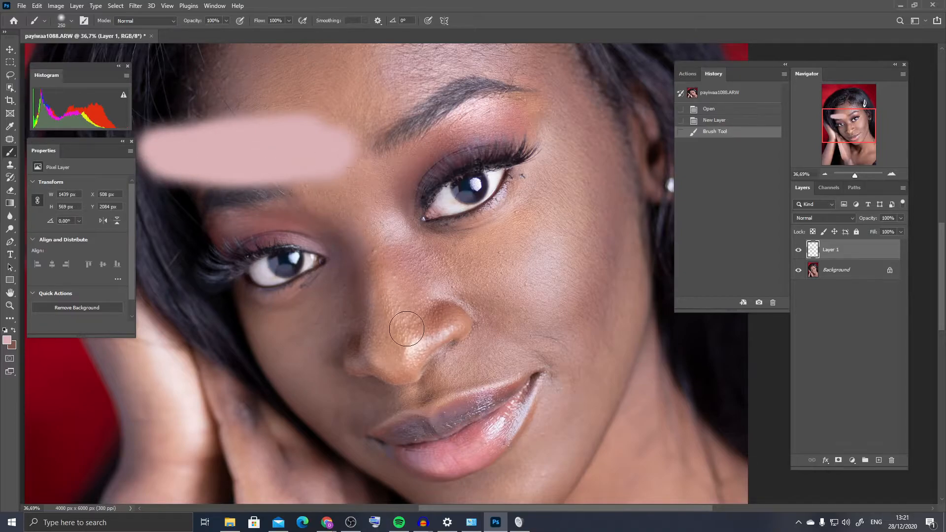
Paint a dark brown swatch sampled from the shadow beside the nostril and a peach midtone swatch sampled from the nose
{"action": "left_click_drag", "start_coordinate": [490, 402], "coordinate": [461, 351]}
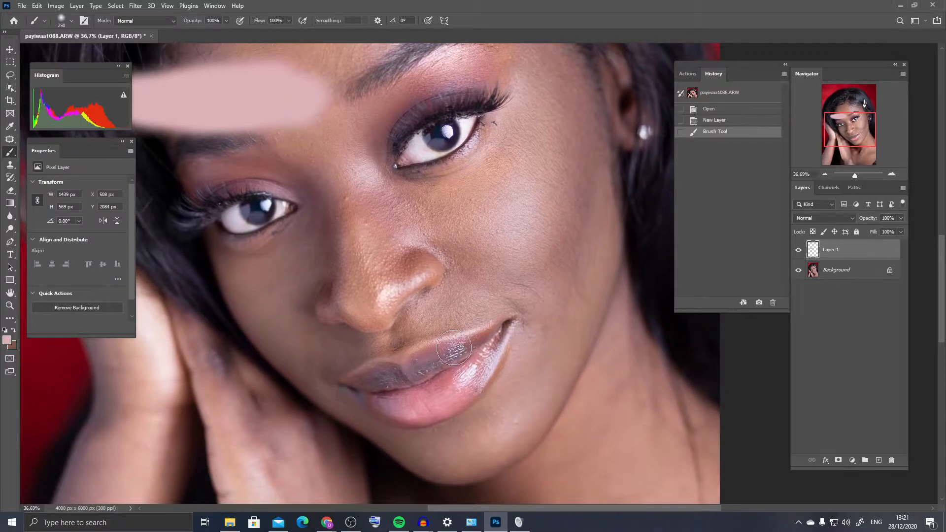
{"action": "left_click", "coordinate": [330, 292], "text": "alt"}
{"action": "mouse_move", "coordinate": [236, 366]}
{"action": "left_mouse_down"}
{"action": "mouse_move", "coordinate": [213, 360]}
{"action": "mouse_move", "coordinate": [180, 398]}
{"action": "mouse_move", "coordinate": [243, 370]}
{"action": "mouse_move", "coordinate": [315, 409]}
{"action": "mouse_move", "coordinate": [424, 427]}
{"action": "mouse_move", "coordinate": [438, 394]}
{"action": "left_mouse_up"}
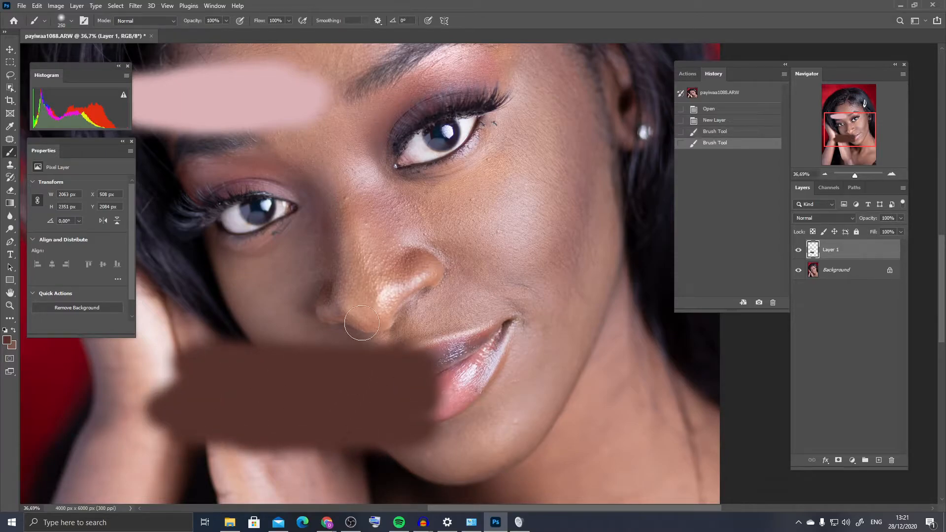
{"action": "left_click", "coordinate": [356, 250], "text": "alt"}
{"action": "mouse_move", "coordinate": [233, 229]}
{"action": "left_mouse_down"}
{"action": "mouse_move", "coordinate": [325, 216]}
{"action": "mouse_move", "coordinate": [148, 248]}
{"action": "mouse_move", "coordinate": [157, 212]}
{"action": "mouse_move", "coordinate": [424, 237]}
{"action": "left_mouse_up"}
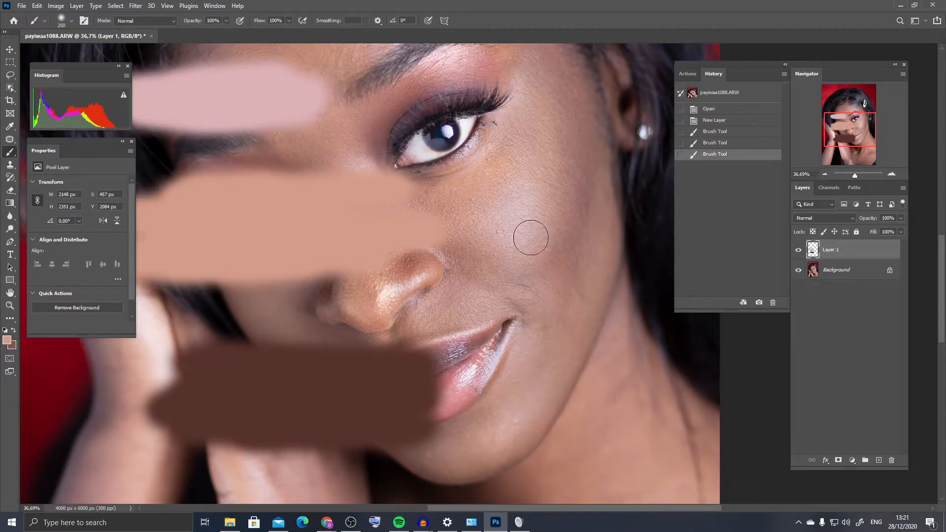
Sample a lighter skin highlight from the cheek and paint it over the pink forehead swatch
{"action": "left_click", "coordinate": [546, 248], "text": "alt"}
{"action": "left_click", "coordinate": [536, 194], "text": "alt"}
{"action": "mouse_move", "coordinate": [197, 102]}
{"action": "left_mouse_down"}
{"action": "mouse_move", "coordinate": [171, 105]}
{"action": "mouse_move", "coordinate": [339, 112]}
{"action": "mouse_move", "coordinate": [361, 94]}
{"action": "mouse_move", "coordinate": [274, 112]}
{"action": "mouse_move", "coordinate": [297, 110]}
{"action": "mouse_move", "coordinate": [193, 85]}
{"action": "mouse_move", "coordinate": [212, 61]}
{"action": "mouse_move", "coordinate": [262, 65]}
{"action": "left_mouse_up"}
Add a Gradient Map adjustment layer and place it between the swatch layer and the background
{"action": "key", "text": "z"}
{"action": "left_click_drag", "start_coordinate": [351, 188], "coordinate": [321, 185]}
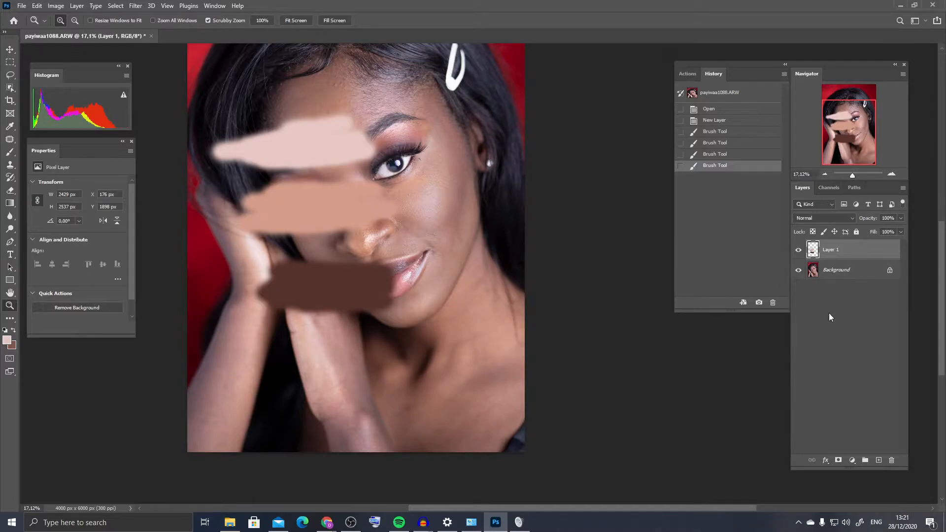
{"action": "left_click", "coordinate": [853, 461]}
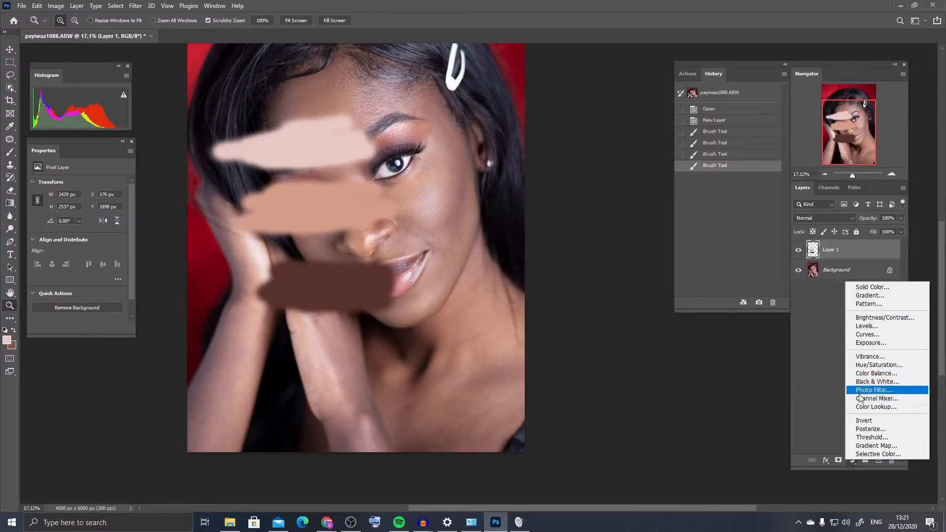
{"action": "left_click", "coordinate": [869, 445]}
{"action": "left_click_drag", "start_coordinate": [812, 249], "coordinate": [813, 275]}
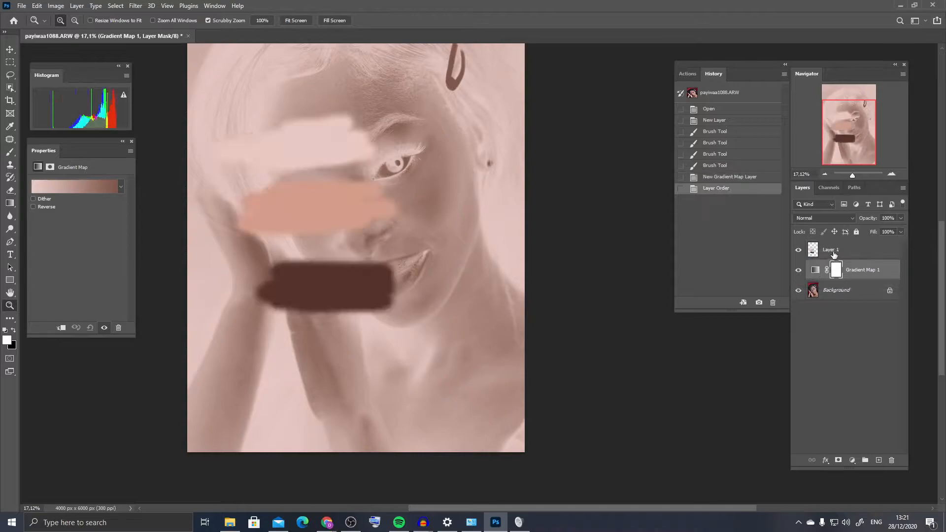
{"action": "double_click", "coordinate": [832, 249]}
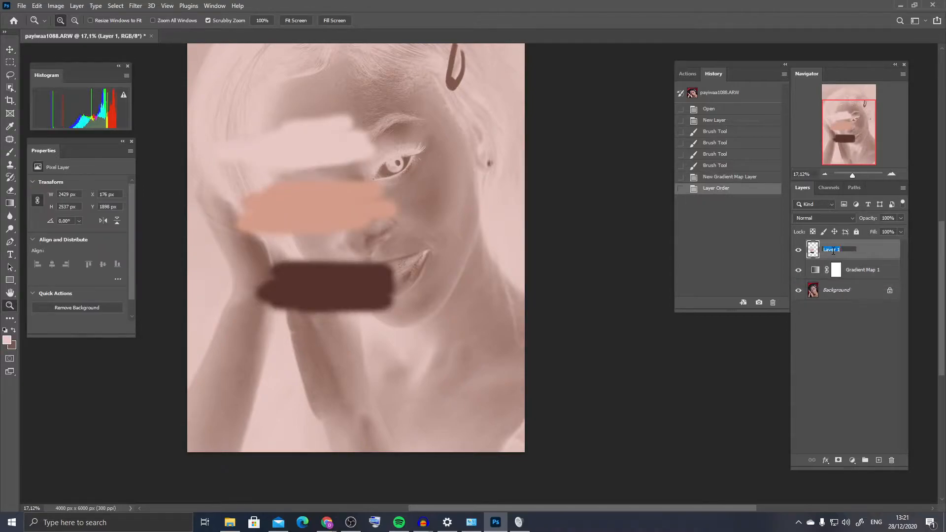
{"action": "left_click", "coordinate": [816, 272]}
{"action": "left_click", "coordinate": [816, 272]}
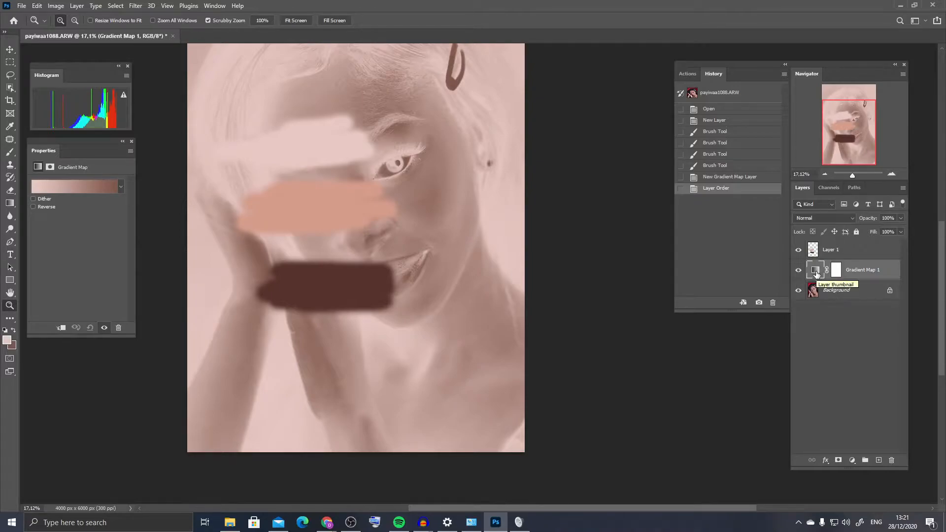
{"action": "left_click", "coordinate": [80, 188]}
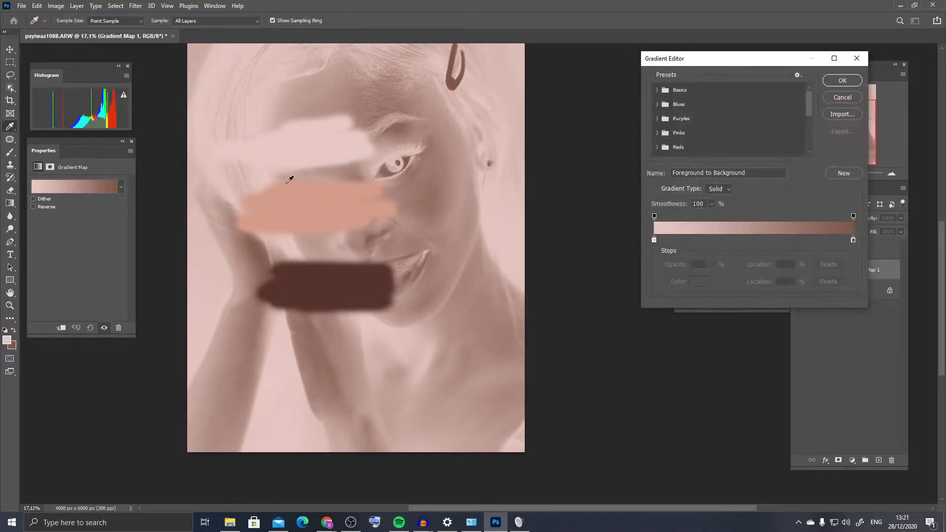
{"action": "left_click", "coordinate": [654, 240]}
{"action": "left_click", "coordinate": [699, 282]}
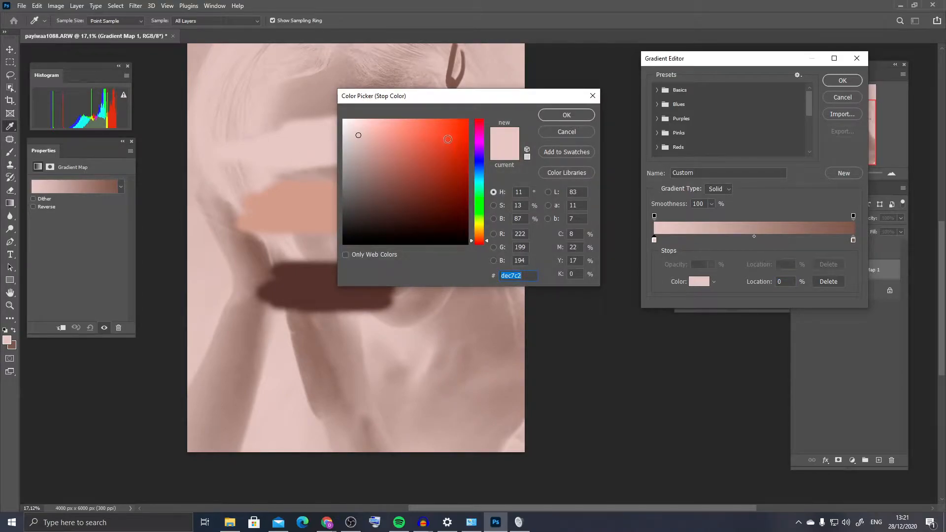
{"action": "left_click", "coordinate": [567, 133]}
{"action": "left_click", "coordinate": [842, 81]}
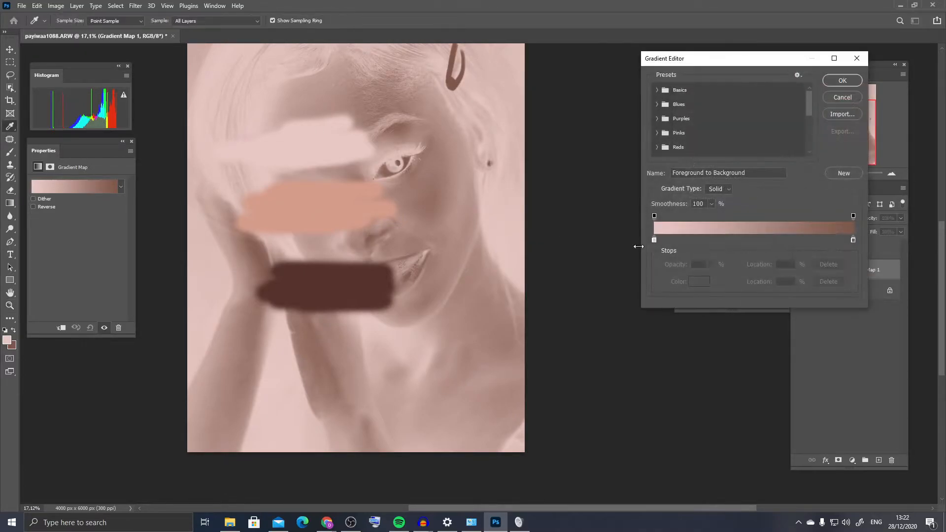
{"action": "left_click", "coordinate": [653, 240]}
{"action": "key", "text": "Return"}
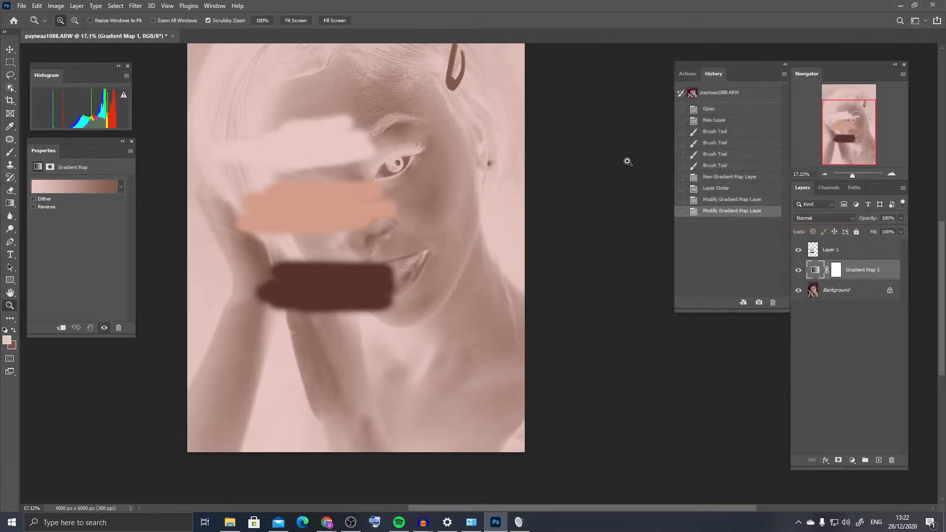
{"action": "left_click", "coordinate": [836, 269]}
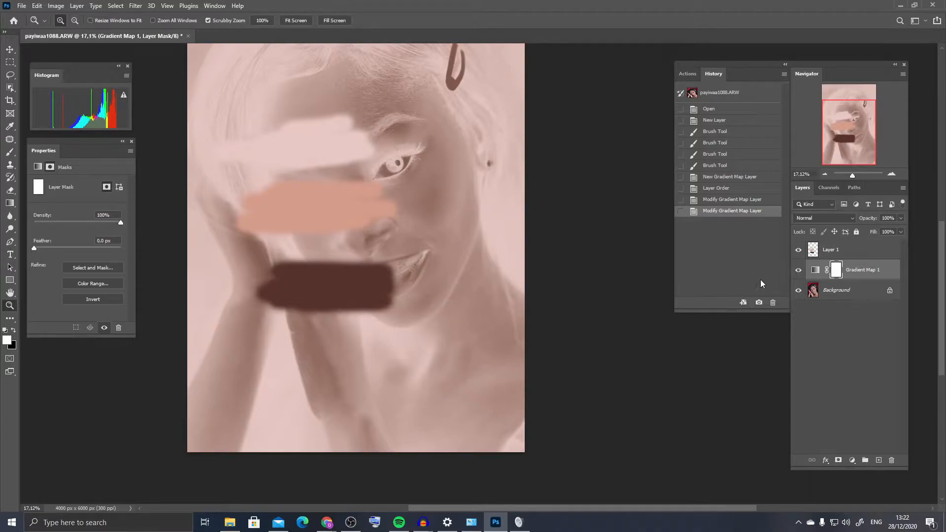
{"action": "left_click", "coordinate": [814, 272]}
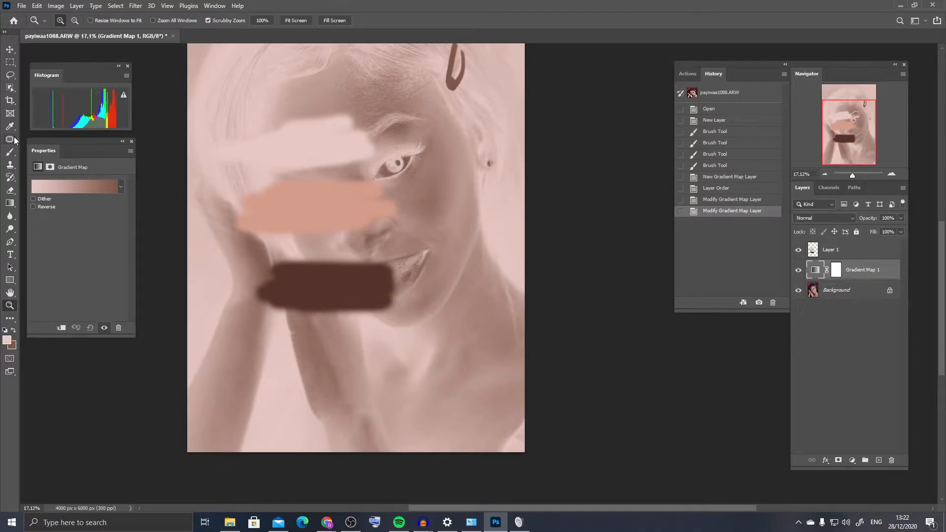
Edit the gradient map's gradient, check the light pink stop's brightness and set that stop's location to 87%
{"action": "left_click", "coordinate": [70, 186]}
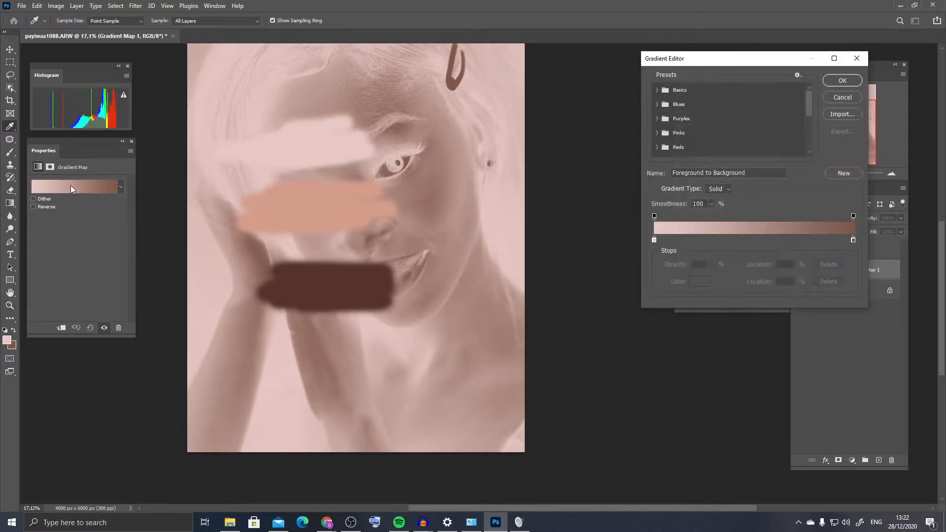
{"action": "double_click", "coordinate": [654, 240]}
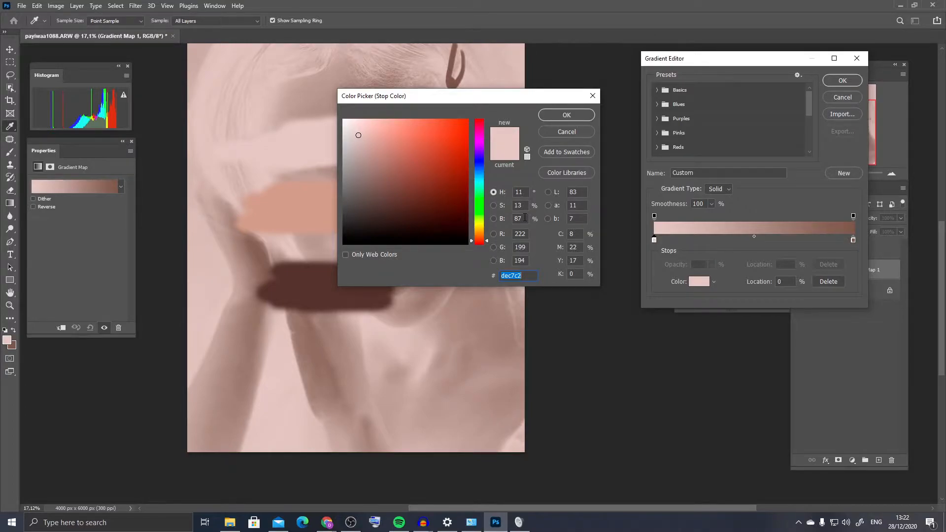
{"action": "left_click", "coordinate": [555, 115]}
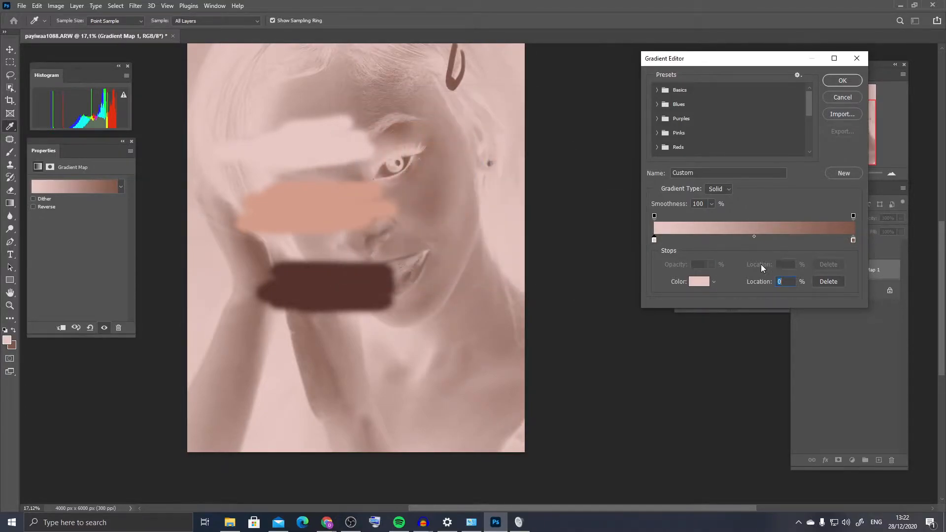
{"action": "type", "text": "87"}
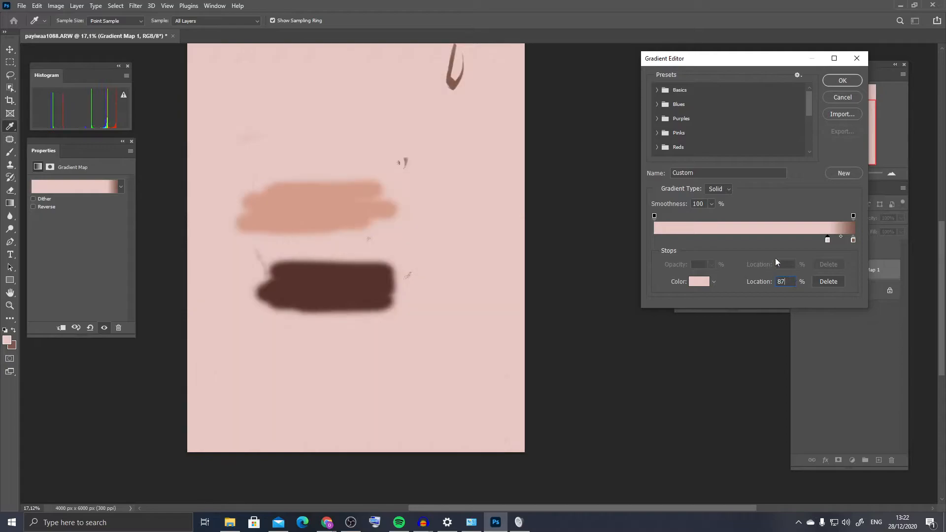
Add a midtone stop coloured from the peach swatch, check its brightness and set its location to 78%
{"action": "left_click", "coordinate": [697, 281]}
{"action": "left_click", "coordinate": [280, 198]}
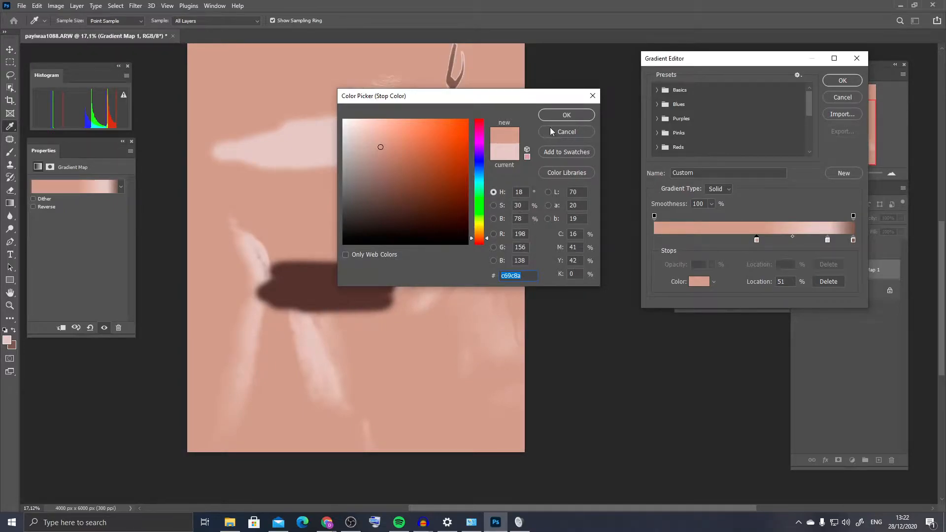
{"action": "left_click", "coordinate": [567, 115]}
{"action": "type", "text": "78"}
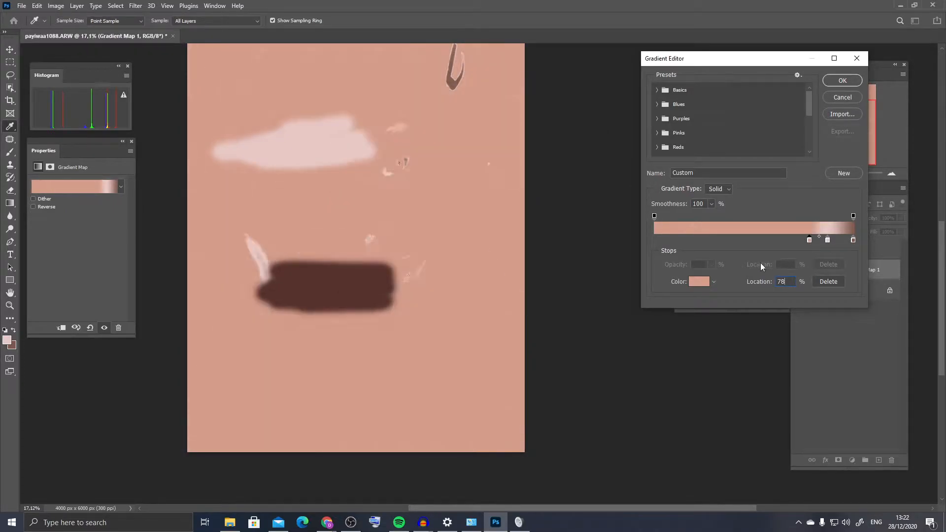
Add a shadow stop coloured from the dark brown swatch, check its brightness and set its location to 31%
{"action": "left_click", "coordinate": [706, 282]}
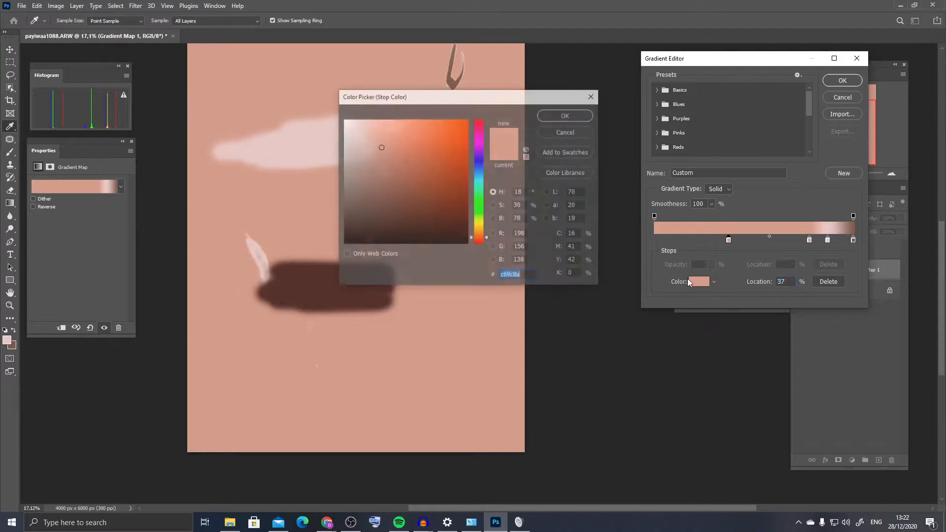
{"action": "left_click", "coordinate": [303, 274]}
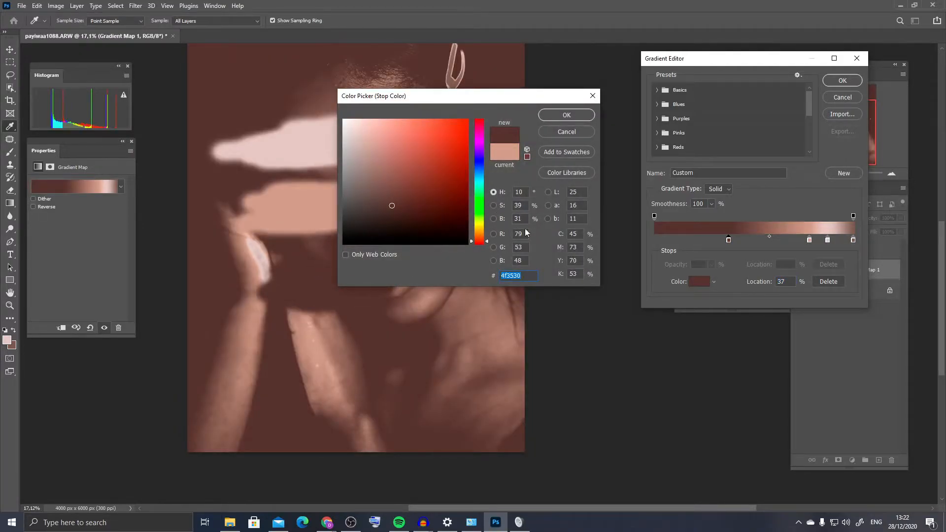
{"action": "left_click", "coordinate": [566, 115]}
{"action": "type", "text": "31"}
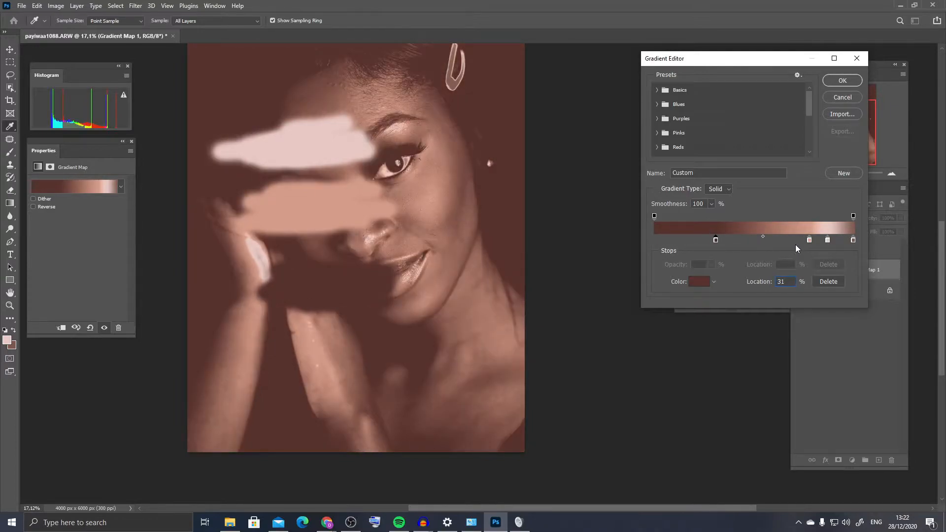
Move the dark stop to 24% and the peach stop to 70%, replace the brown end stop with the light pink one, and apply the gradient
{"action": "left_click_drag", "start_coordinate": [809, 241], "coordinate": [789, 241]}
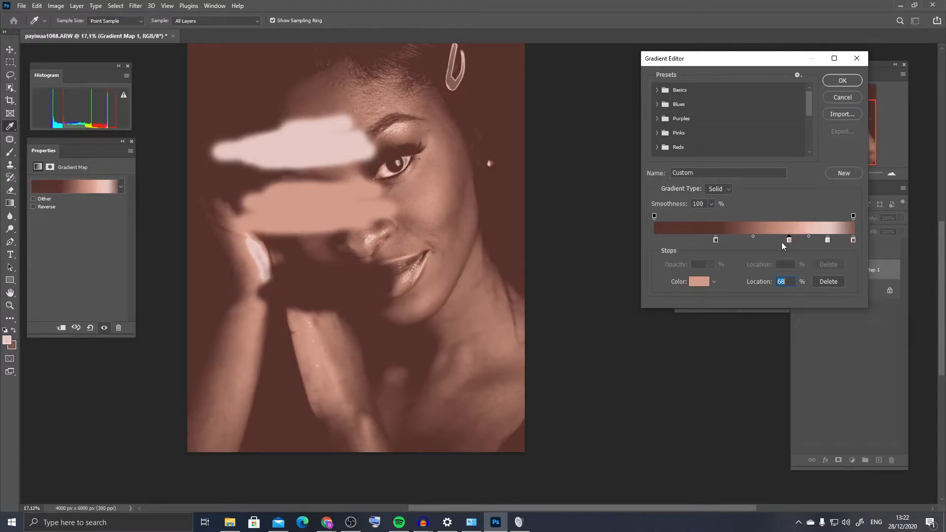
{"action": "left_click_drag", "start_coordinate": [710, 239], "coordinate": [703, 239]}
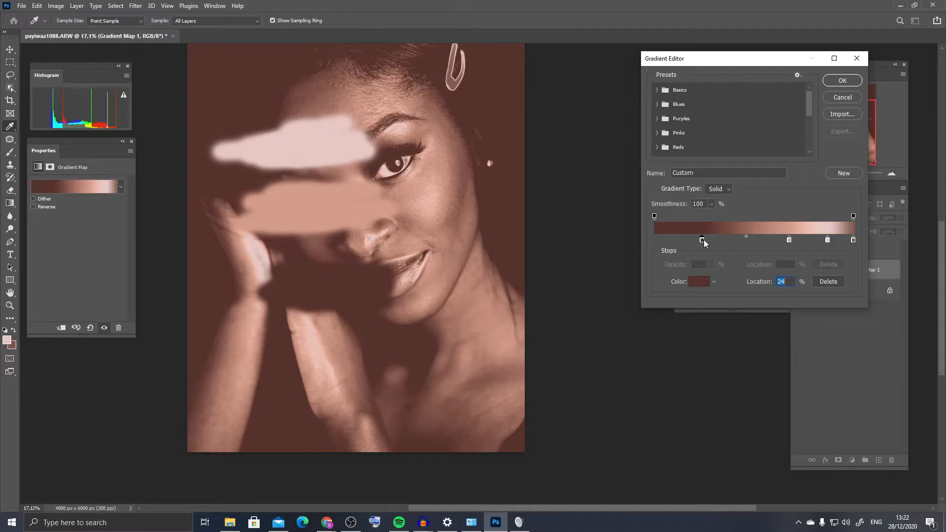
{"action": "left_click_drag", "start_coordinate": [829, 240], "coordinate": [795, 238]}
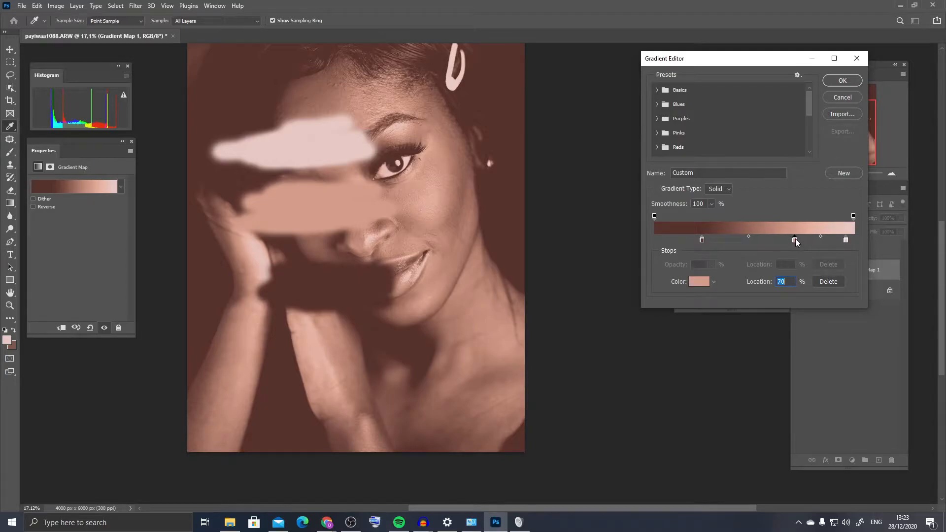
{"action": "left_click", "coordinate": [833, 81]}
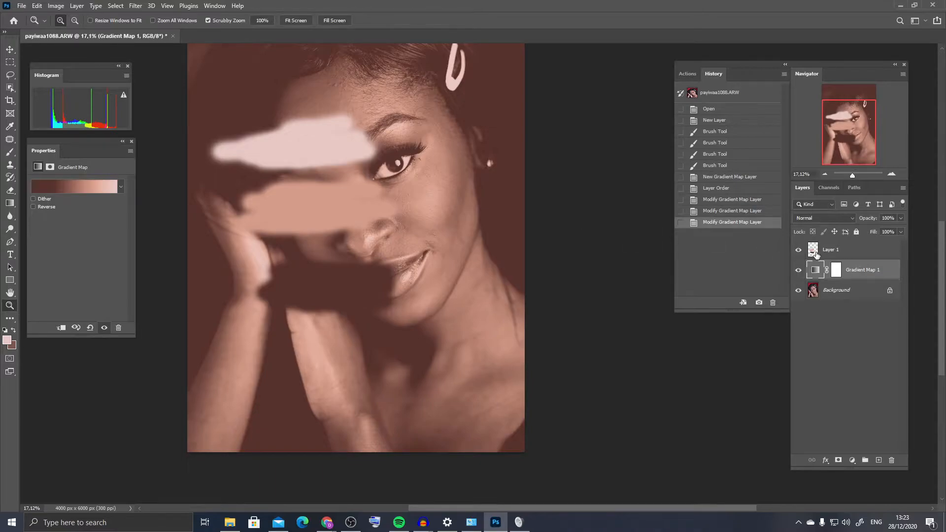
Hide the swatch layer and invert the gradient map's layer mask to black
{"action": "left_click", "coordinate": [798, 250]}
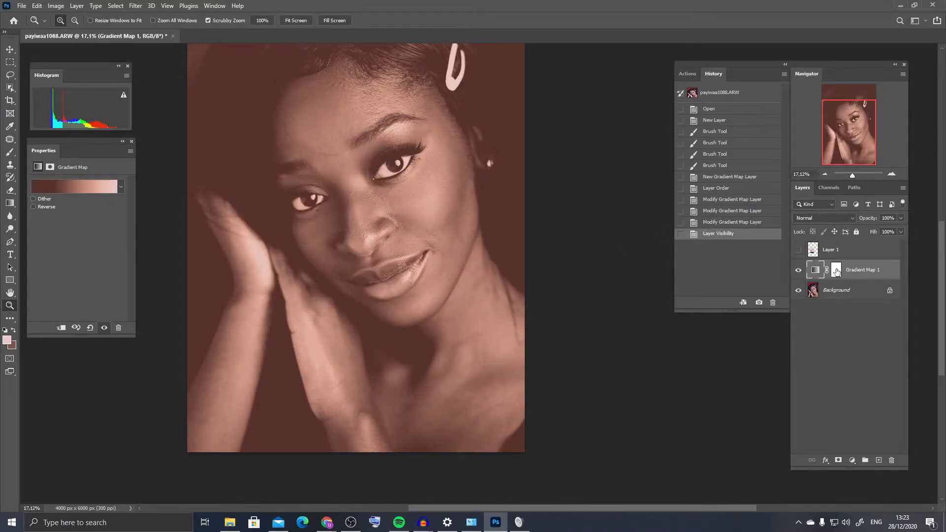
{"action": "left_click", "coordinate": [836, 271]}
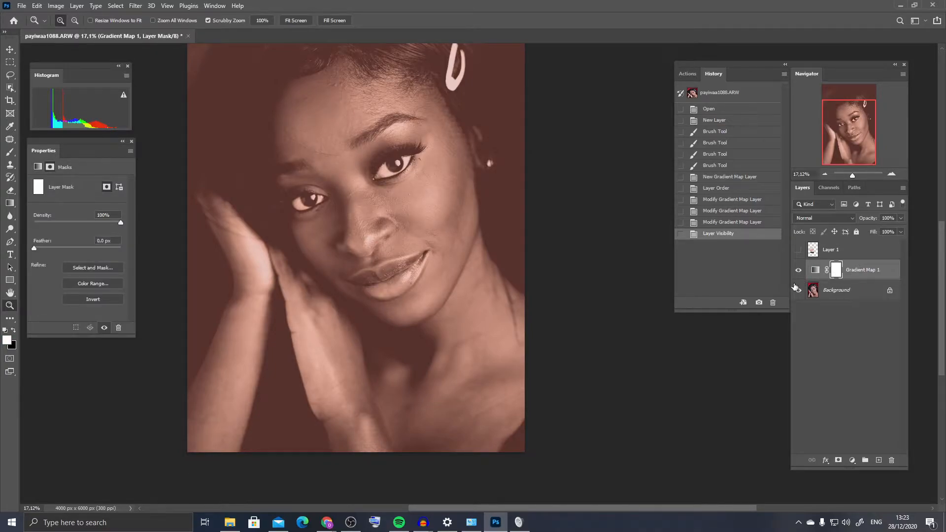
{"action": "key", "text": "ctrl+i"}
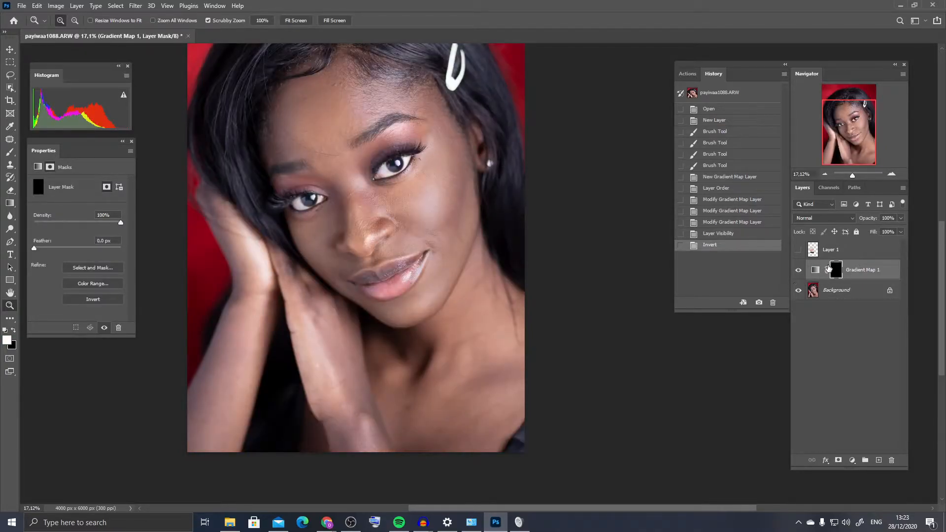
{"action": "left_click_drag", "start_coordinate": [188, 214], "coordinate": [223, 216]}
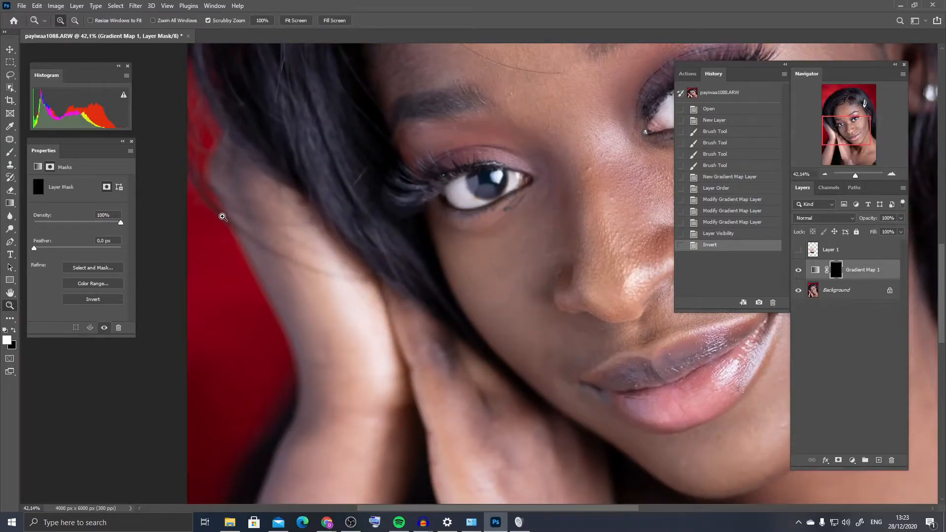
Save the document as the Photoshop file payiwaa1088, replacing the existing file and keeping Maximize Compatibility on
{"action": "key", "text": "ctrl+q"}
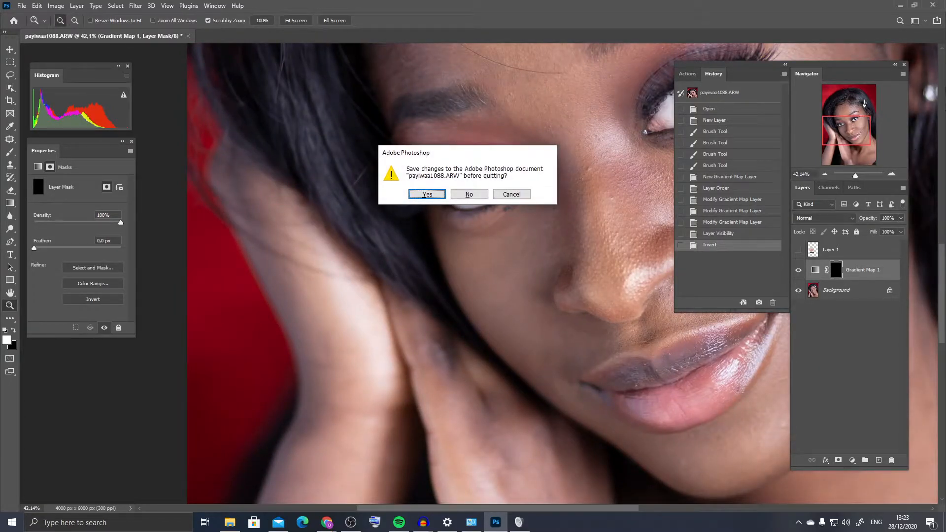
{"action": "left_click", "coordinate": [511, 194]}
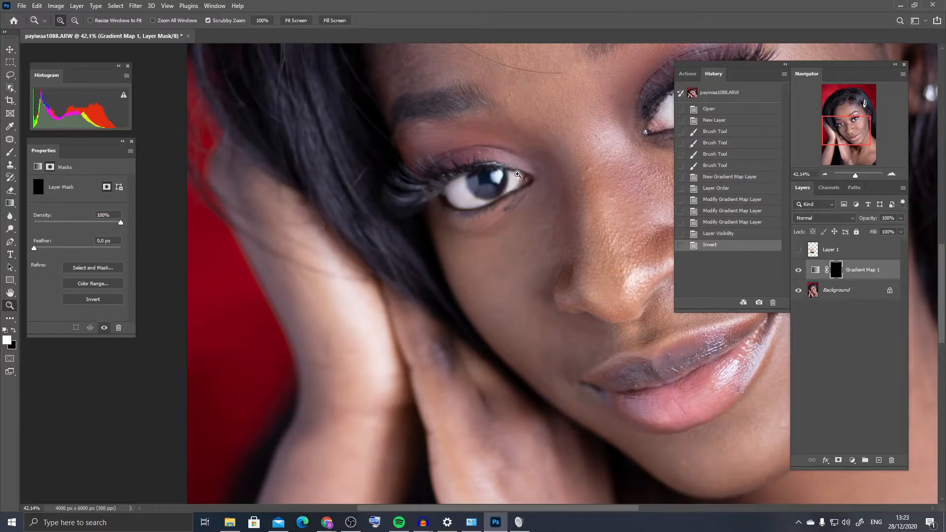
{"action": "key", "text": "ctrl+s"}
{"action": "left_click", "coordinate": [528, 345]}
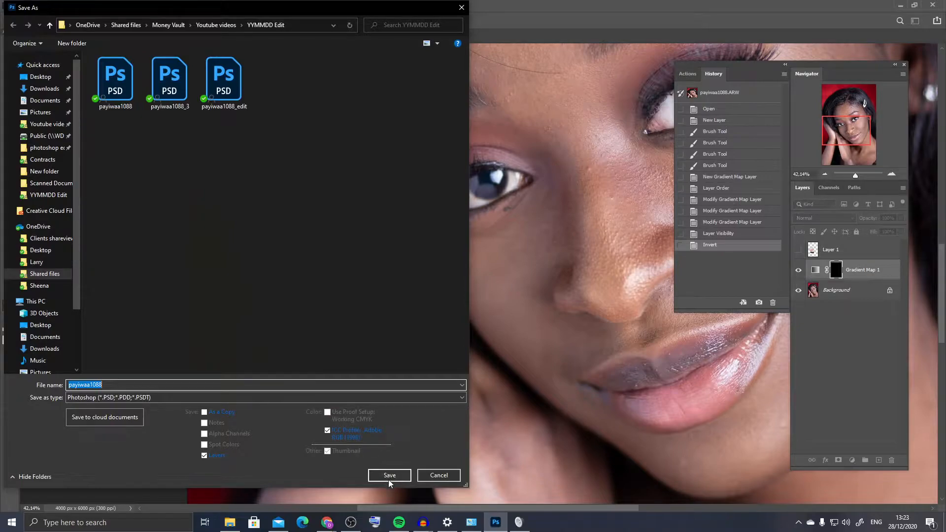
{"action": "left_click", "coordinate": [389, 476]}
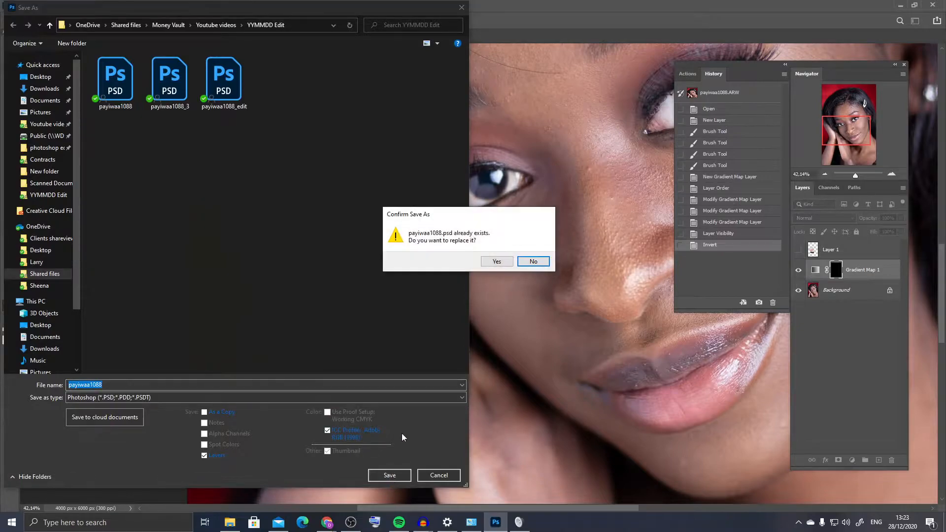
{"action": "left_click", "coordinate": [496, 262]}
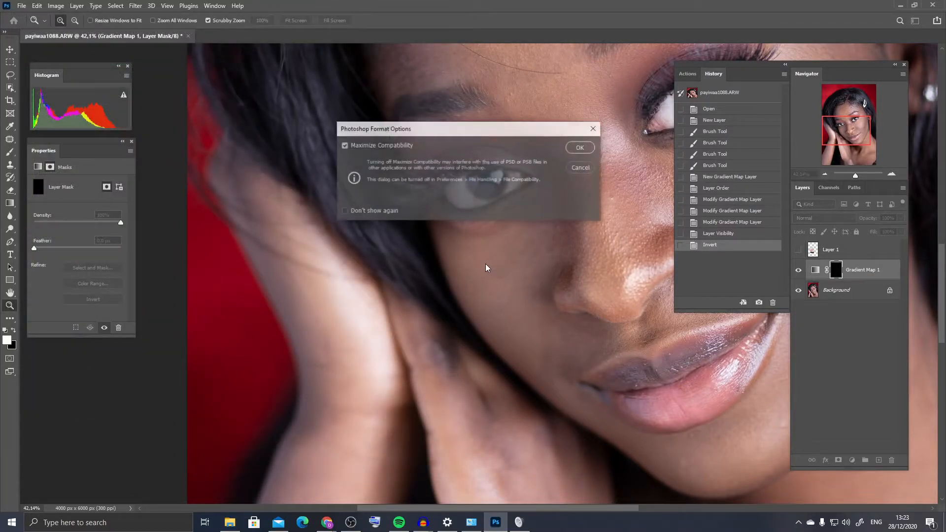
{"action": "left_click", "coordinate": [574, 148]}
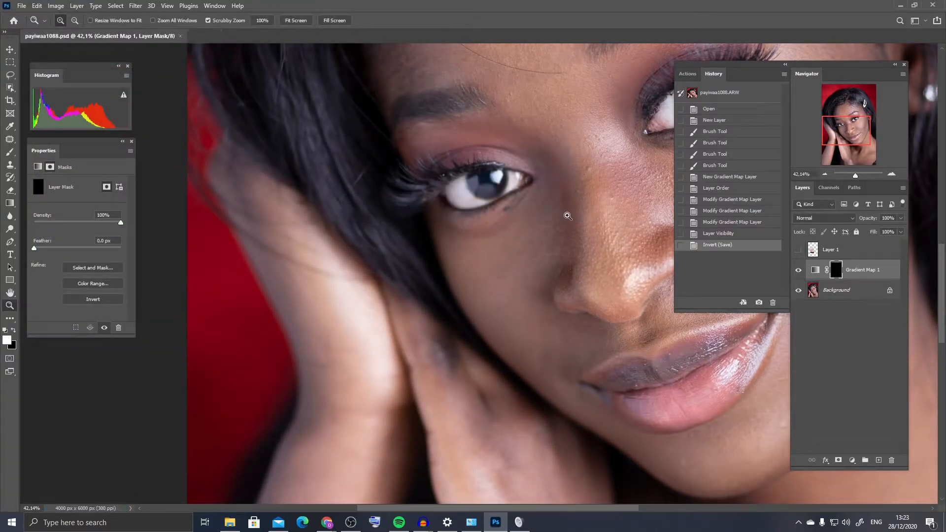
Paint white on the gradient map's mask over the forehead and between the eyebrows with a 300 px soft brush
{"action": "left_click_drag", "start_coordinate": [460, 285], "coordinate": [354, 397]}
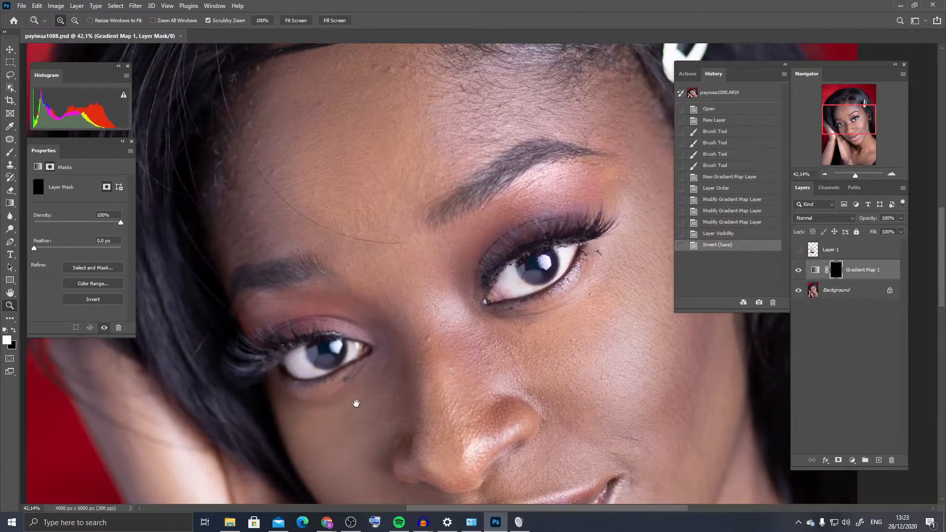
{"action": "key", "text": "b"}
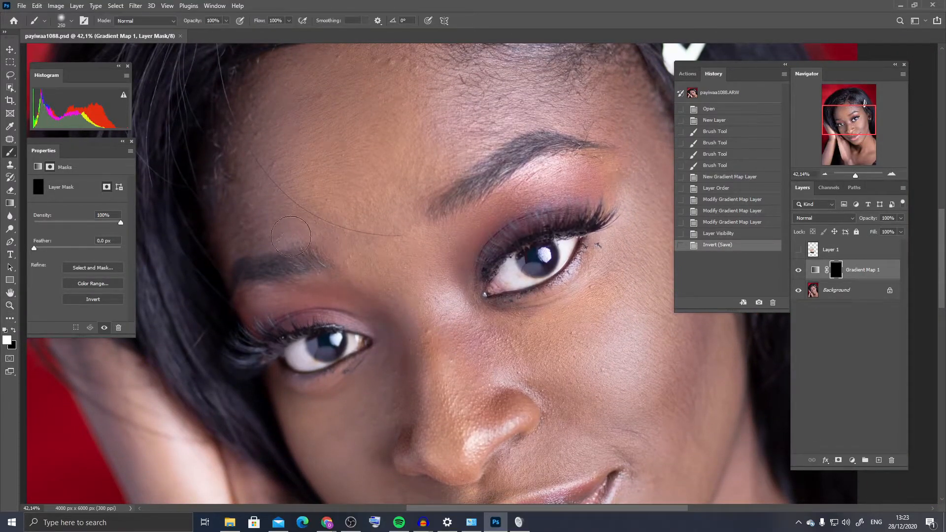
{"action": "mouse_move", "coordinate": [342, 217]}
{"action": "left_mouse_down"}
{"action": "mouse_move", "coordinate": [424, 226]}
{"action": "mouse_move", "coordinate": [430, 253]}
{"action": "mouse_move", "coordinate": [397, 248]}
{"action": "left_mouse_up"}
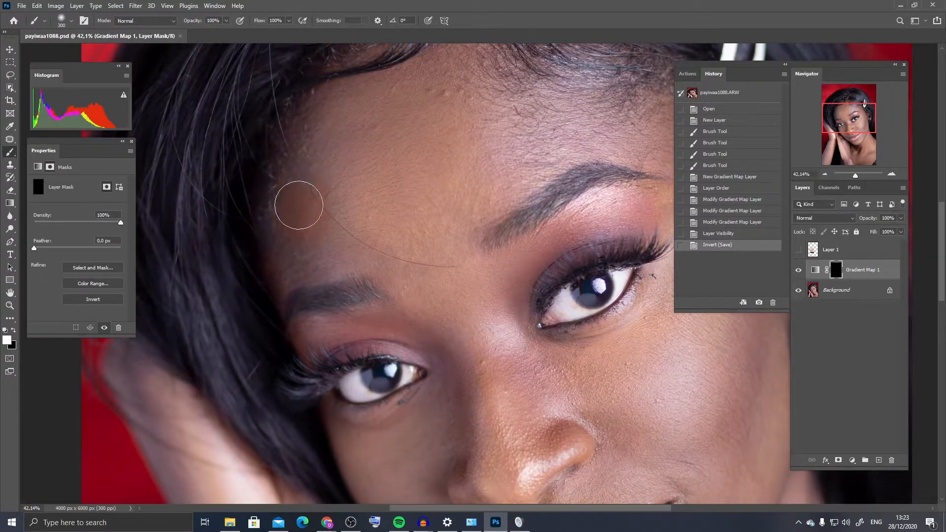
{"action": "key", "text": "bracketright"}
{"action": "mouse_move", "coordinate": [334, 206]}
{"action": "left_mouse_down"}
{"action": "mouse_move", "coordinate": [296, 169]}
{"action": "mouse_move", "coordinate": [321, 99]}
{"action": "left_mouse_up"}
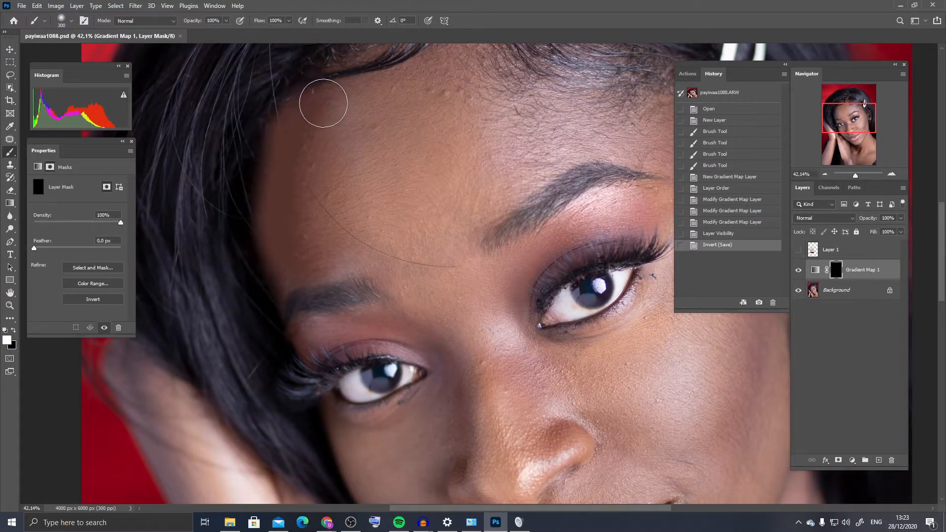
{"action": "mouse_move", "coordinate": [426, 185]}
{"action": "left_mouse_down"}
{"action": "mouse_move", "coordinate": [342, 235]}
{"action": "mouse_move", "coordinate": [343, 220]}
{"action": "left_mouse_up"}
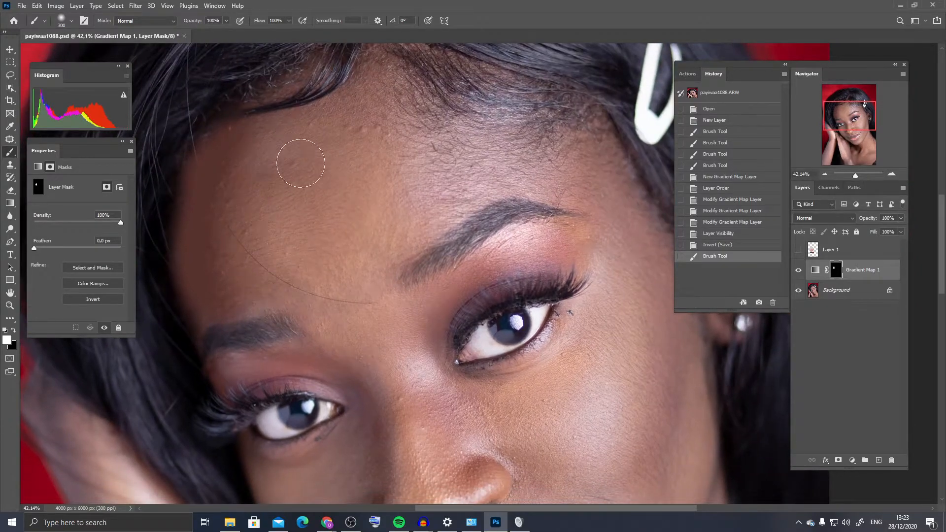
{"action": "mouse_move", "coordinate": [405, 79]}
{"action": "left_mouse_down"}
{"action": "mouse_move", "coordinate": [446, 129]}
{"action": "mouse_move", "coordinate": [417, 172]}
{"action": "left_mouse_up"}
{"action": "mouse_move", "coordinate": [371, 142]}
{"action": "left_mouse_down"}
{"action": "mouse_move", "coordinate": [482, 153]}
{"action": "mouse_move", "coordinate": [575, 142]}
{"action": "mouse_move", "coordinate": [618, 177]}
{"action": "mouse_move", "coordinate": [507, 191]}
{"action": "left_mouse_up"}
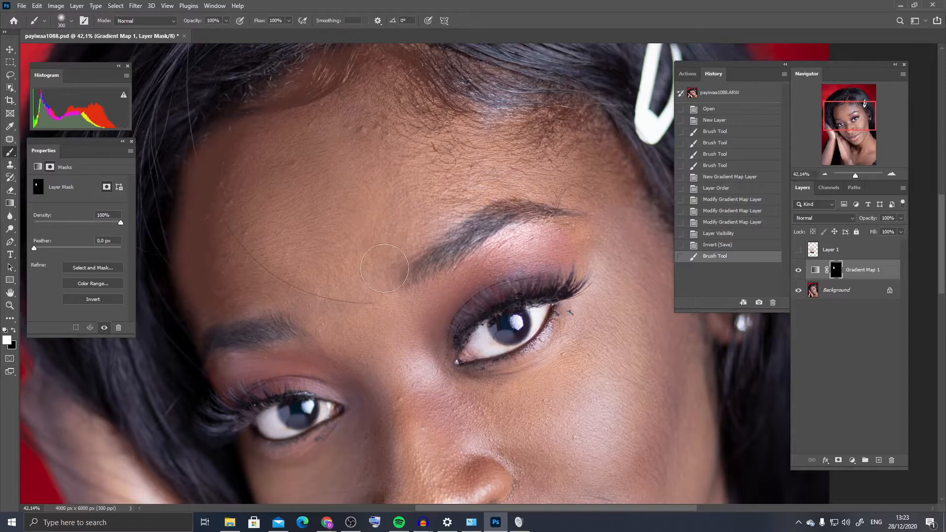
{"action": "left_click_drag", "start_coordinate": [382, 267], "coordinate": [443, 246]}
Paint white on the mask over the nose, cheeks, chin and neck, leaving the eyes and lips out
{"action": "mouse_move", "coordinate": [387, 343]}
{"action": "left_mouse_down"}
{"action": "mouse_move", "coordinate": [237, 369]}
{"action": "mouse_move", "coordinate": [226, 330]}
{"action": "mouse_move", "coordinate": [266, 315]}
{"action": "mouse_move", "coordinate": [238, 178]}
{"action": "left_mouse_up"}
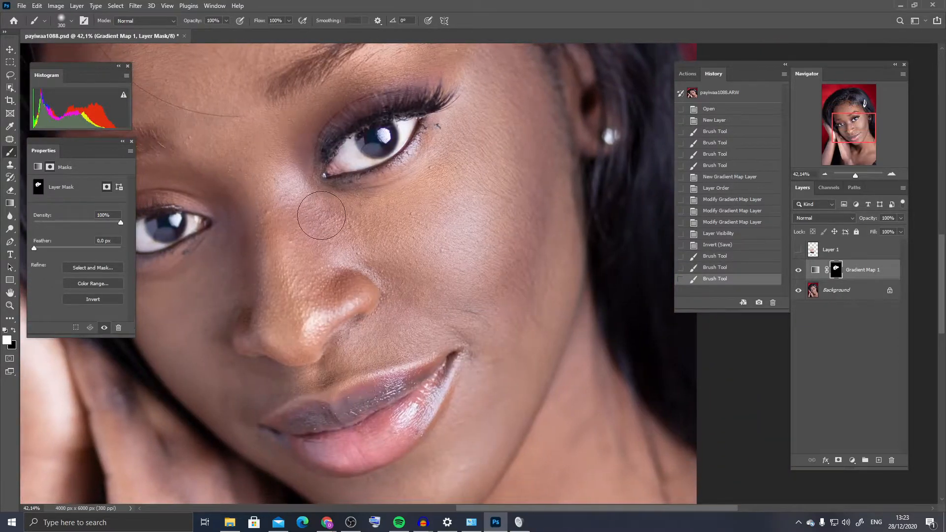
{"action": "mouse_move", "coordinate": [525, 130]}
{"action": "left_mouse_down"}
{"action": "mouse_move", "coordinate": [560, 218]}
{"action": "mouse_move", "coordinate": [553, 245]}
{"action": "left_mouse_up"}
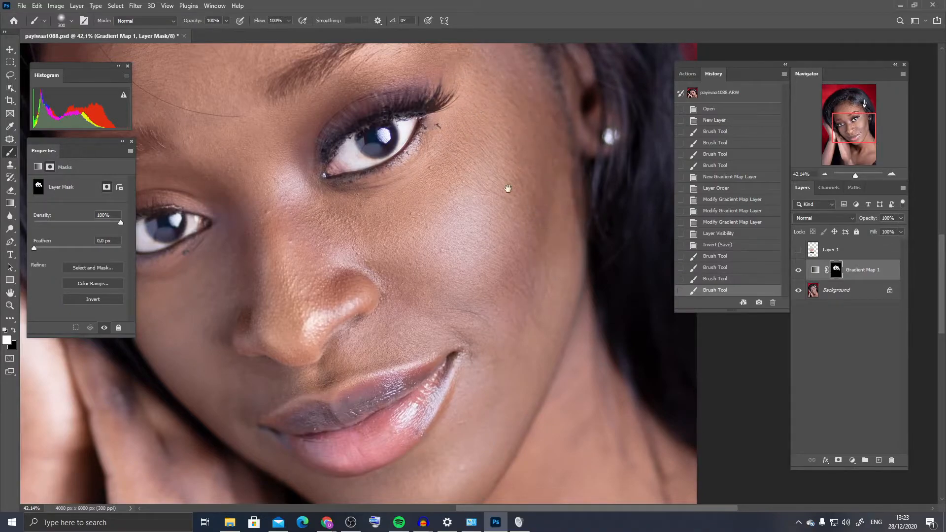
{"action": "left_click_drag", "start_coordinate": [507, 187], "coordinate": [544, 320]}
{"action": "left_click_drag", "start_coordinate": [505, 147], "coordinate": [568, 199]}
{"action": "left_click_drag", "start_coordinate": [583, 265], "coordinate": [560, 269]}
{"action": "mouse_move", "coordinate": [512, 393]}
{"action": "left_mouse_down"}
{"action": "mouse_move", "coordinate": [570, 277]}
{"action": "mouse_move", "coordinate": [545, 305]}
{"action": "left_mouse_up"}
{"action": "left_click_drag", "start_coordinate": [254, 183], "coordinate": [261, 185]}
{"action": "left_click_drag", "start_coordinate": [386, 265], "coordinate": [451, 222]}
{"action": "mouse_move", "coordinate": [370, 258]}
{"action": "left_mouse_down"}
{"action": "mouse_move", "coordinate": [378, 237]}
{"action": "mouse_move", "coordinate": [286, 295]}
{"action": "mouse_move", "coordinate": [267, 282]}
{"action": "mouse_move", "coordinate": [307, 271]}
{"action": "mouse_move", "coordinate": [296, 314]}
{"action": "mouse_move", "coordinate": [338, 341]}
{"action": "mouse_move", "coordinate": [306, 343]}
{"action": "mouse_move", "coordinate": [379, 405]}
{"action": "mouse_move", "coordinate": [345, 351]}
{"action": "mouse_move", "coordinate": [389, 370]}
{"action": "mouse_move", "coordinate": [403, 340]}
{"action": "mouse_move", "coordinate": [443, 359]}
{"action": "mouse_move", "coordinate": [511, 332]}
{"action": "mouse_move", "coordinate": [611, 316]}
{"action": "mouse_move", "coordinate": [488, 322]}
{"action": "mouse_move", "coordinate": [446, 265]}
{"action": "mouse_move", "coordinate": [455, 257]}
{"action": "mouse_move", "coordinate": [435, 216]}
{"action": "mouse_move", "coordinate": [535, 296]}
{"action": "left_mouse_up"}
{"action": "mouse_move", "coordinate": [609, 307]}
{"action": "left_mouse_down"}
{"action": "mouse_move", "coordinate": [437, 256]}
{"action": "mouse_move", "coordinate": [487, 152]}
{"action": "mouse_move", "coordinate": [496, 296]}
{"action": "mouse_move", "coordinate": [481, 283]}
{"action": "mouse_move", "coordinate": [427, 383]}
{"action": "mouse_move", "coordinate": [468, 258]}
{"action": "left_mouse_up"}
{"action": "mouse_move", "coordinate": [355, 339]}
{"action": "left_mouse_down"}
{"action": "mouse_move", "coordinate": [433, 275]}
{"action": "mouse_move", "coordinate": [373, 327]}
{"action": "mouse_move", "coordinate": [308, 338]}
{"action": "mouse_move", "coordinate": [237, 285]}
{"action": "mouse_move", "coordinate": [283, 305]}
{"action": "left_mouse_up"}
{"action": "left_click_drag", "start_coordinate": [200, 306], "coordinate": [372, 272]}
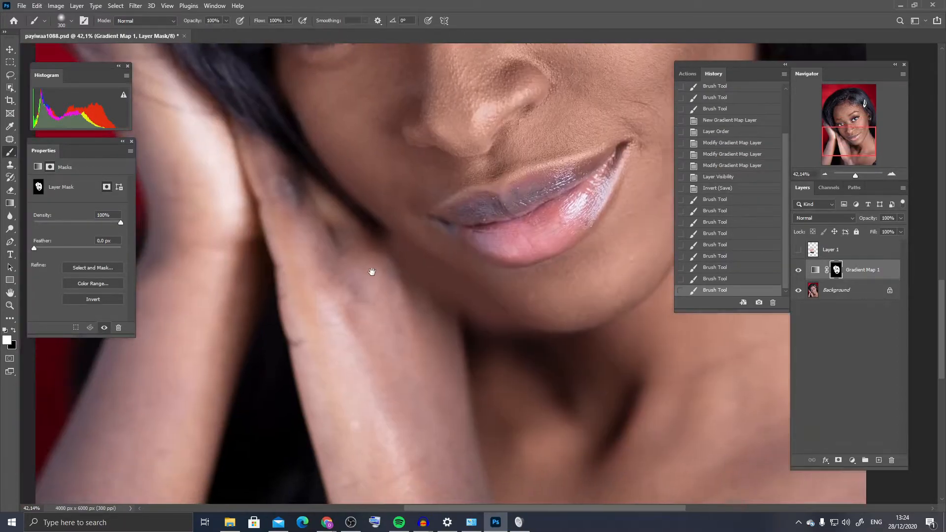
{"action": "left_click_drag", "start_coordinate": [626, 329], "coordinate": [621, 343]}
Paint black on the mask over the dark shadow between the hand and the chin to restore the original there
{"action": "key", "text": "x"}
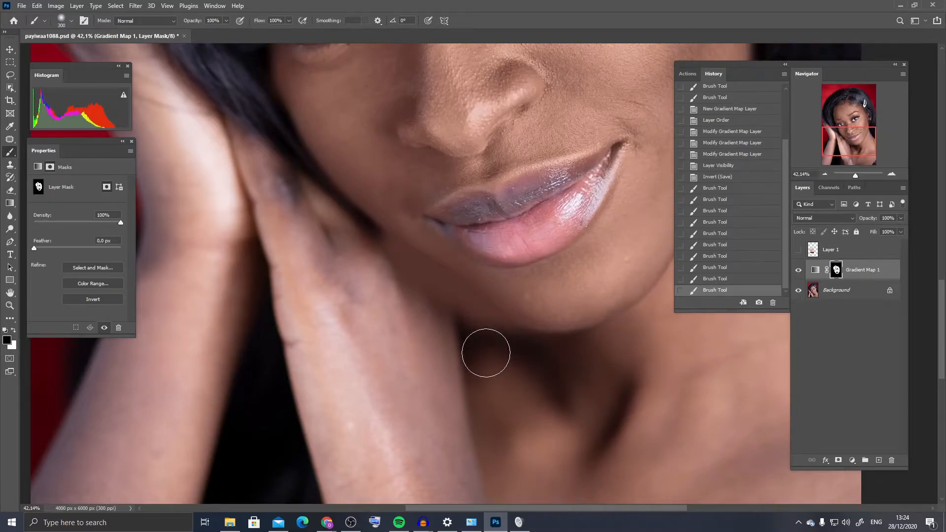
{"action": "left_click", "coordinate": [478, 345]}
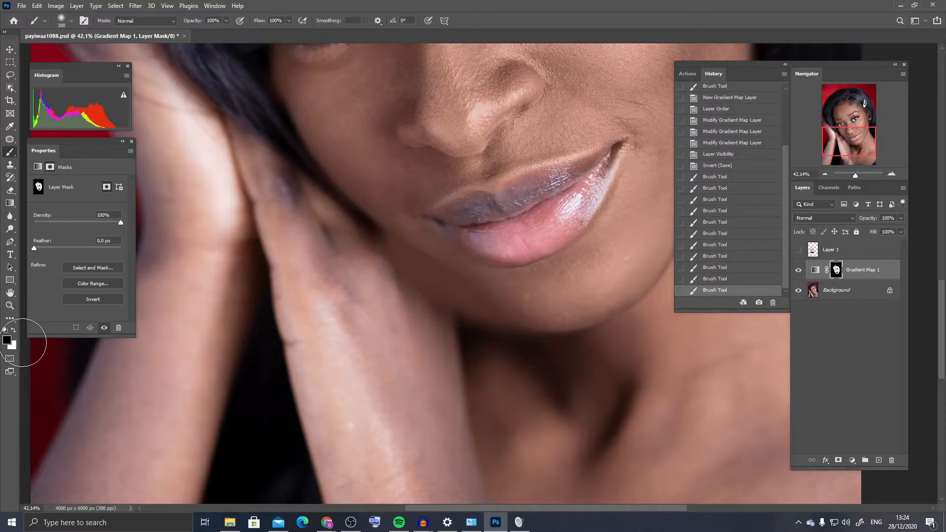
{"action": "left_click_drag", "start_coordinate": [503, 312], "coordinate": [483, 344]}
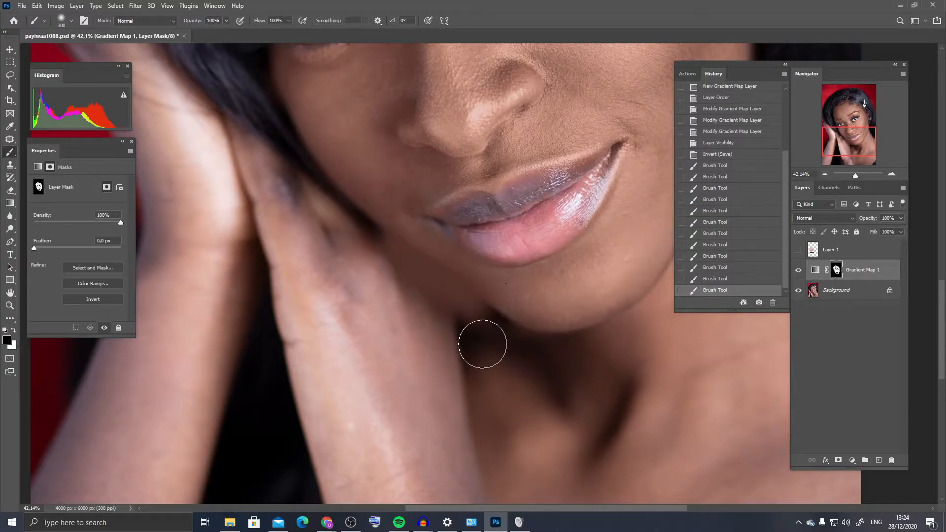
Paint white on the mask over the front hand and forearm down to the image's lower edge
{"action": "key", "text": "x"}
{"action": "mouse_move", "coordinate": [320, 349]}
{"action": "left_mouse_down"}
{"action": "mouse_move", "coordinate": [301, 272]}
{"action": "mouse_move", "coordinate": [317, 262]}
{"action": "mouse_move", "coordinate": [384, 359]}
{"action": "mouse_move", "coordinate": [441, 318]}
{"action": "mouse_move", "coordinate": [451, 414]}
{"action": "left_mouse_up"}
{"action": "key", "text": "space"}
{"action": "mouse_move", "coordinate": [380, 398]}
{"action": "left_mouse_down"}
{"action": "mouse_move", "coordinate": [347, 217]}
{"action": "mouse_move", "coordinate": [340, 245]}
{"action": "left_mouse_up"}
{"action": "mouse_move", "coordinate": [317, 326]}
{"action": "left_mouse_down"}
{"action": "mouse_move", "coordinate": [323, 375]}
{"action": "mouse_move", "coordinate": [277, 237]}
{"action": "mouse_move", "coordinate": [341, 317]}
{"action": "mouse_move", "coordinate": [353, 383]}
{"action": "mouse_move", "coordinate": [373, 425]}
{"action": "left_mouse_up"}
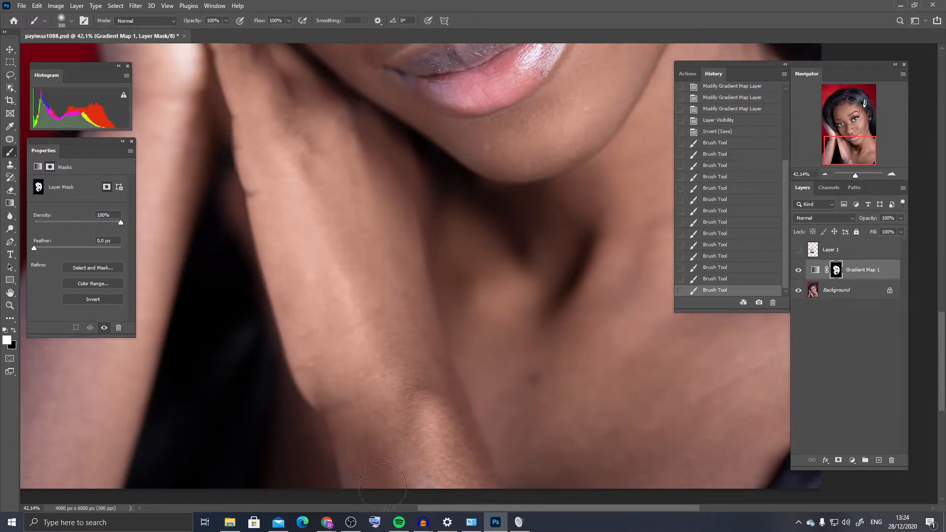
Paint black on the mask to clean up the dark areas beside the front forearm
{"action": "key", "text": "x"}
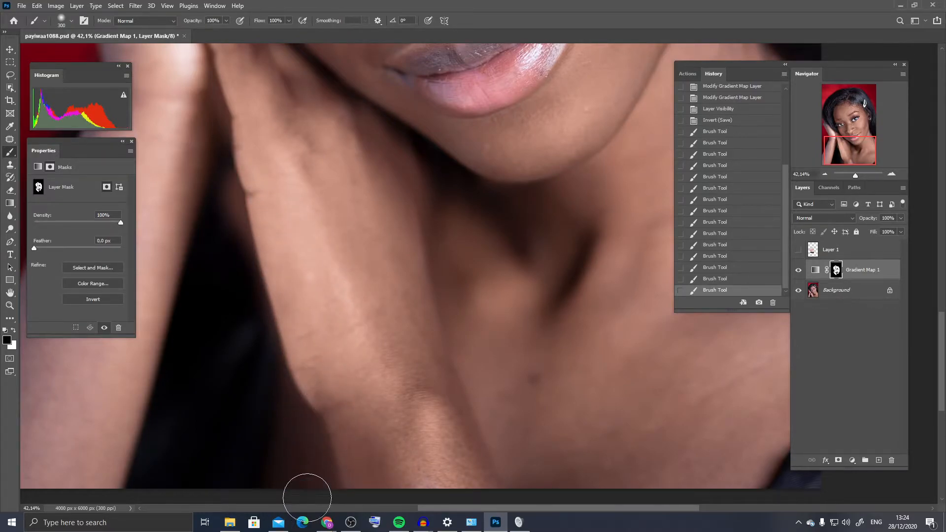
{"action": "mouse_move", "coordinate": [212, 228]}
{"action": "left_mouse_down"}
{"action": "mouse_move", "coordinate": [218, 211]}
{"action": "mouse_move", "coordinate": [237, 282]}
{"action": "left_mouse_up"}
{"action": "mouse_move", "coordinate": [417, 313]}
{"action": "left_mouse_down"}
{"action": "mouse_move", "coordinate": [336, 296]}
{"action": "mouse_move", "coordinate": [422, 342]}
{"action": "mouse_move", "coordinate": [444, 288]}
{"action": "left_mouse_up"}
Paint white on the mask over the chest and the rear forearm, using a 600 px brush
{"action": "key", "text": "x"}
{"action": "key", "text": "space"}
{"action": "left_click_drag", "start_coordinate": [527, 346], "coordinate": [288, 338]}
{"action": "key", "text": "z"}
{"action": "mouse_move", "coordinate": [373, 338]}
{"action": "left_mouse_down"}
{"action": "mouse_move", "coordinate": [327, 361]}
{"action": "mouse_move", "coordinate": [352, 331]}
{"action": "left_mouse_up"}
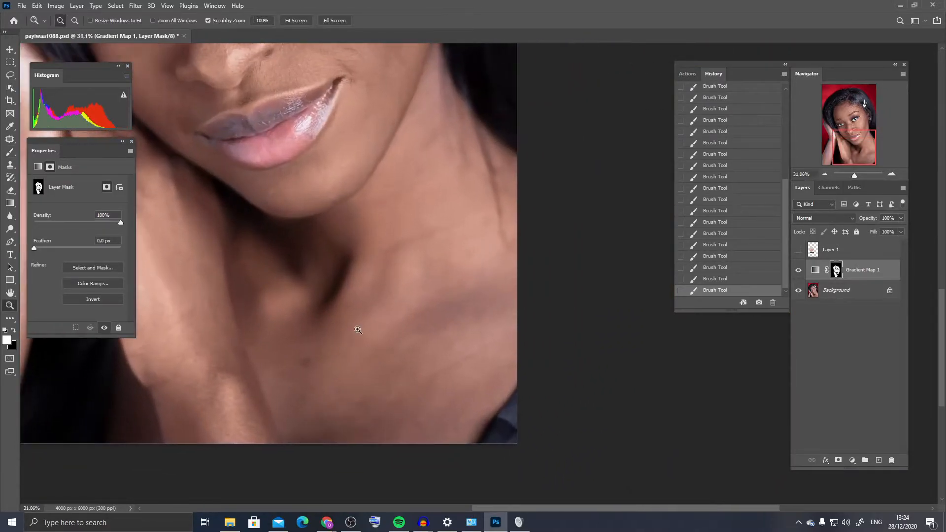
{"action": "key", "text": "b"}
{"action": "key", "text": "bracketright"}
{"action": "key", "text": "bracketright"}
{"action": "key", "text": "bracketright"}
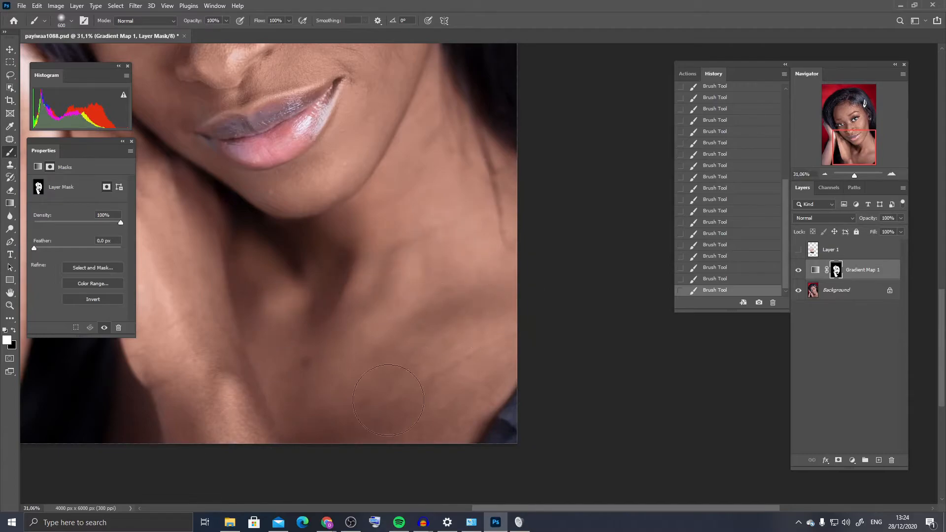
{"action": "mouse_move", "coordinate": [337, 344]}
{"action": "left_mouse_down"}
{"action": "mouse_move", "coordinate": [345, 332]}
{"action": "mouse_move", "coordinate": [556, 347]}
{"action": "left_mouse_up"}
{"action": "mouse_move", "coordinate": [242, 325]}
{"action": "left_mouse_down"}
{"action": "mouse_move", "coordinate": [248, 210]}
{"action": "mouse_move", "coordinate": [262, 202]}
{"action": "mouse_move", "coordinate": [227, 315]}
{"action": "mouse_move", "coordinate": [209, 304]}
{"action": "mouse_move", "coordinate": [198, 410]}
{"action": "mouse_move", "coordinate": [228, 382]}
{"action": "mouse_move", "coordinate": [173, 340]}
{"action": "mouse_move", "coordinate": [296, 330]}
{"action": "mouse_move", "coordinate": [285, 325]}
{"action": "left_mouse_up"}
Paint black on the mask over the gap between the forearms and the red background with a 300 px brush, repairing the rear arm's edge in white
{"action": "key", "text": "x"}
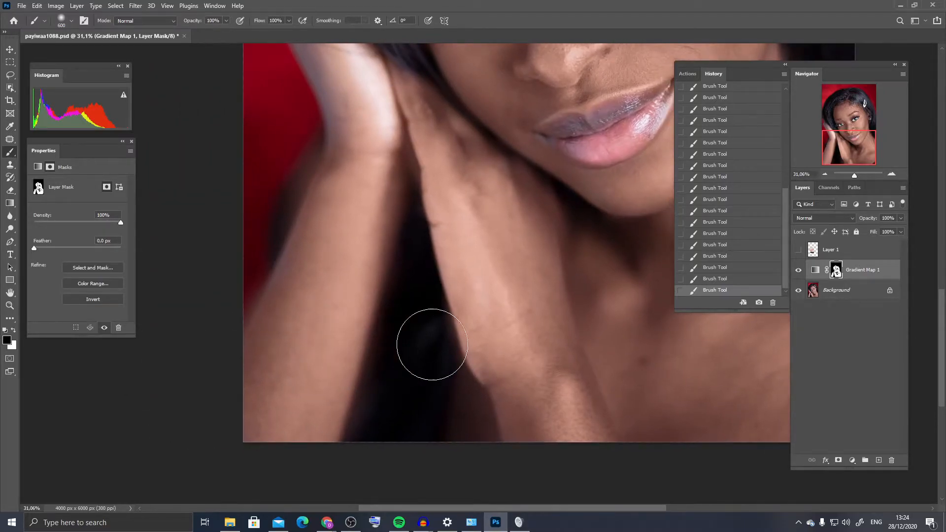
{"action": "key", "text": "bracketleft"}
{"action": "key", "text": "bracketleft"}
{"action": "key", "text": "bracketleft"}
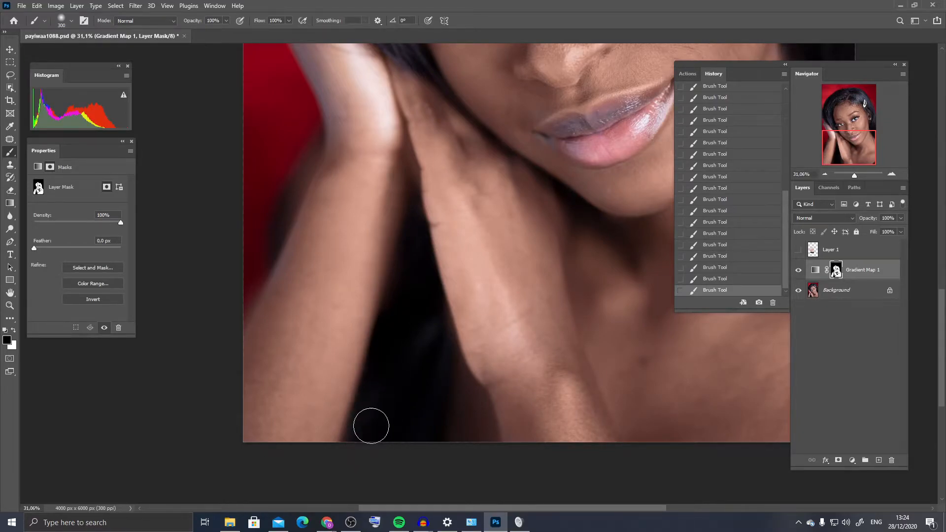
{"action": "mouse_move", "coordinate": [273, 190]}
{"action": "left_mouse_down"}
{"action": "mouse_move", "coordinate": [298, 153]}
{"action": "mouse_move", "coordinate": [277, 209]}
{"action": "mouse_move", "coordinate": [260, 326]}
{"action": "left_mouse_up"}
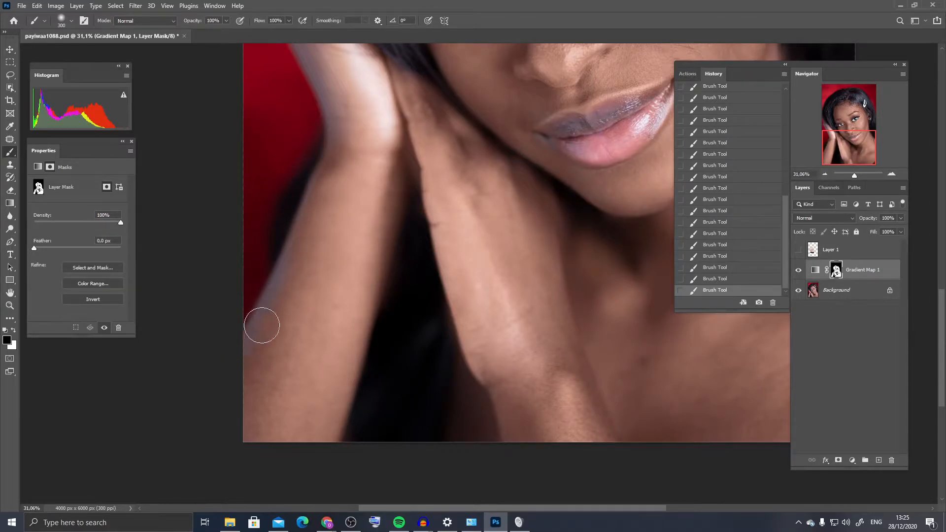
{"action": "key", "text": "x"}
{"action": "mouse_move", "coordinate": [296, 262]}
{"action": "left_mouse_down"}
{"action": "mouse_move", "coordinate": [273, 327]}
{"action": "mouse_move", "coordinate": [269, 292]}
{"action": "left_mouse_up"}
{"action": "key", "text": "x"}
{"action": "left_click_drag", "start_coordinate": [247, 213], "coordinate": [244, 325]}
Paint white on the mask over the rear hand and wrist up to the fingertips
{"action": "left_click_drag", "start_coordinate": [344, 205], "coordinate": [376, 443]}
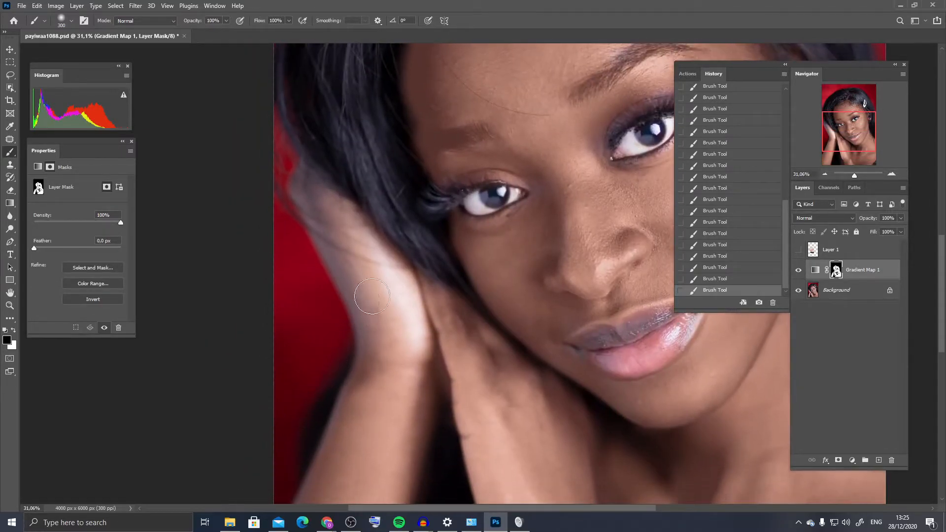
{"action": "key", "text": "x"}
{"action": "mouse_move", "coordinate": [366, 299]}
{"action": "left_mouse_down"}
{"action": "mouse_move", "coordinate": [354, 274]}
{"action": "mouse_move", "coordinate": [384, 347]}
{"action": "mouse_move", "coordinate": [400, 297]}
{"action": "mouse_move", "coordinate": [390, 272]}
{"action": "mouse_move", "coordinate": [315, 197]}
{"action": "left_mouse_up"}
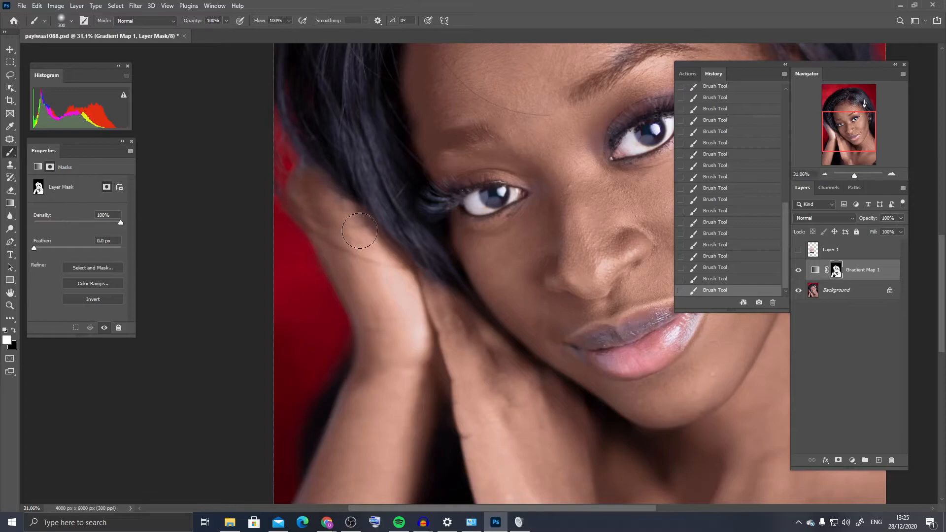
{"action": "left_click_drag", "start_coordinate": [442, 338], "coordinate": [455, 318]}
Paint white on the mask down the cheek beside the ear, along the jaw and over the chin
{"action": "key", "text": "space"}
{"action": "left_click_drag", "start_coordinate": [515, 279], "coordinate": [352, 380]}
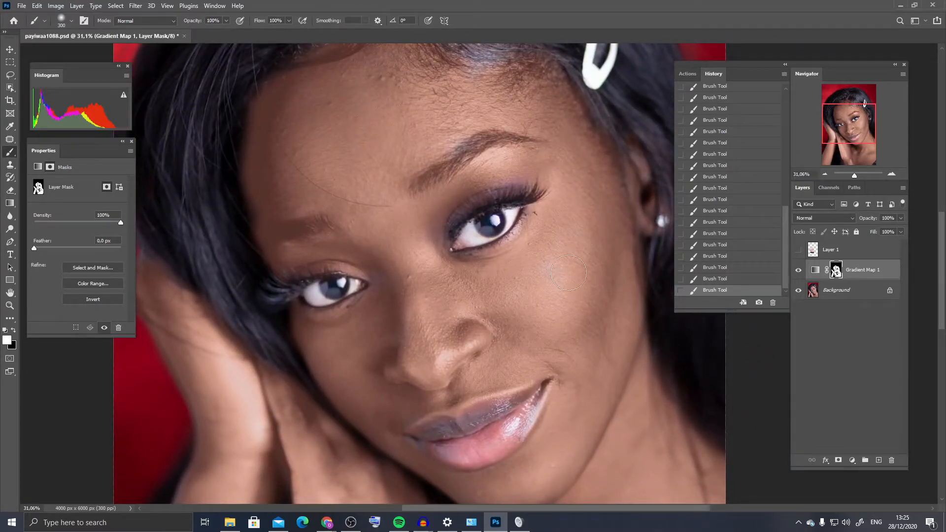
{"action": "mouse_move", "coordinate": [547, 311]}
{"action": "left_mouse_down"}
{"action": "mouse_move", "coordinate": [523, 322]}
{"action": "mouse_move", "coordinate": [564, 467]}
{"action": "left_mouse_up"}
{"action": "key", "text": "space"}
{"action": "key", "text": "space"}
{"action": "left_click_drag", "start_coordinate": [575, 316], "coordinate": [338, 185]}
{"action": "scroll", "coordinate": [403, 256], "scroll_direction": "down", "scroll_amount": 5}
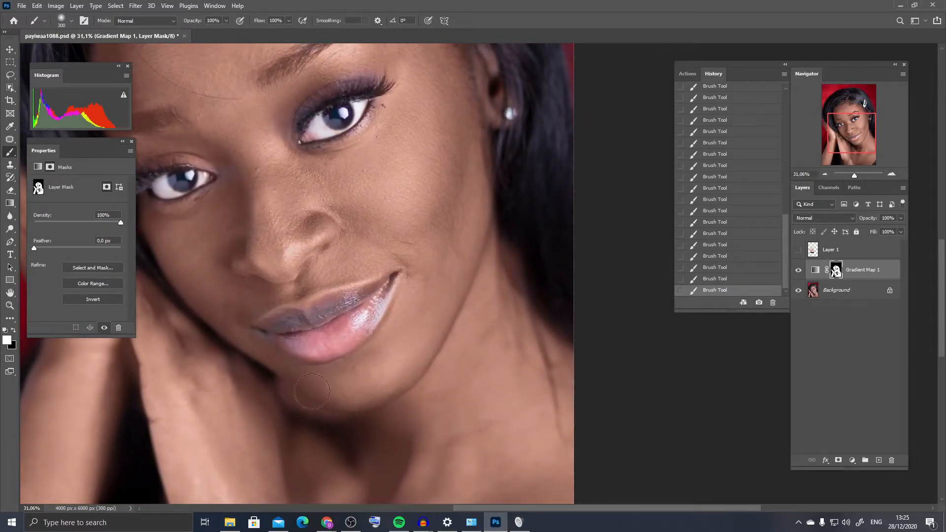
Paint black on the mask over the shadow between the chin and the front hand with a 175 px brush
{"action": "key", "text": "x"}
{"action": "key", "text": "bracketleft"}
{"action": "key", "text": "bracketleft"}
{"action": "key", "text": "bracketleft"}
{"action": "mouse_move", "coordinate": [291, 405]}
{"action": "left_mouse_down"}
{"action": "mouse_move", "coordinate": [279, 390]}
{"action": "mouse_move", "coordinate": [353, 413]}
{"action": "mouse_move", "coordinate": [339, 425]}
{"action": "mouse_move", "coordinate": [359, 445]}
{"action": "mouse_move", "coordinate": [293, 412]}
{"action": "mouse_move", "coordinate": [255, 372]}
{"action": "left_mouse_up"}
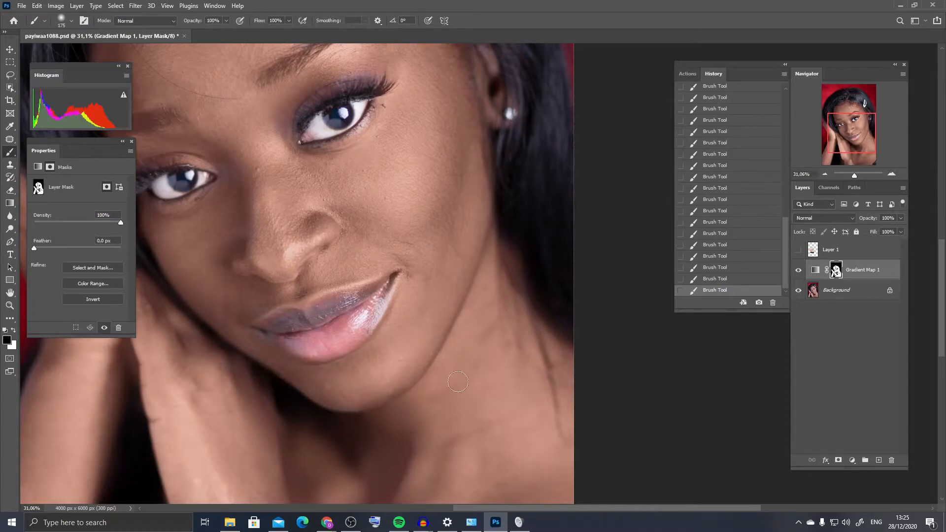
Try painting white on the mask over the dark neck shadow below the chin with a 300 px brush
{"action": "left_click_drag", "start_coordinate": [434, 308], "coordinate": [417, 146]}
{"action": "key", "text": "c"}
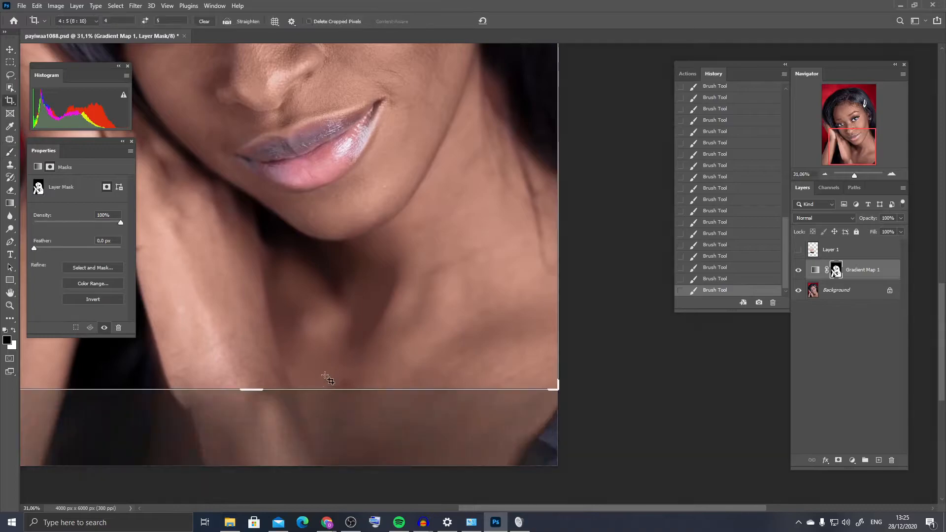
{"action": "key", "text": "x"}
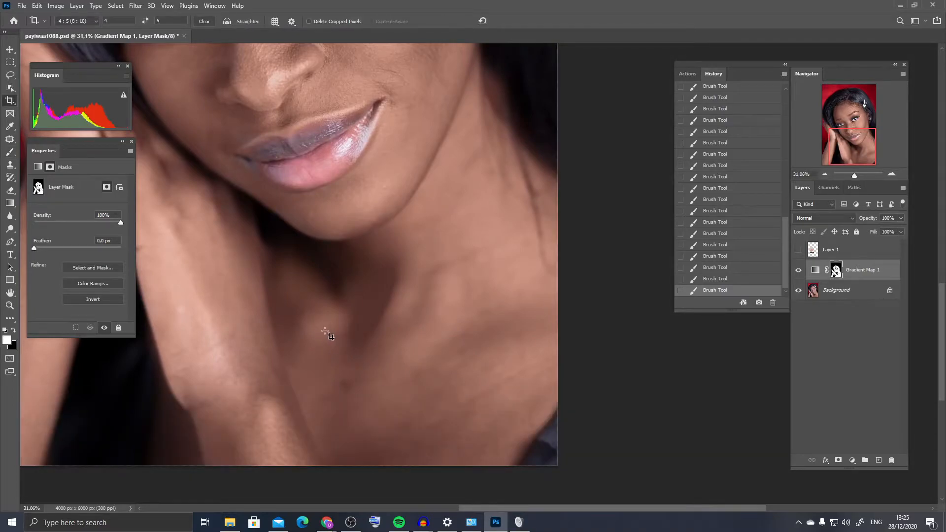
{"action": "key", "text": "b"}
{"action": "key", "text": "bracketright"}
{"action": "key", "text": "bracketright"}
{"action": "key", "text": "bracketright"}
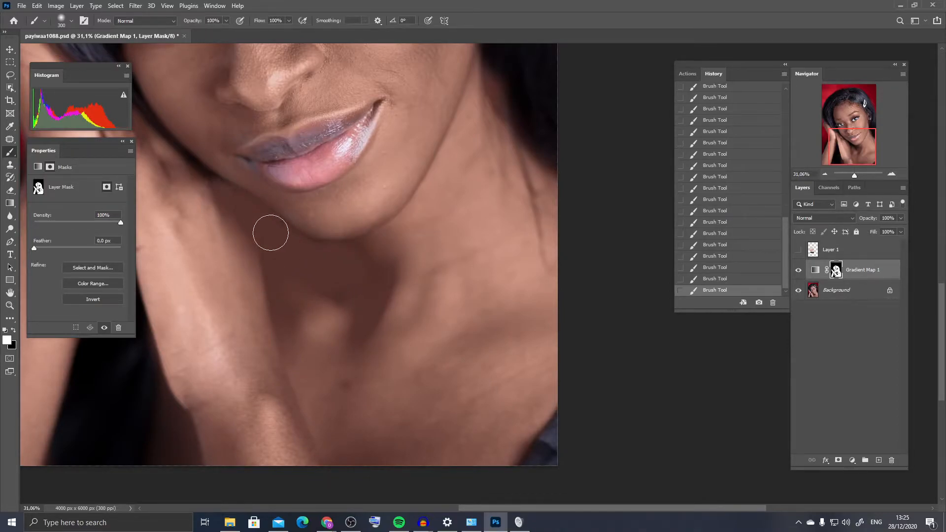
Reselect the gradient map's mask and paint black over the neck shadow below the chin with a 500 px brush
{"action": "key", "text": "c"}
{"action": "key", "text": "Escape"}
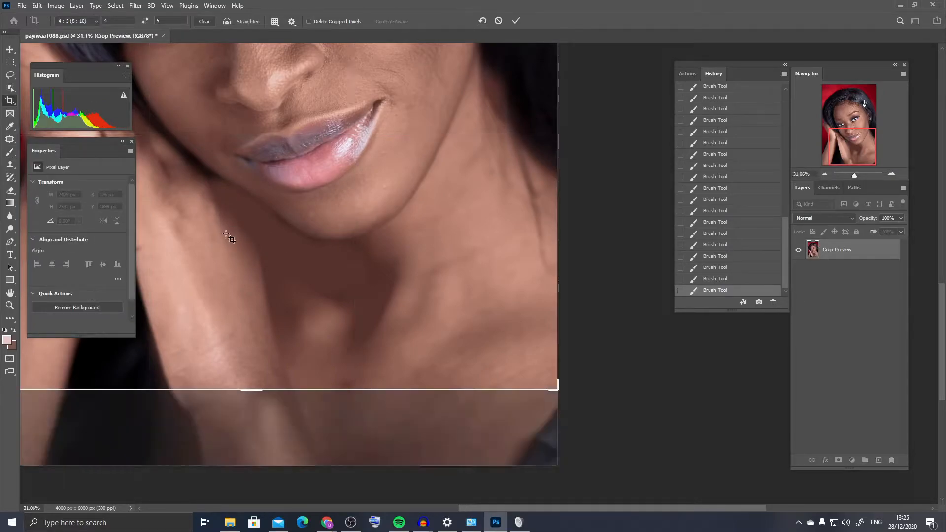
{"action": "key", "text": "b"}
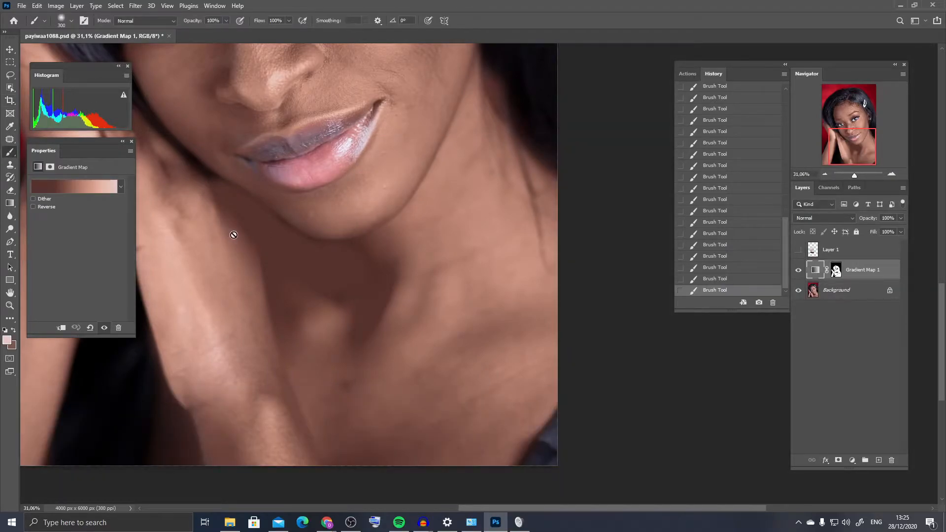
{"action": "left_click", "coordinate": [836, 270]}
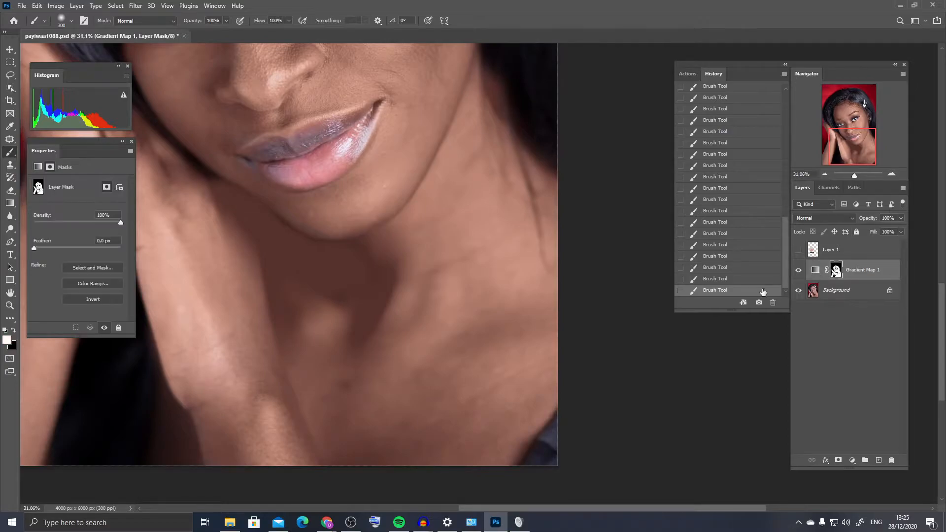
{"action": "key", "text": "bracketright"}
{"action": "key", "text": "bracketright"}
{"action": "key", "text": "x"}
{"action": "mouse_move", "coordinate": [229, 225]}
{"action": "left_mouse_down"}
{"action": "mouse_move", "coordinate": [248, 219]}
{"action": "mouse_move", "coordinate": [216, 207]}
{"action": "mouse_move", "coordinate": [324, 266]}
{"action": "left_mouse_up"}
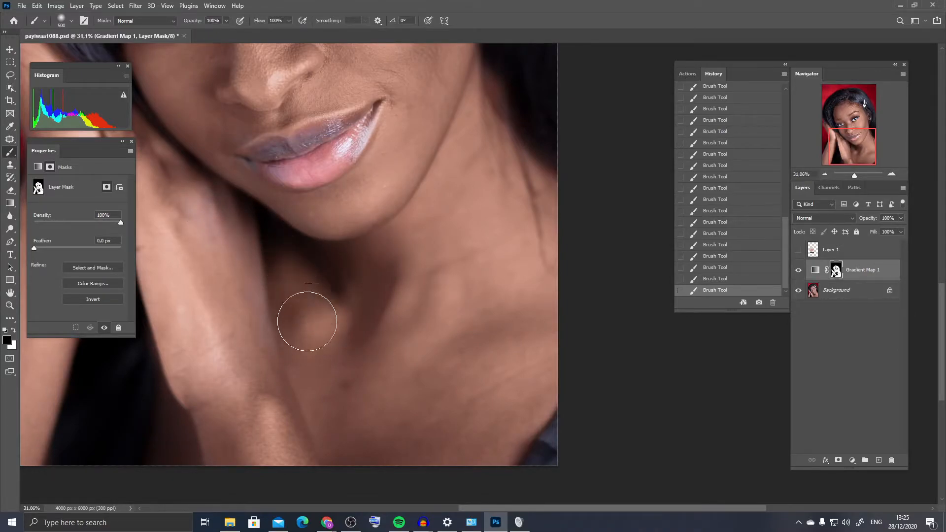
{"action": "key", "text": "x"}
{"action": "key", "text": "x"}
Set the gradient map layer's blend mode to Color
{"action": "key", "text": "z"}
{"action": "left_click_drag", "start_coordinate": [406, 359], "coordinate": [337, 327]}
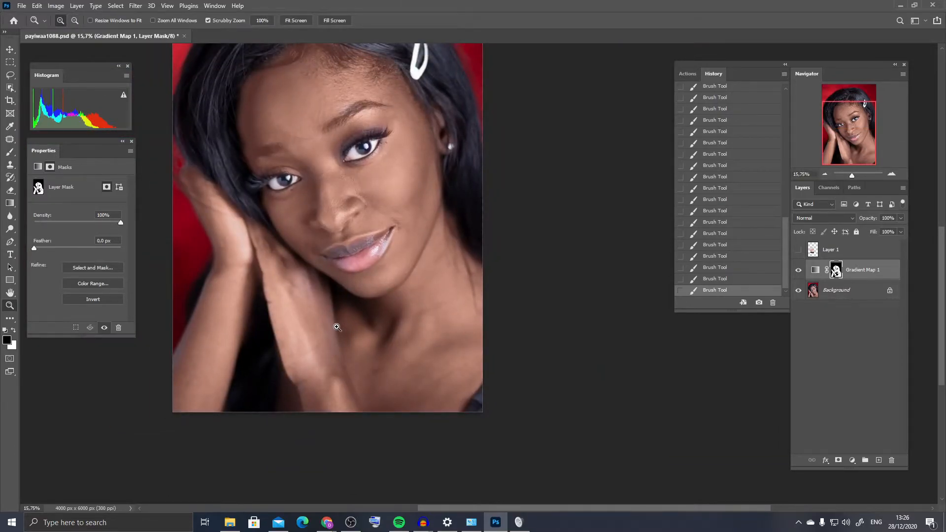
{"action": "scroll", "coordinate": [399, 209], "scroll_direction": "up", "scroll_amount": 3}
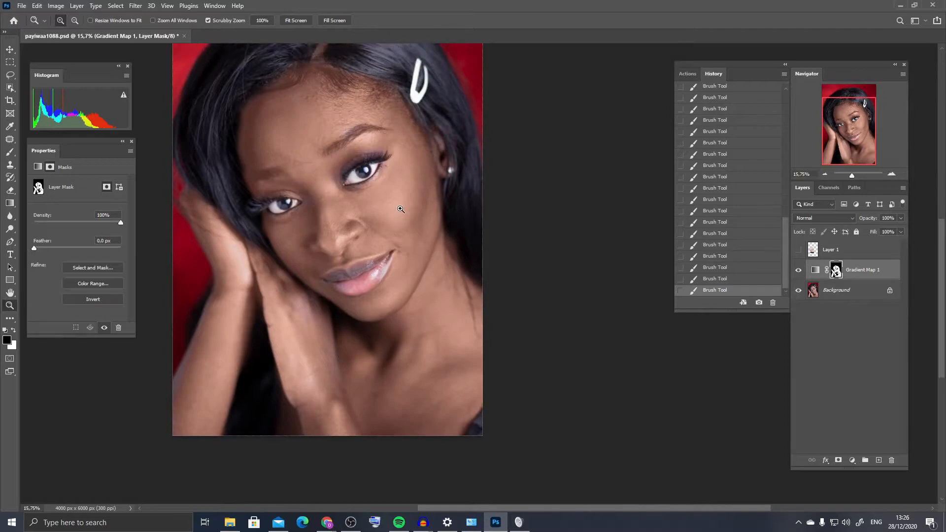
{"action": "left_click", "coordinate": [814, 274]}
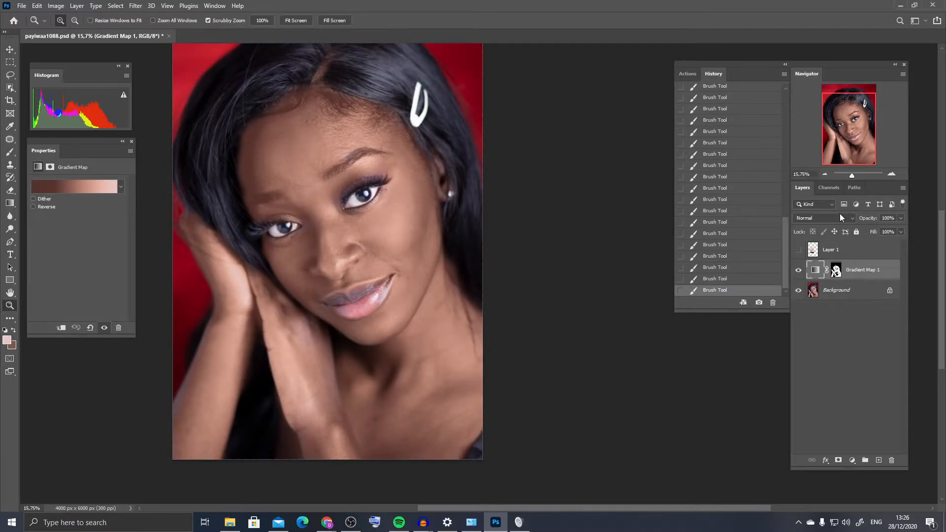
{"action": "left_click", "coordinate": [826, 220]}
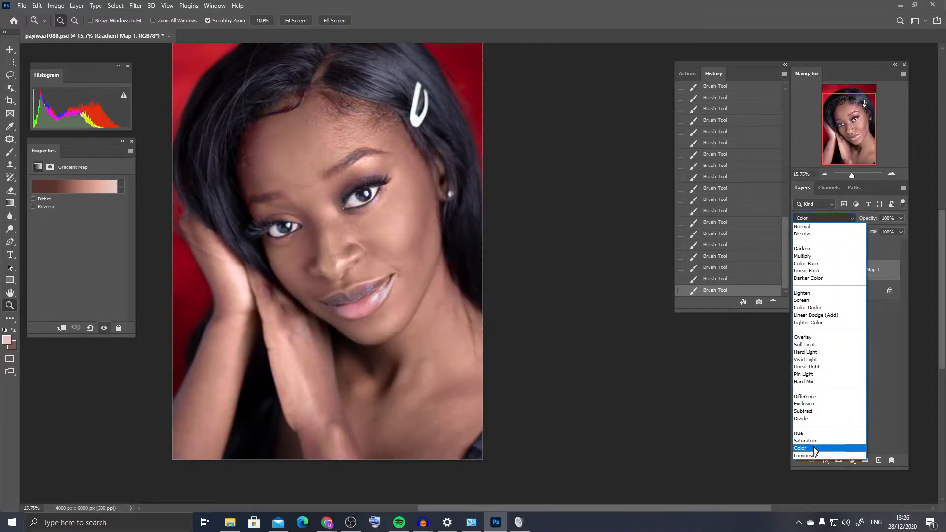
{"action": "left_click", "coordinate": [814, 449]}
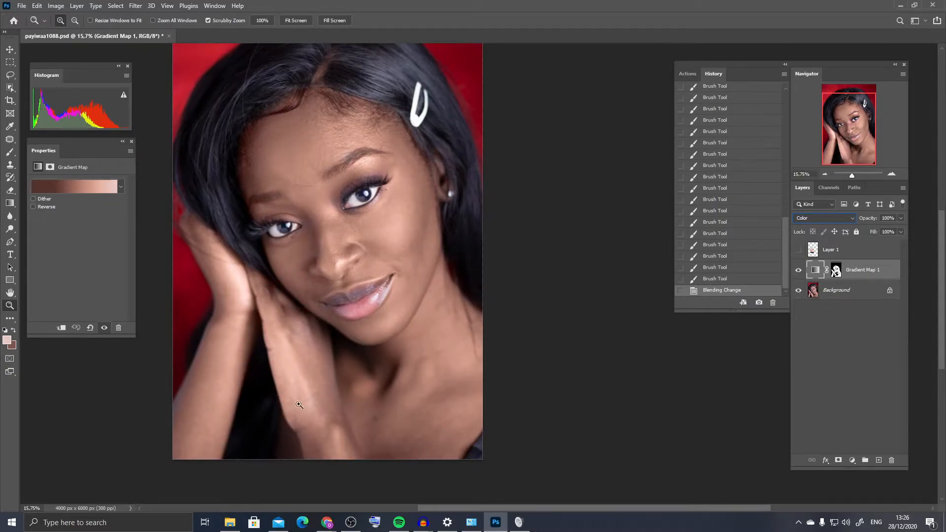
Touch up the mask along the front hand's edge and paint white over the hand's uncorrected purple patches
{"action": "left_click_drag", "start_coordinate": [314, 352], "coordinate": [356, 339]}
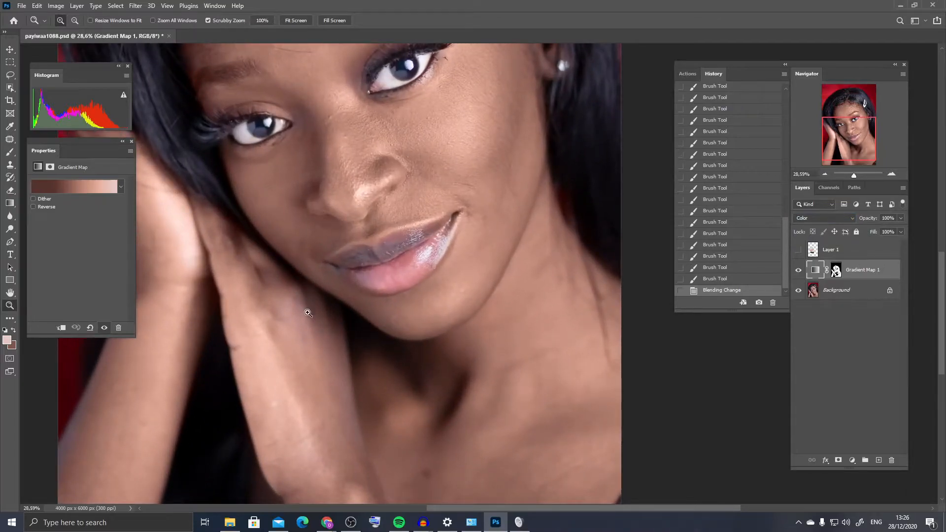
{"action": "key", "text": "b"}
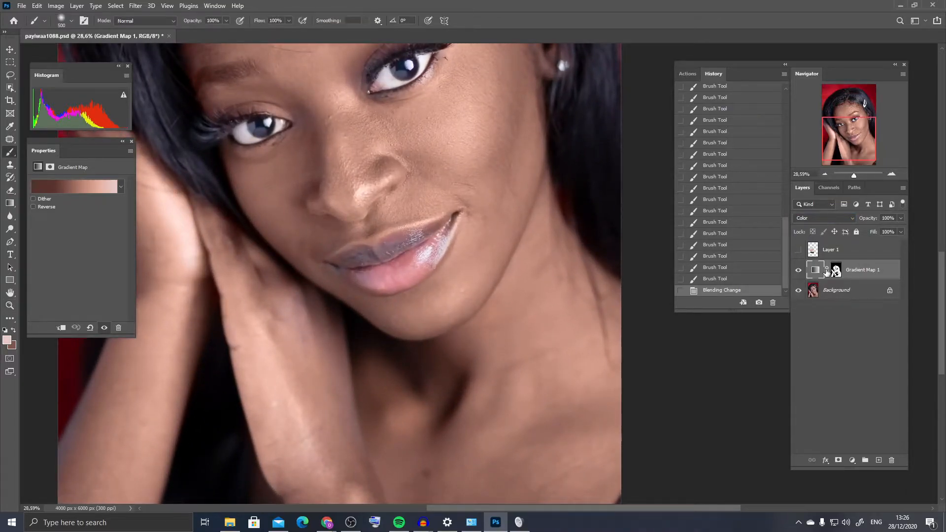
{"action": "left_click", "coordinate": [836, 270]}
{"action": "mouse_move", "coordinate": [363, 429]}
{"action": "left_mouse_down"}
{"action": "mouse_move", "coordinate": [327, 389]}
{"action": "mouse_move", "coordinate": [349, 416]}
{"action": "left_mouse_up"}
{"action": "key", "text": "x"}
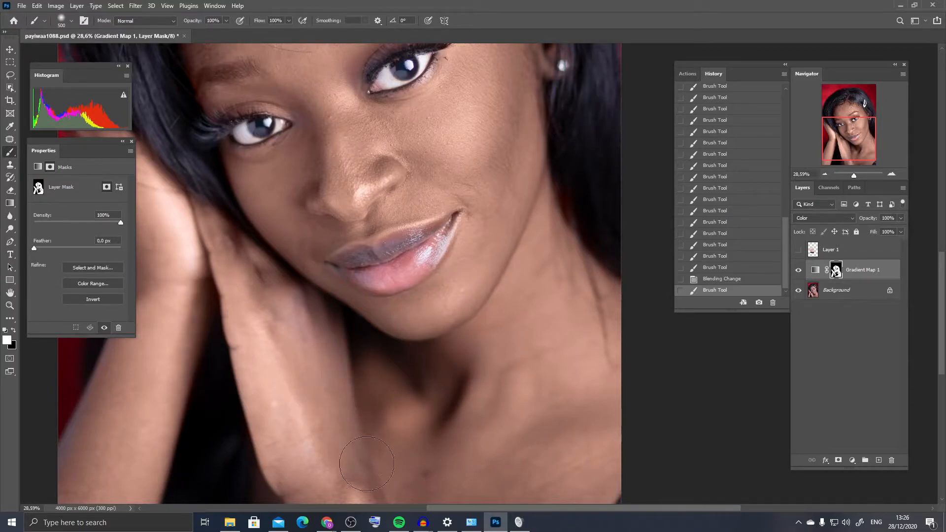
{"action": "mouse_move", "coordinate": [303, 330]}
{"action": "left_mouse_down"}
{"action": "mouse_move", "coordinate": [330, 415]}
{"action": "mouse_move", "coordinate": [364, 462]}
{"action": "mouse_move", "coordinate": [311, 468]}
{"action": "left_mouse_up"}
{"action": "key", "text": "x"}
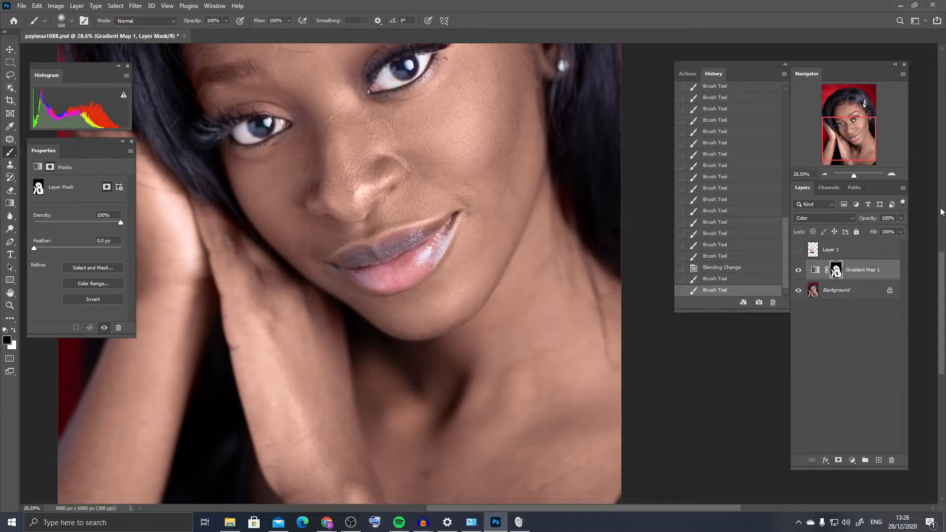
Display the gradient map's mask on its own and touch up the gaps around the chin and lower cheek
{"action": "key", "text": "x"}
{"action": "left_click", "coordinate": [836, 270], "text": "alt"}
{"action": "left_click_drag", "start_coordinate": [470, 315], "coordinate": [440, 319]}
{"action": "key", "text": "x"}
{"action": "mouse_move", "coordinate": [496, 262]}
{"action": "left_mouse_down"}
{"action": "mouse_move", "coordinate": [472, 371]}
{"action": "mouse_move", "coordinate": [489, 361]}
{"action": "mouse_move", "coordinate": [491, 368]}
{"action": "mouse_move", "coordinate": [488, 273]}
{"action": "mouse_move", "coordinate": [517, 330]}
{"action": "mouse_move", "coordinate": [528, 301]}
{"action": "mouse_move", "coordinate": [518, 228]}
{"action": "left_mouse_up"}
{"action": "key", "text": "x"}
Fill the grey patches on the mask's cheek, brow and forehead areas with white, using a smaller brush
{"action": "mouse_move", "coordinate": [562, 332]}
{"action": "left_mouse_down"}
{"action": "mouse_move", "coordinate": [539, 306]}
{"action": "mouse_move", "coordinate": [626, 450]}
{"action": "mouse_move", "coordinate": [616, 443]}
{"action": "left_mouse_up"}
{"action": "key", "text": "["}
{"action": "key", "text": "["}
{"action": "key", "text": "["}
{"action": "key", "text": "["}
{"action": "key", "text": "["}
{"action": "mouse_move", "coordinate": [521, 289]}
{"action": "left_mouse_down"}
{"action": "mouse_move", "coordinate": [535, 278]}
{"action": "mouse_move", "coordinate": [517, 290]}
{"action": "left_mouse_up"}
{"action": "left_click_drag", "start_coordinate": [572, 228], "coordinate": [585, 232]}
{"action": "mouse_move", "coordinate": [526, 131]}
{"action": "left_mouse_down"}
{"action": "mouse_move", "coordinate": [384, 118]}
{"action": "mouse_move", "coordinate": [401, 97]}
{"action": "mouse_move", "coordinate": [390, 86]}
{"action": "mouse_move", "coordinate": [422, 69]}
{"action": "mouse_move", "coordinate": [368, 106]}
{"action": "mouse_move", "coordinate": [409, 117]}
{"action": "mouse_move", "coordinate": [407, 141]}
{"action": "mouse_move", "coordinate": [392, 152]}
{"action": "mouse_move", "coordinate": [404, 211]}
{"action": "mouse_move", "coordinate": [386, 197]}
{"action": "left_mouse_up"}
{"action": "key", "text": "]"}
{"action": "key", "text": "]"}
{"action": "mouse_move", "coordinate": [417, 155]}
{"action": "left_mouse_down"}
{"action": "mouse_move", "coordinate": [467, 142]}
{"action": "mouse_move", "coordinate": [409, 163]}
{"action": "mouse_move", "coordinate": [383, 148]}
{"action": "mouse_move", "coordinate": [401, 226]}
{"action": "left_mouse_up"}
Paint white over the mask's remaining grey patches around the nose, upper lip and temple, and return to the photo view
{"action": "key", "text": "bracketleft"}
{"action": "key", "text": "bracketleft"}
{"action": "mouse_move", "coordinate": [412, 354]}
{"action": "left_mouse_down"}
{"action": "mouse_move", "coordinate": [424, 309]}
{"action": "mouse_move", "coordinate": [440, 295]}
{"action": "left_mouse_up"}
{"action": "left_click_drag", "start_coordinate": [439, 346], "coordinate": [491, 332]}
{"action": "mouse_move", "coordinate": [540, 183]}
{"action": "left_mouse_down"}
{"action": "mouse_move", "coordinate": [579, 169]}
{"action": "mouse_move", "coordinate": [566, 168]}
{"action": "mouse_move", "coordinate": [588, 197]}
{"action": "left_mouse_up"}
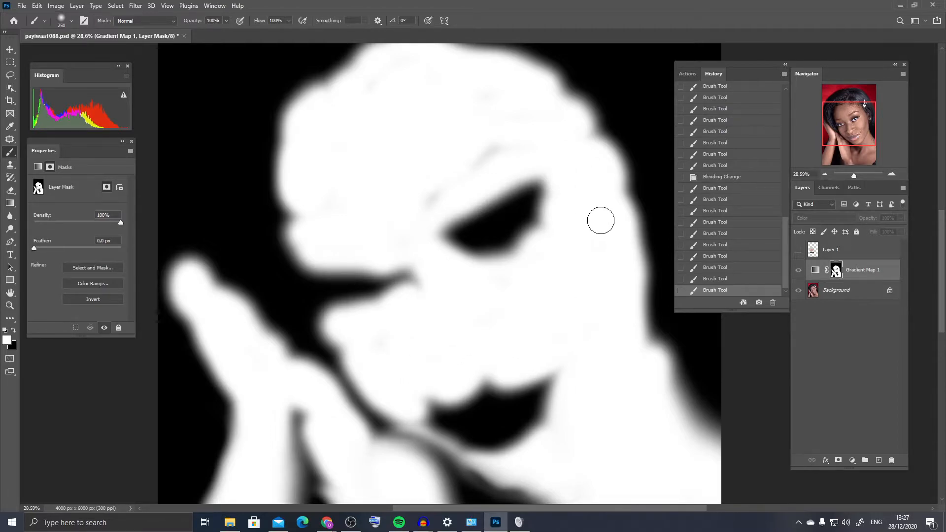
{"action": "left_click", "coordinate": [836, 270], "text": "alt"}
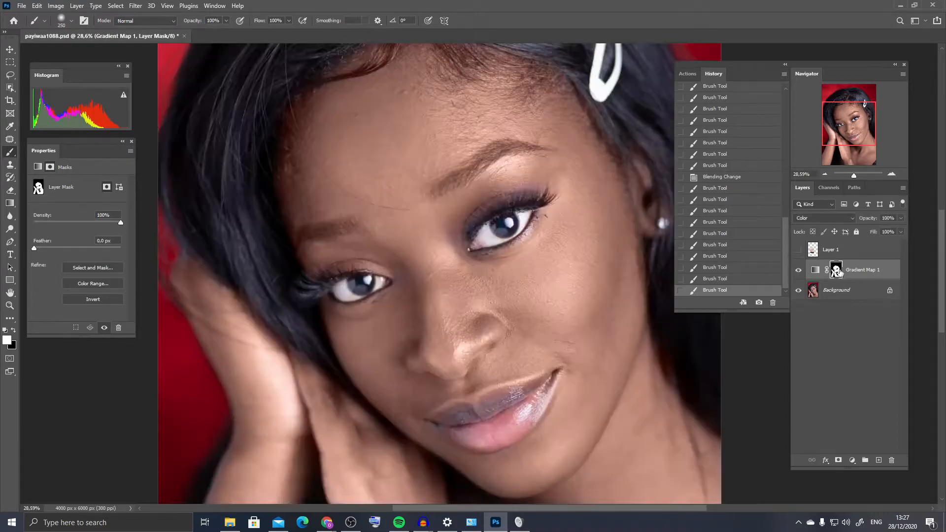
Lower the gradient map layer's opacity to 57%
{"action": "key", "text": "z"}
{"action": "left_click_drag", "start_coordinate": [509, 278], "coordinate": [470, 277]}
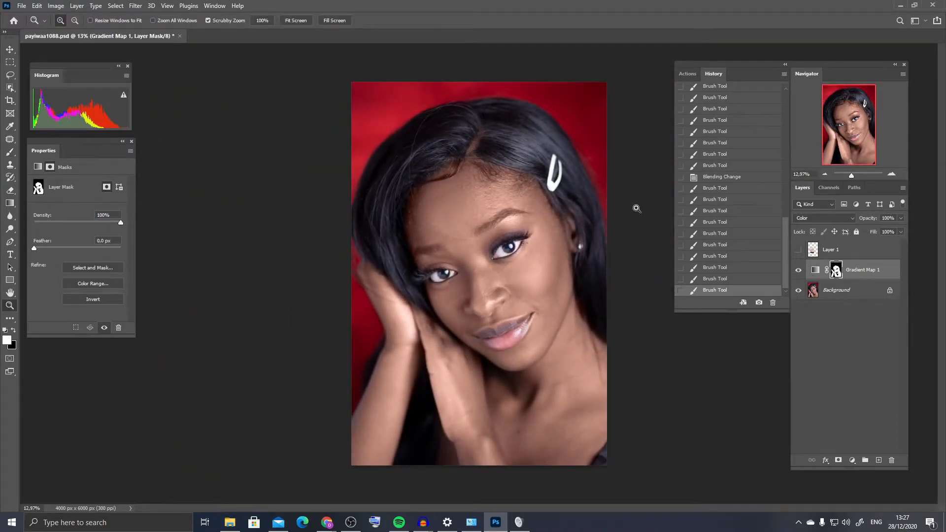
{"action": "left_click", "coordinate": [902, 217]}
{"action": "left_click", "coordinate": [881, 229]}
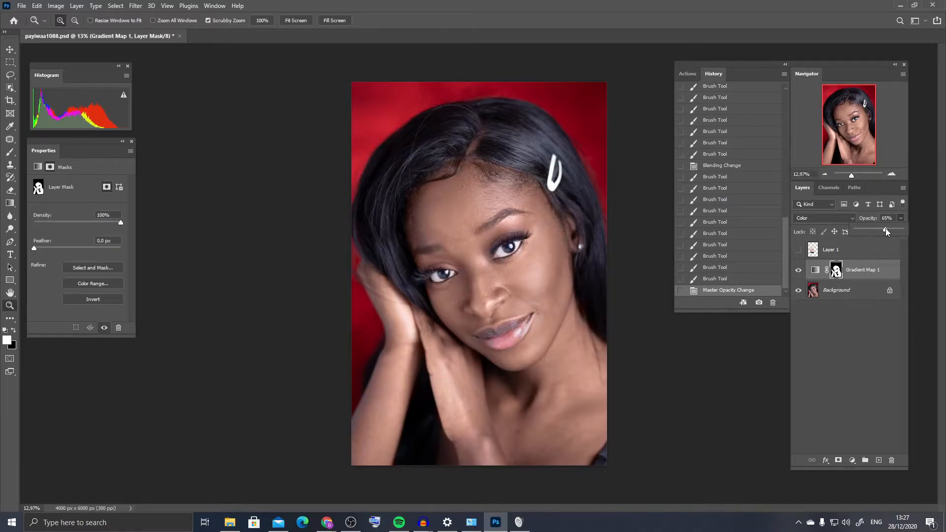
Compare the portrait with the gradient map hidden and shown, and set the layer's opacity to 38%
{"action": "mouse_move", "coordinate": [539, 270]}
{"action": "left_mouse_down"}
{"action": "mouse_move", "coordinate": [575, 271]}
{"action": "mouse_move", "coordinate": [556, 271]}
{"action": "left_mouse_up"}
{"action": "left_click", "coordinate": [797, 271]}
{"action": "left_click", "coordinate": [798, 270]}
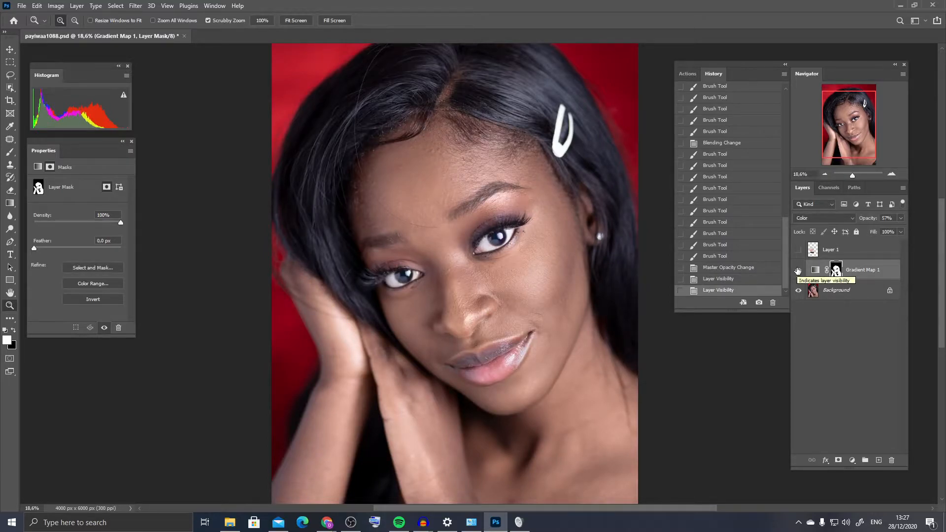
{"action": "left_click", "coordinate": [798, 270]}
{"action": "left_click", "coordinate": [798, 271]}
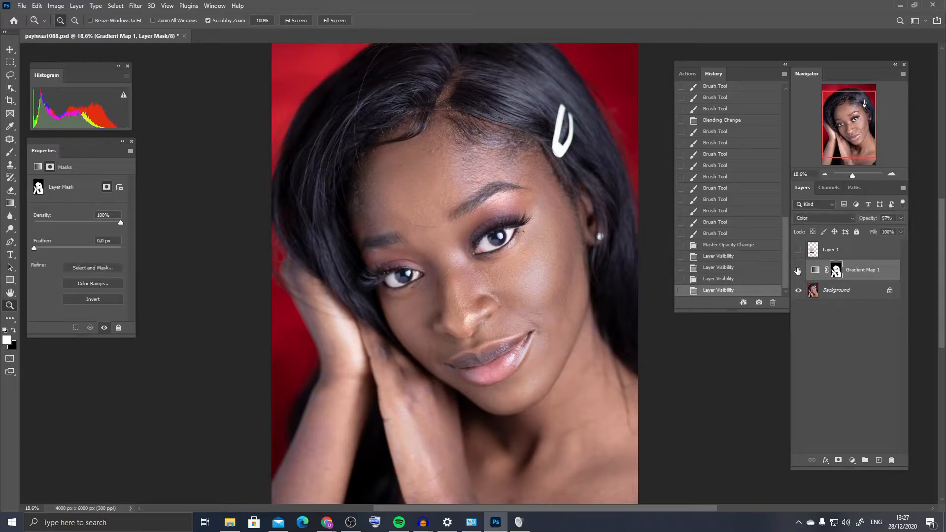
{"action": "left_click", "coordinate": [798, 271]}
{"action": "left_click", "coordinate": [798, 271]}
{"action": "left_click", "coordinate": [901, 218]}
{"action": "left_click_drag", "start_coordinate": [875, 229], "coordinate": [874, 228]}
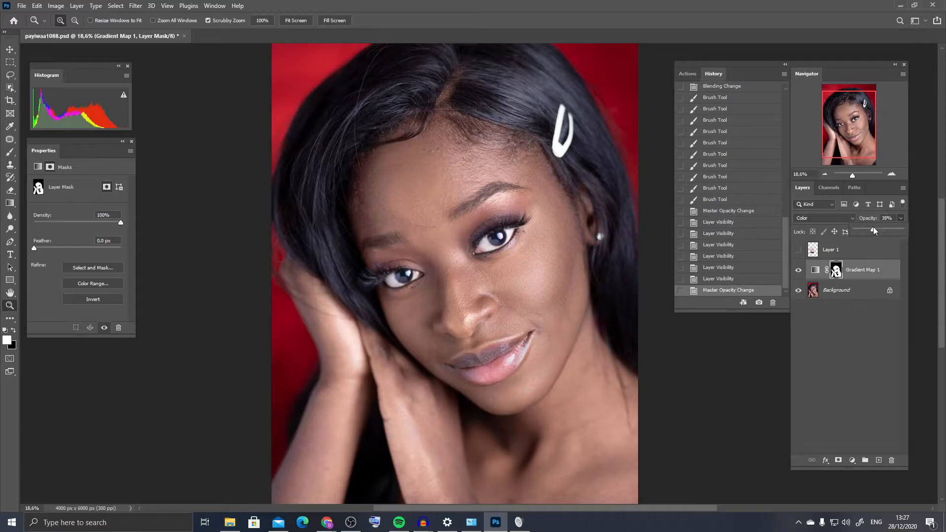
Rename the gradient map layer to Skin
{"action": "double_click", "coordinate": [861, 271]}
{"action": "type", "text": "S"}
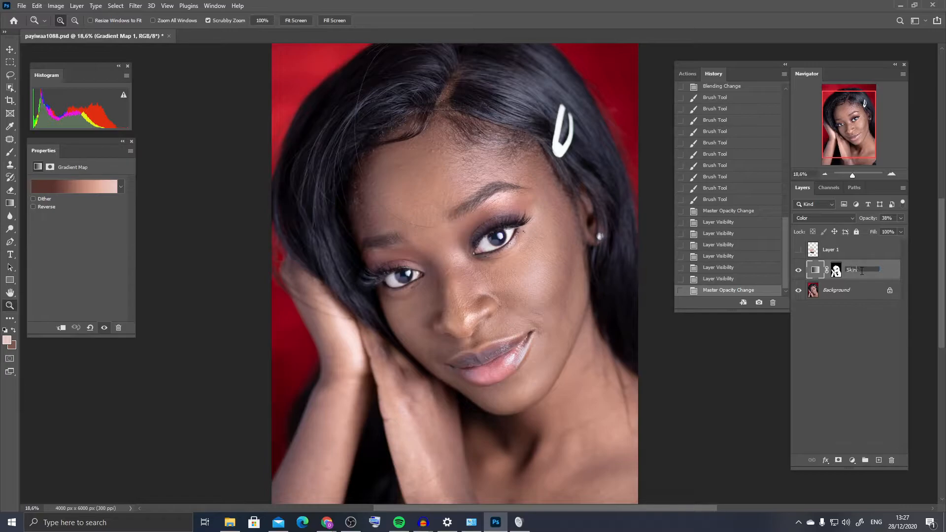
{"action": "type", "text": "kin"}
{"action": "key", "text": "Return"}
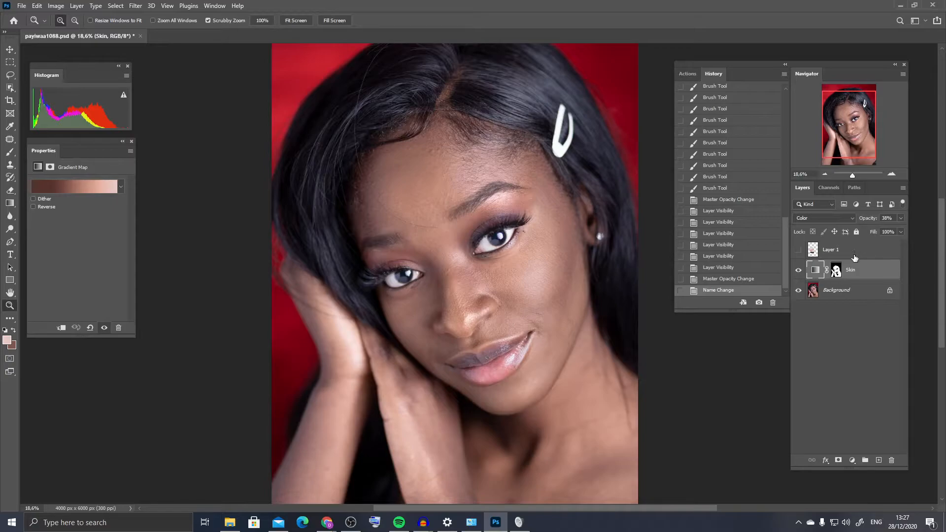
Add a Curves adjustment layer above the Skin layer, set its blend mode to Multiply, and name it Burn
{"action": "left_click", "coordinate": [852, 460]}
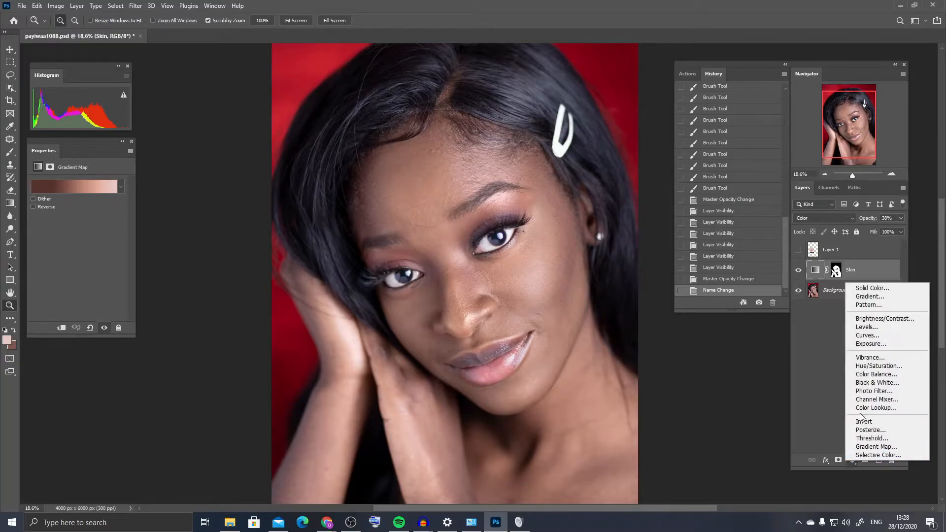
{"action": "left_click", "coordinate": [864, 336]}
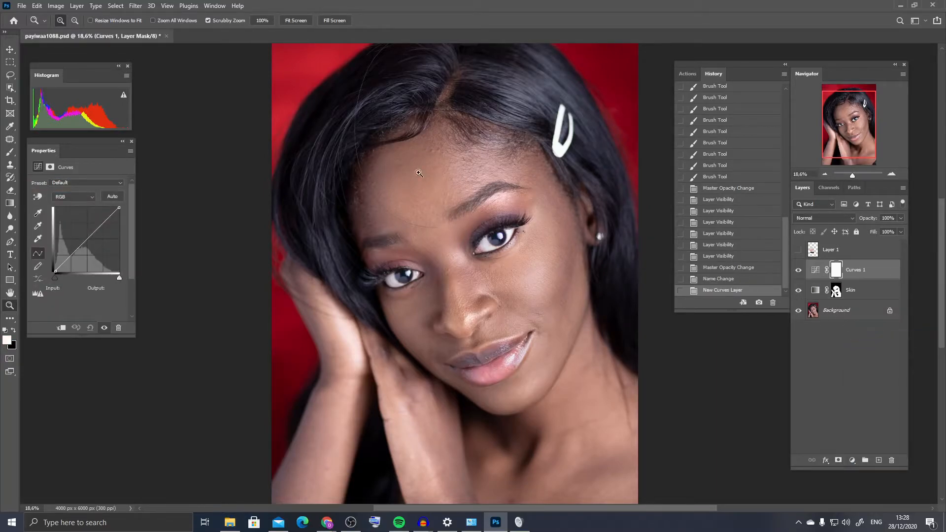
{"action": "left_click", "coordinate": [823, 218]}
{"action": "left_click", "coordinate": [812, 257]}
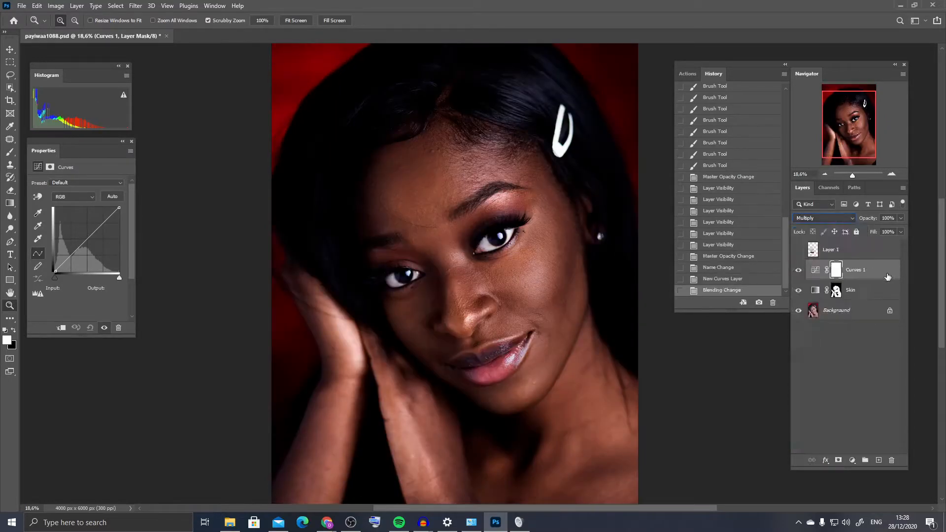
{"action": "double_click", "coordinate": [856, 270]}
{"action": "type", "text": "B"}
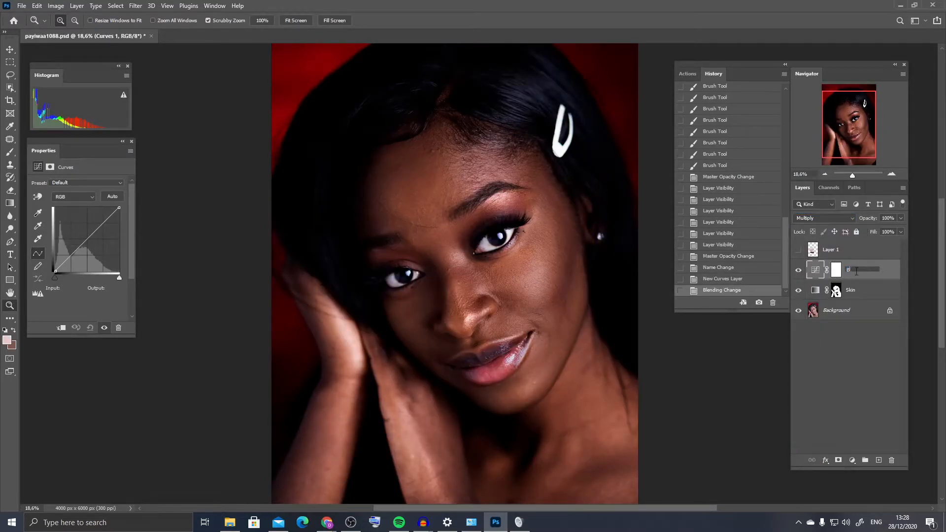
{"action": "key", "text": "Return"}
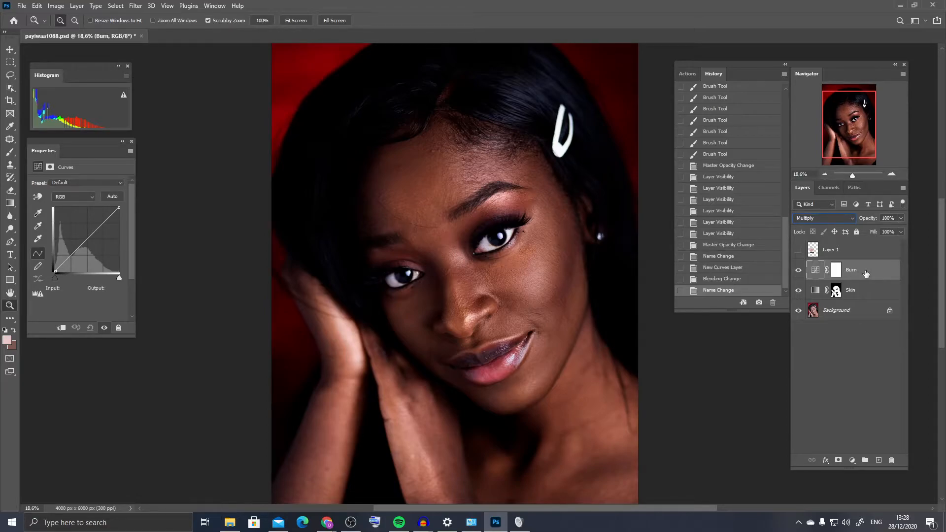
Duplicate the Burn layer, switch the copy's blend mode to Screen, and rename it Dodge
{"action": "key", "text": "ctrl+j"}
{"action": "left_click", "coordinate": [824, 222]}
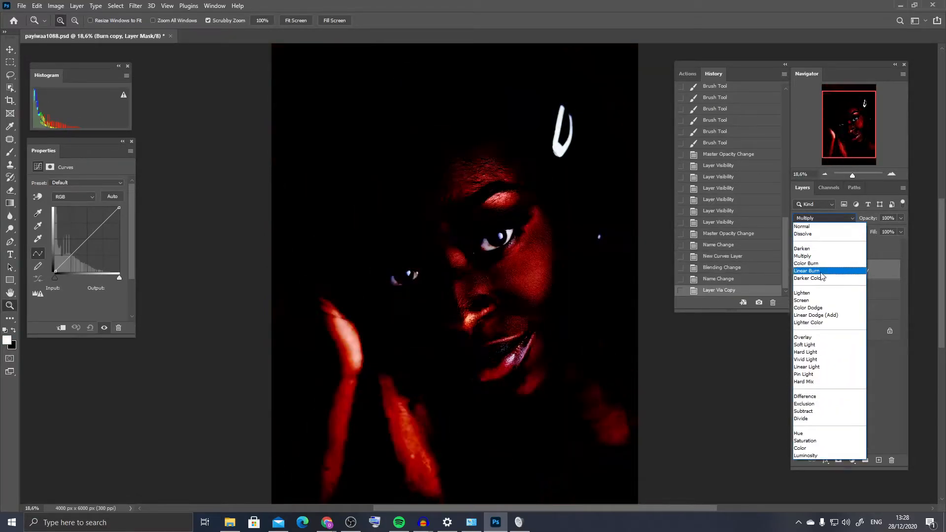
{"action": "left_click", "coordinate": [817, 302]}
{"action": "double_click", "coordinate": [858, 272]}
{"action": "type", "text": "Dodge"}
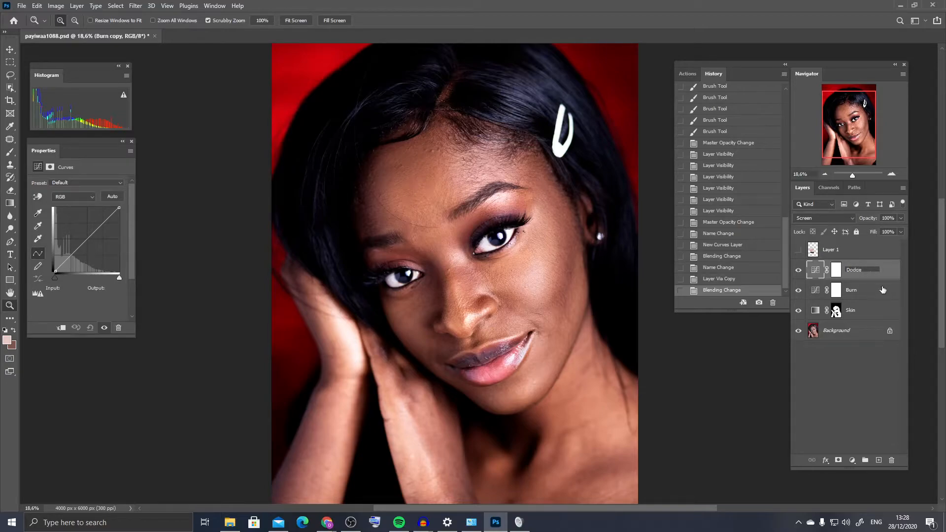
{"action": "key", "text": "Return"}
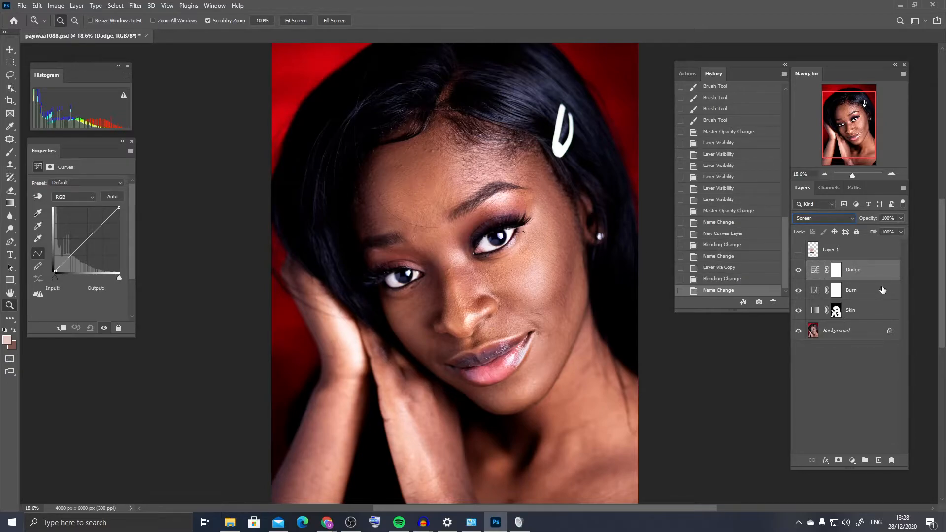
Group the Dodge and Burn curves layers and add a white layer mask to the group
{"action": "left_click", "coordinate": [883, 290], "text": "ctrl"}
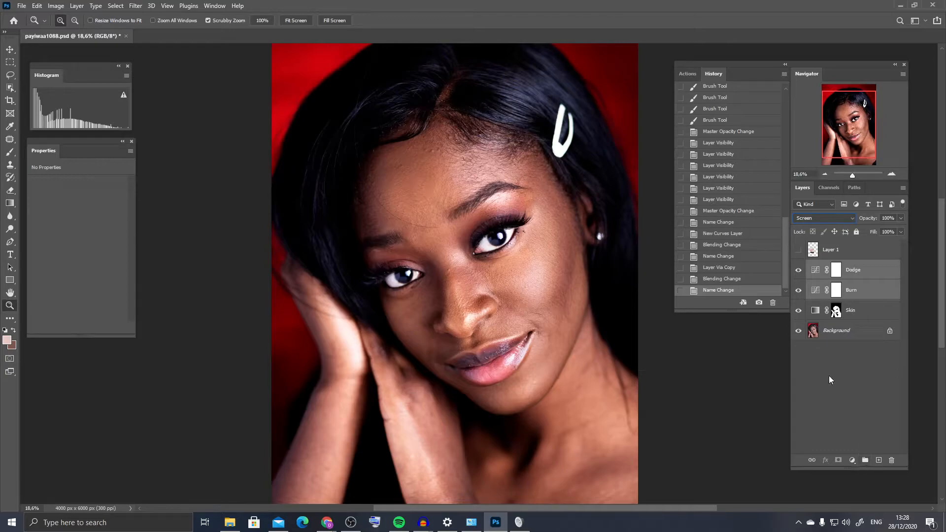
{"action": "key", "text": "ctrl+g"}
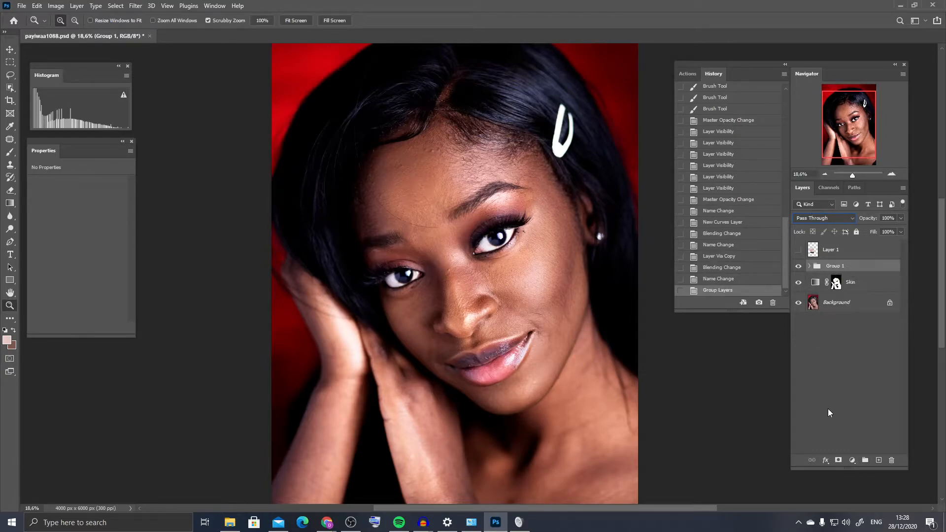
{"action": "left_click", "coordinate": [837, 460]}
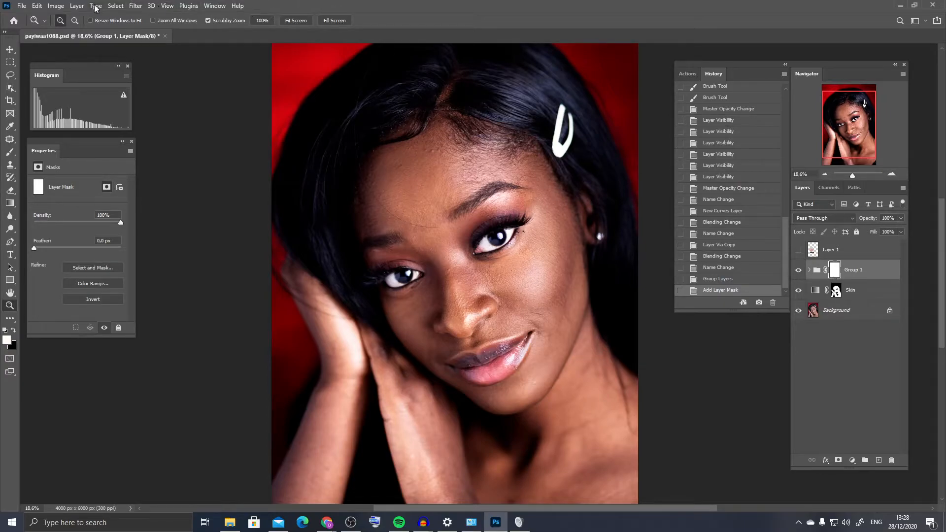
Apply the merged RGB image to the group's mask with Apply Image, using Multiply blending at 50% opacity
{"action": "left_click", "coordinate": [56, 6]}
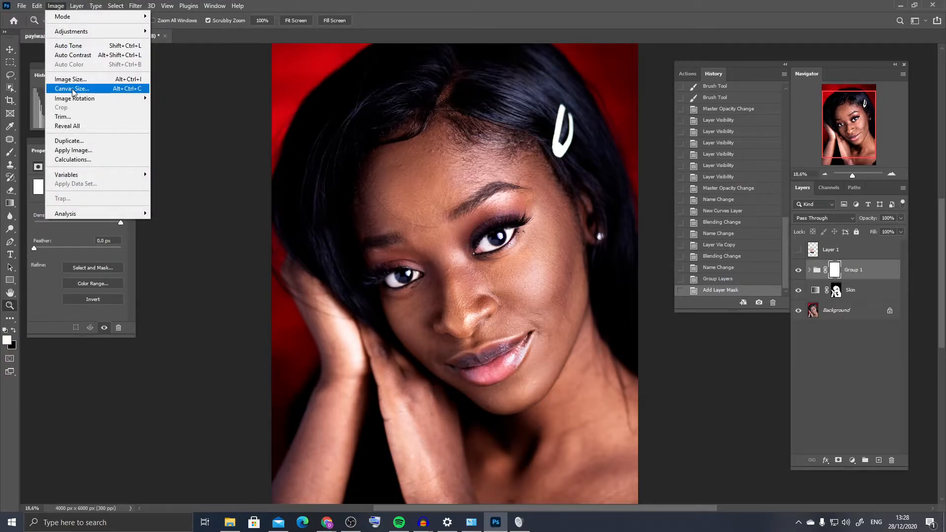
{"action": "left_click", "coordinate": [74, 151]}
{"action": "left_click_drag", "start_coordinate": [443, 116], "coordinate": [639, 122]}
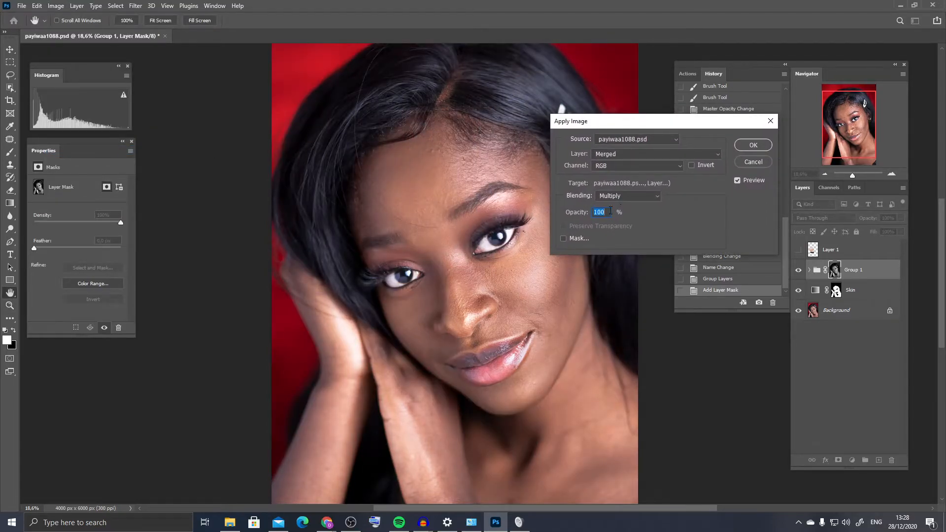
{"action": "type", "text": "50"}
{"action": "left_click", "coordinate": [754, 144]}
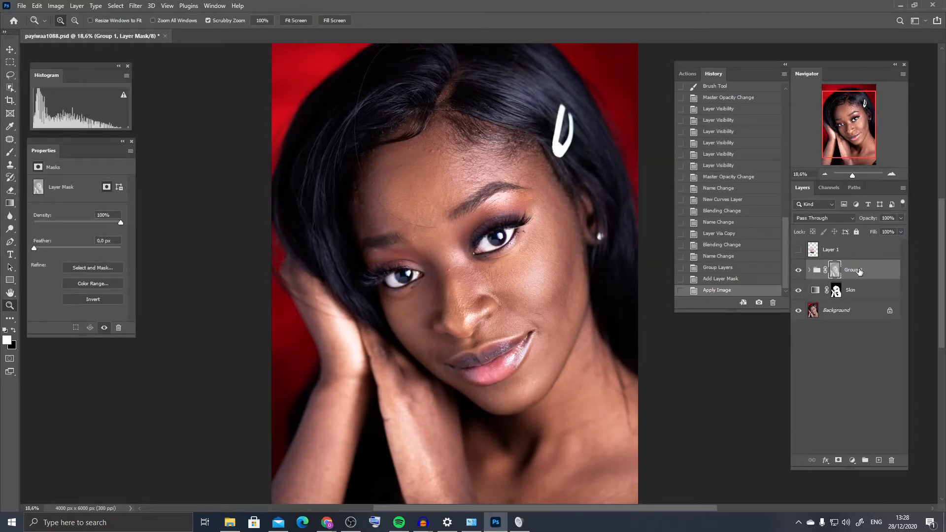
Nest the masked group inside another group and name the outer one Dodge and Burn
{"action": "left_click", "coordinate": [875, 271]}
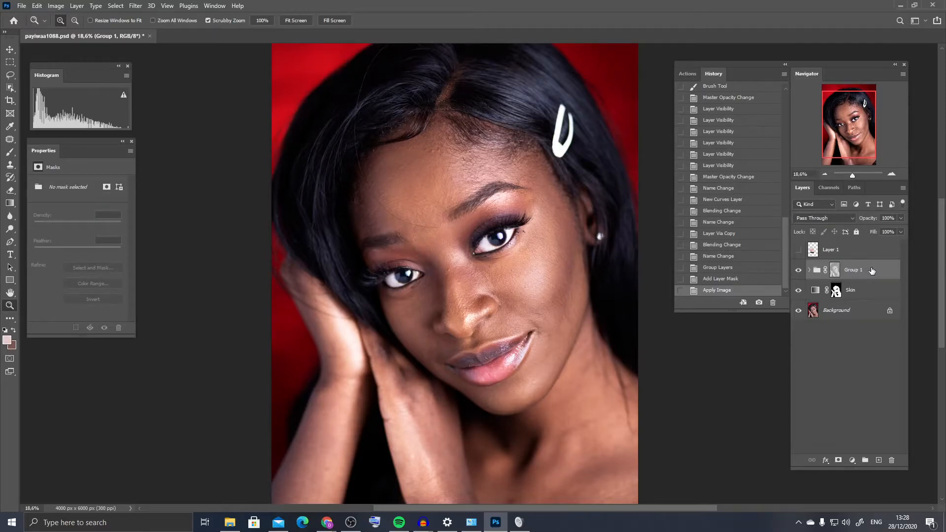
{"action": "key", "text": "ctrl+g"}
{"action": "double_click", "coordinate": [841, 266]}
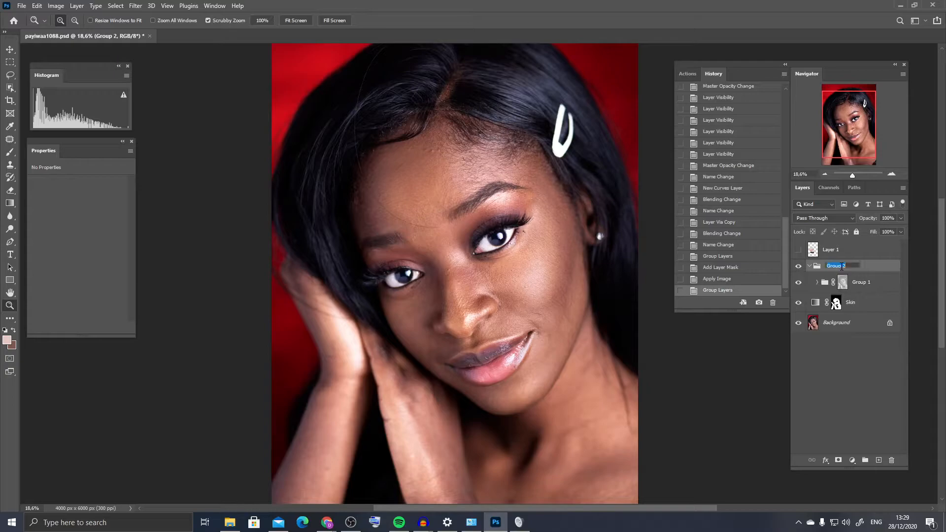
{"action": "type", "text": "Dodge and Burn"}
{"action": "left_click", "coordinate": [814, 270]}
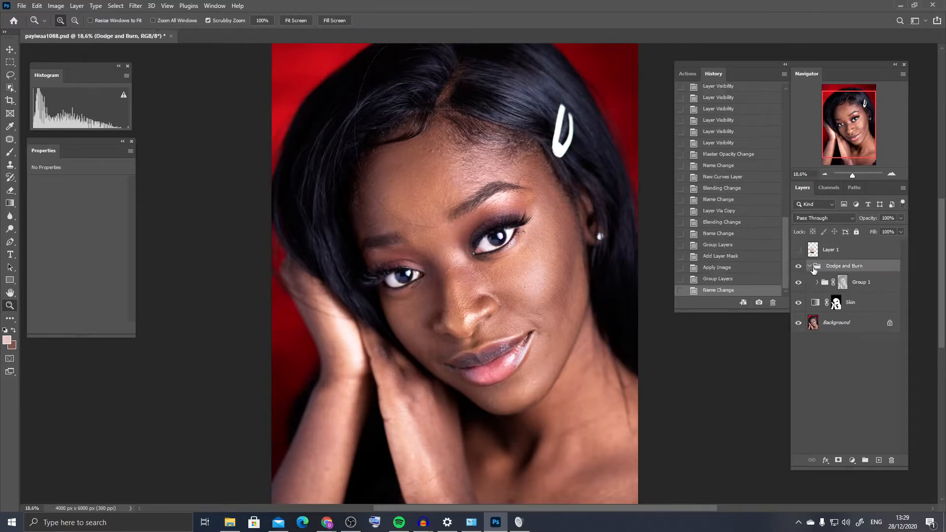
Compare the portrait with the Dodge and Burn group hidden and shown
{"action": "left_click", "coordinate": [798, 266]}
{"action": "left_click", "coordinate": [798, 267]}
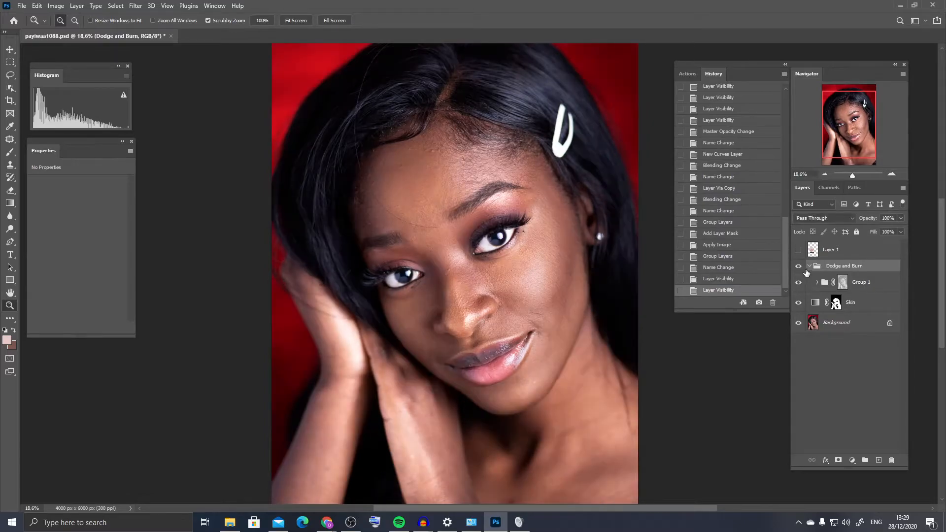
{"action": "left_click", "coordinate": [809, 266]}
{"action": "left_click", "coordinate": [799, 266]}
{"action": "left_click", "coordinate": [799, 267]}
{"action": "left_click", "coordinate": [799, 267]}
{"action": "left_click", "coordinate": [798, 267]}
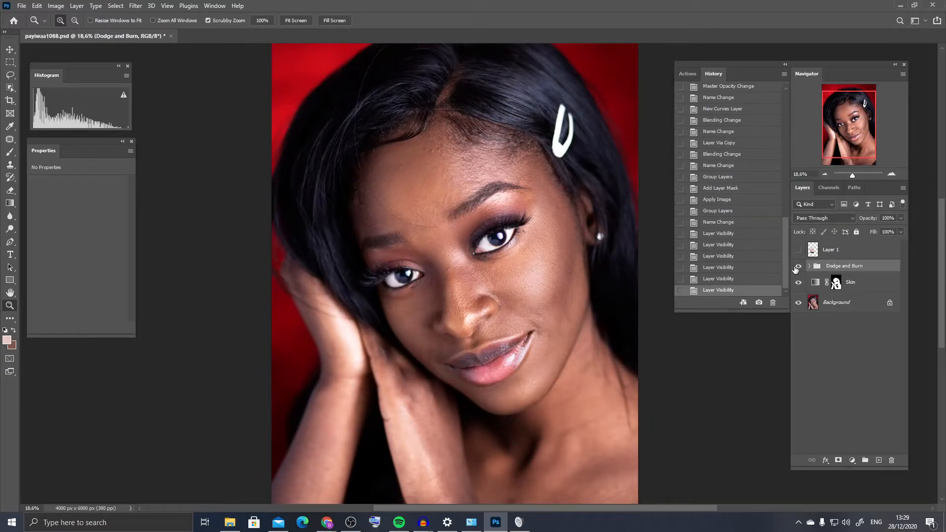
{"action": "left_click", "coordinate": [797, 267]}
{"action": "left_click", "coordinate": [797, 267]}
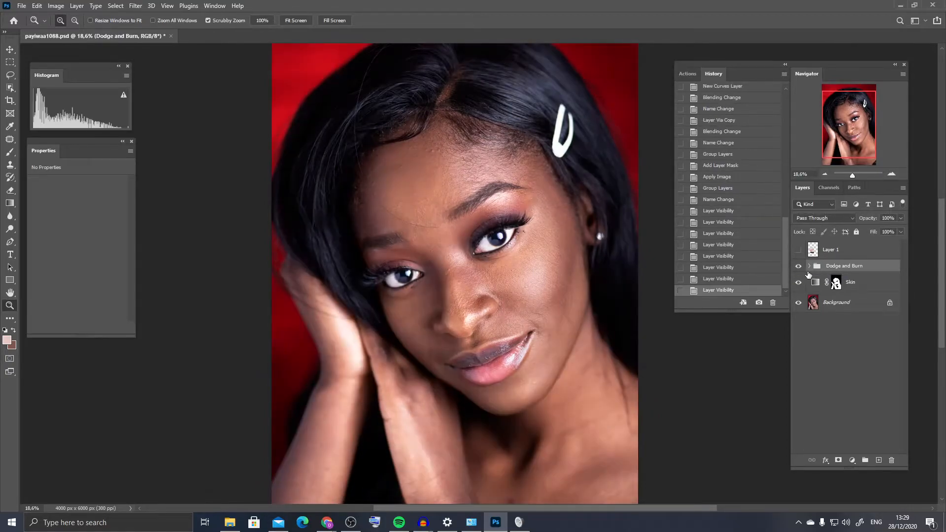
Set the Burn layer's Blend If Underlying Layer highlights to a split range of 122/255
{"action": "left_click", "coordinate": [808, 267]}
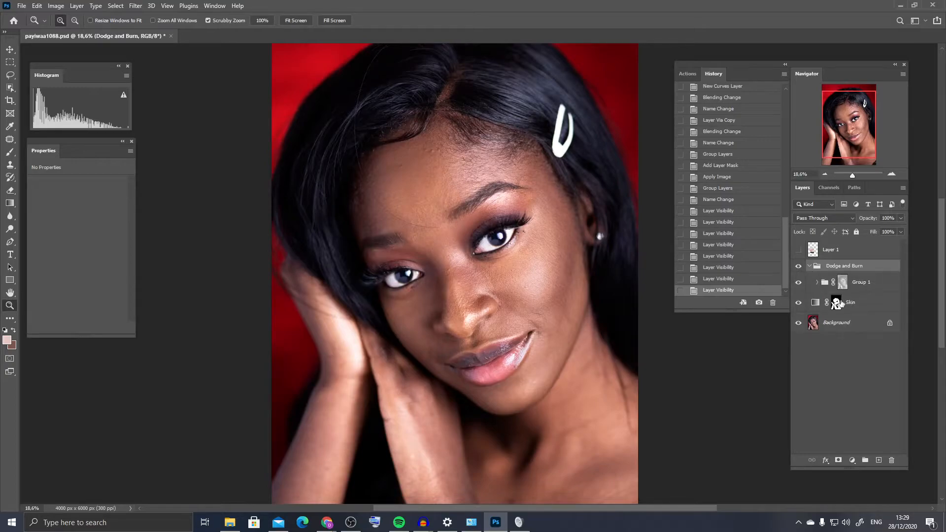
{"action": "left_click", "coordinate": [818, 283]}
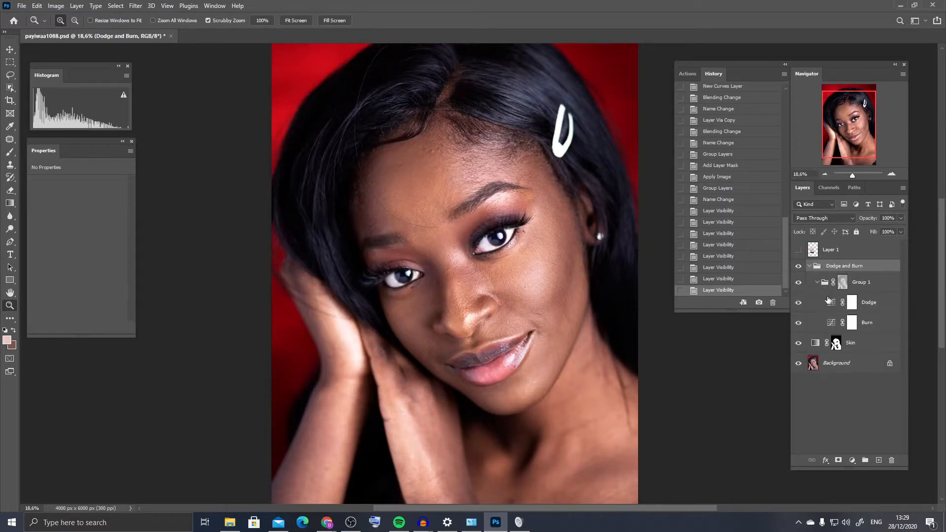
{"action": "double_click", "coordinate": [893, 325]}
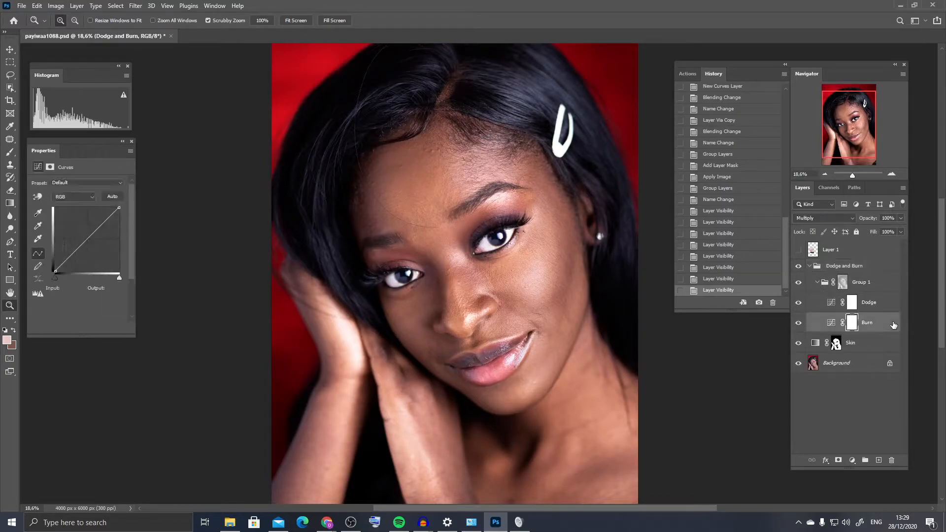
{"action": "left_click_drag", "start_coordinate": [755, 57], "coordinate": [733, 14]}
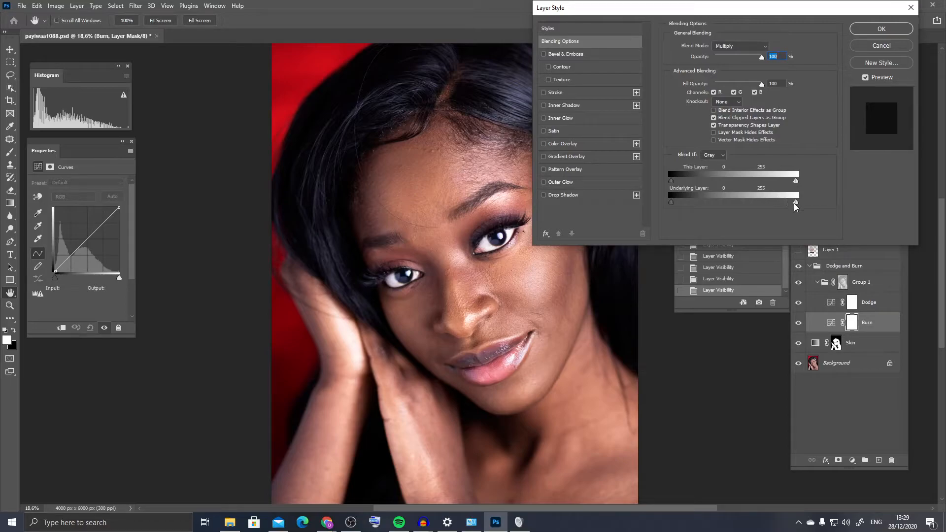
{"action": "left_click_drag", "start_coordinate": [796, 204], "coordinate": [737, 204]}
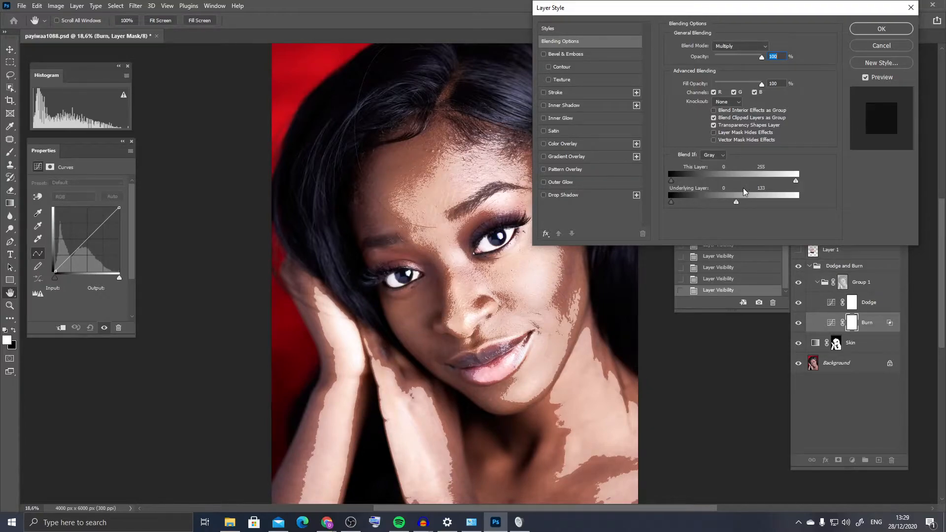
{"action": "key", "text": "alt"}
{"action": "left_click_drag", "start_coordinate": [738, 202], "coordinate": [768, 204]}
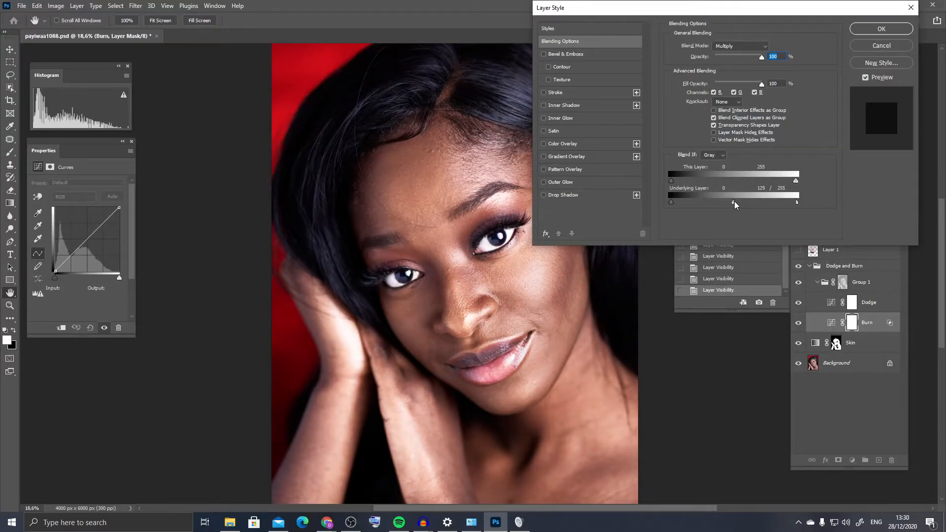
{"action": "left_click_drag", "start_coordinate": [732, 202], "coordinate": [731, 202]}
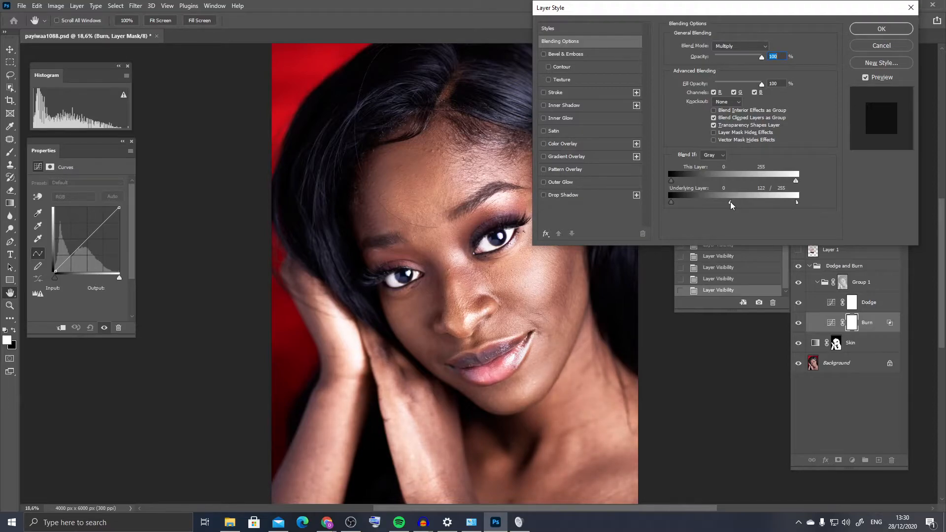
{"action": "left_click", "coordinate": [881, 29]}
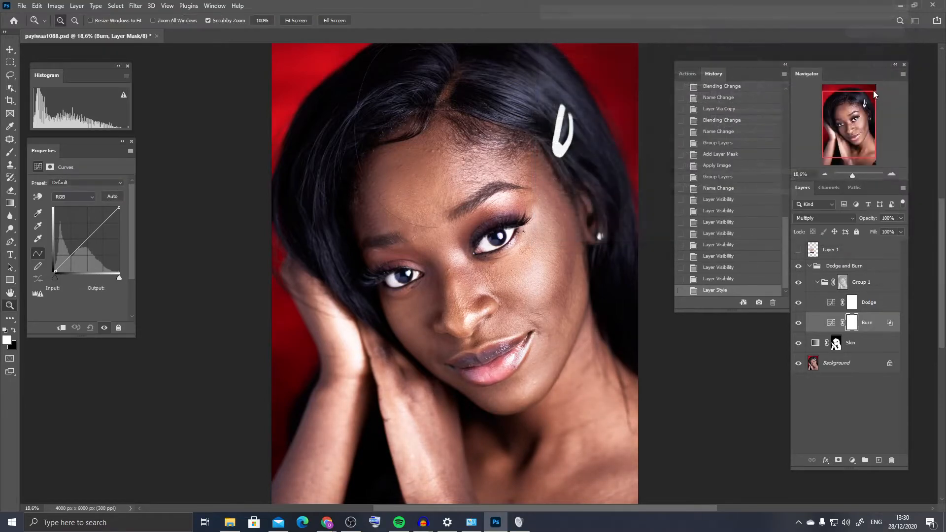
Set the Dodge layer's Blend If Underlying Layer shadows to a split range of 84/255
{"action": "double_click", "coordinate": [892, 304]}
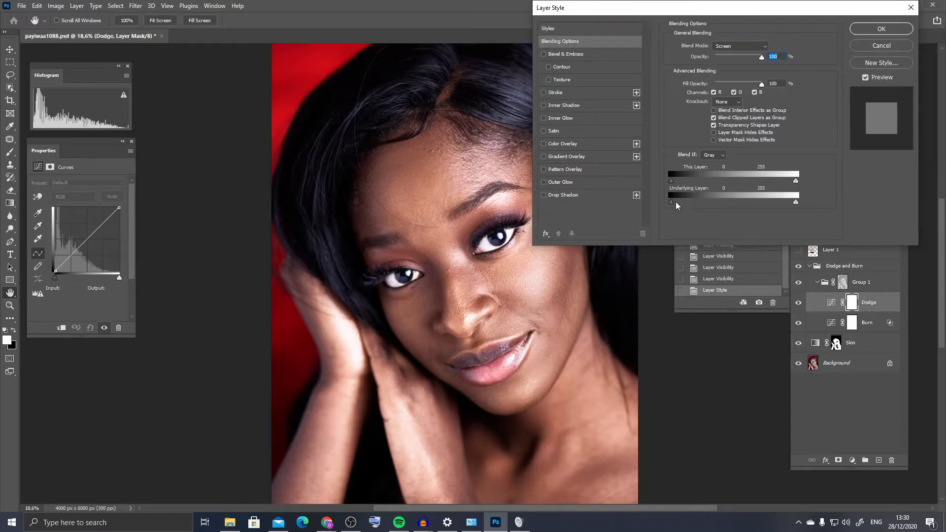
{"action": "left_click_drag", "start_coordinate": [671, 202], "coordinate": [713, 206]}
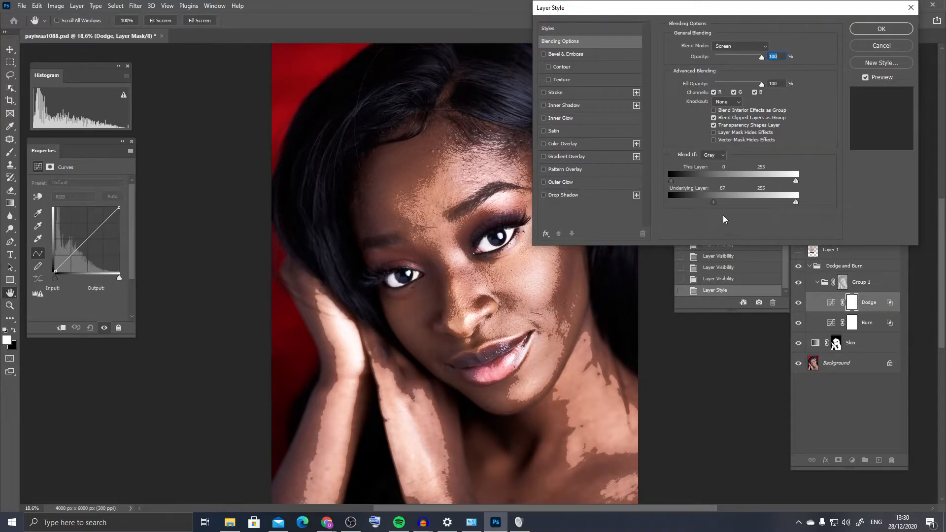
{"action": "key", "text": "alt"}
{"action": "left_click_drag", "start_coordinate": [716, 205], "coordinate": [813, 205]}
{"action": "mouse_move", "coordinate": [716, 205]}
{"action": "left_mouse_down"}
{"action": "mouse_move", "coordinate": [666, 207]}
{"action": "mouse_move", "coordinate": [714, 206]}
{"action": "left_mouse_up"}
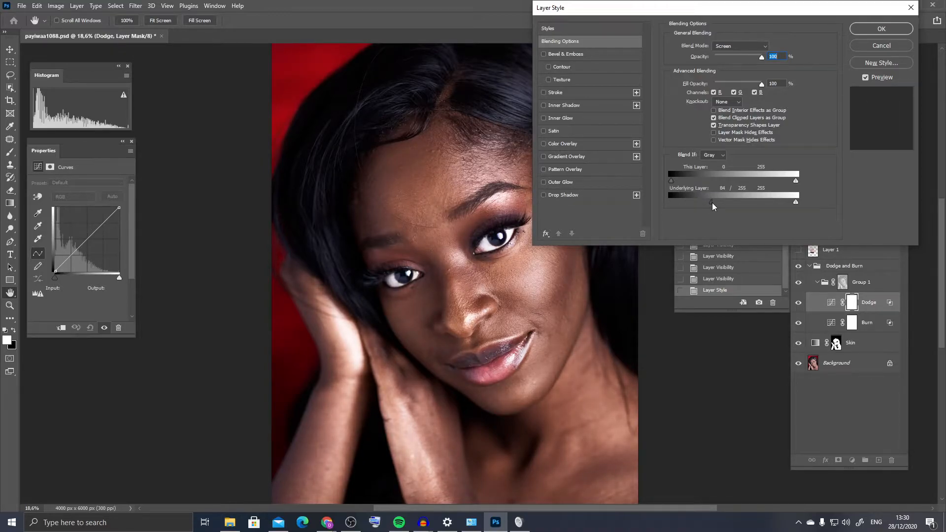
{"action": "left_click", "coordinate": [882, 28]}
Lower the masked inner group's opacity to 46% and compare the portrait with the collapsed Dodge and Burn group hidden and shown
{"action": "left_click", "coordinate": [877, 282]}
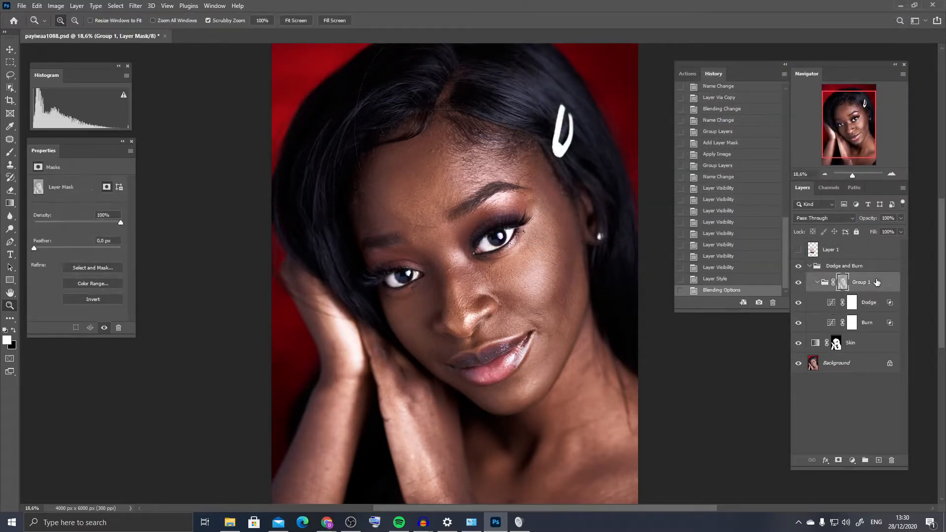
{"action": "left_click", "coordinate": [900, 217]}
{"action": "mouse_move", "coordinate": [882, 228]}
{"action": "left_mouse_down"}
{"action": "mouse_move", "coordinate": [873, 227]}
{"action": "mouse_move", "coordinate": [882, 229]}
{"action": "left_mouse_up"}
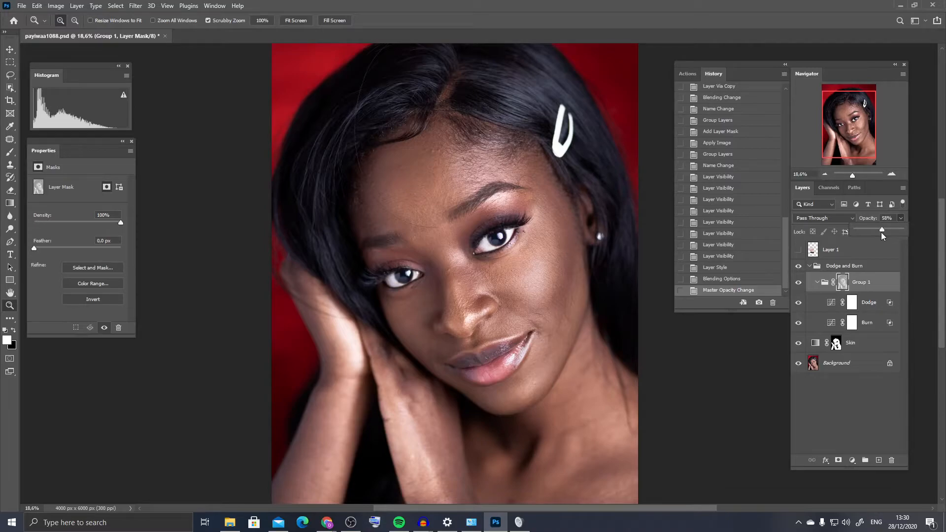
{"action": "left_click_drag", "start_coordinate": [876, 230], "coordinate": [876, 228]}
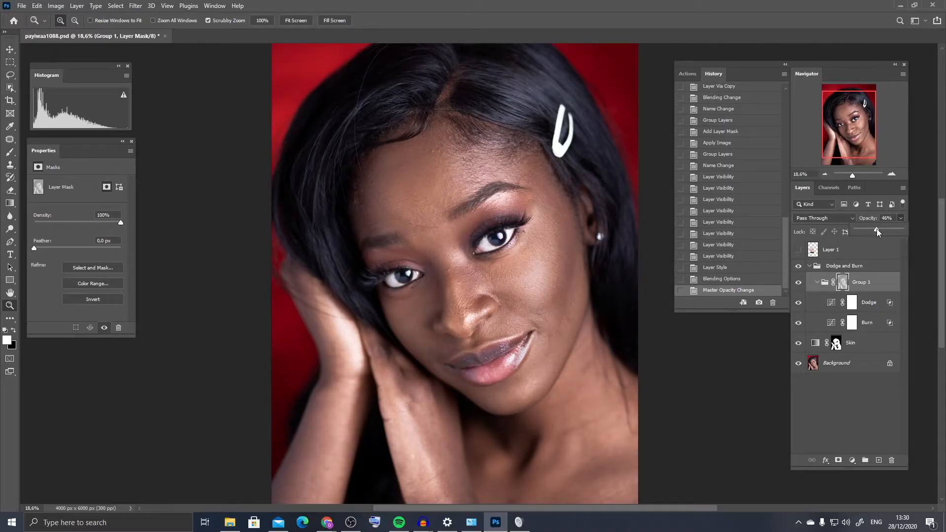
{"action": "left_click", "coordinate": [810, 266]}
{"action": "left_click", "coordinate": [798, 266]}
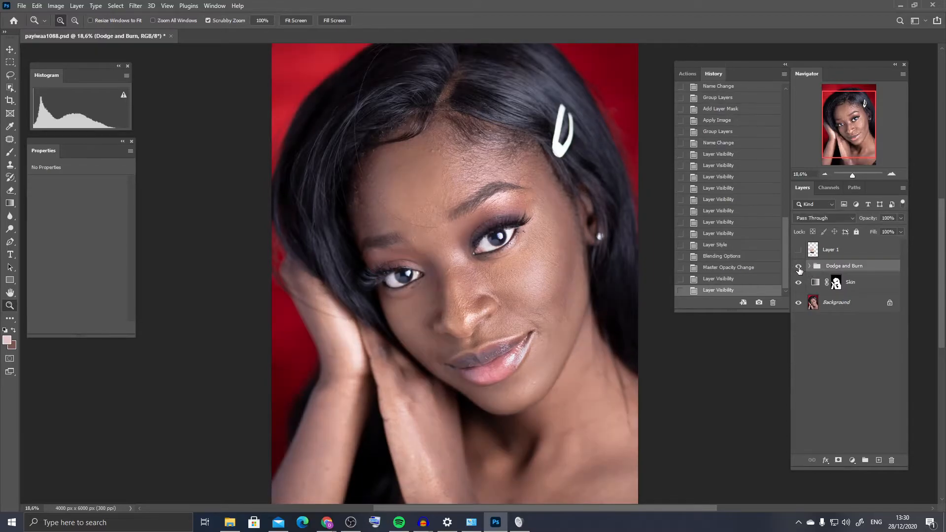
Compare the whole portrait with the Dodge and Burn group hidden and shown once more
{"action": "left_click", "coordinate": [798, 266]}
{"action": "mouse_move", "coordinate": [496, 282]}
{"action": "left_mouse_down"}
{"action": "mouse_move", "coordinate": [522, 281]}
{"action": "mouse_move", "coordinate": [497, 280]}
{"action": "left_mouse_up"}
{"action": "left_click", "coordinate": [798, 266]}
{"action": "left_click", "coordinate": [798, 267]}
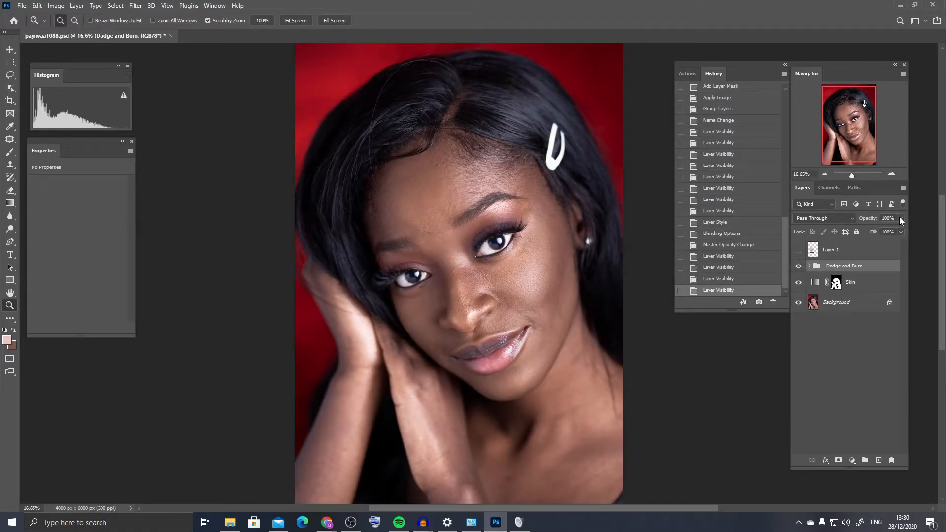
Lower the opacity of the masked inner group within Dodge and Burn to about 32%, and collapse the outer group
{"action": "left_click", "coordinate": [809, 266]}
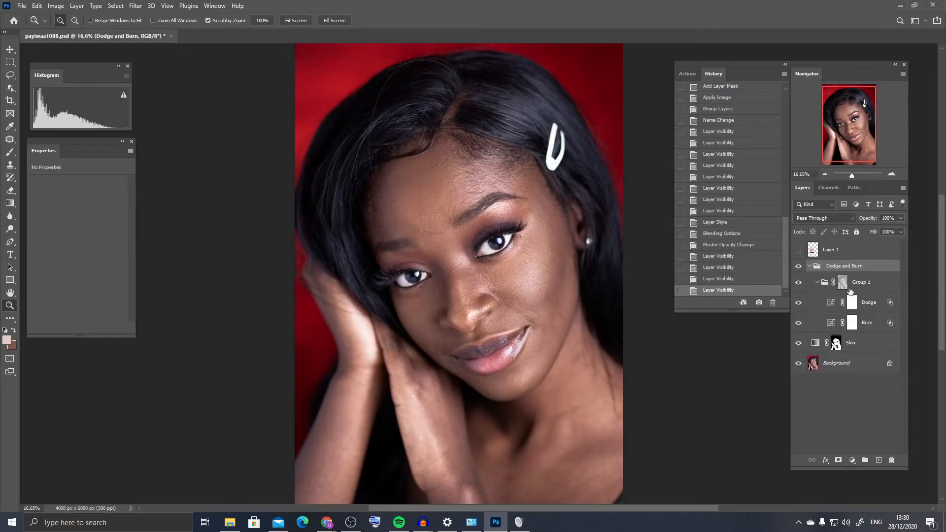
{"action": "left_click", "coordinate": [882, 285]}
{"action": "left_click", "coordinate": [900, 217]}
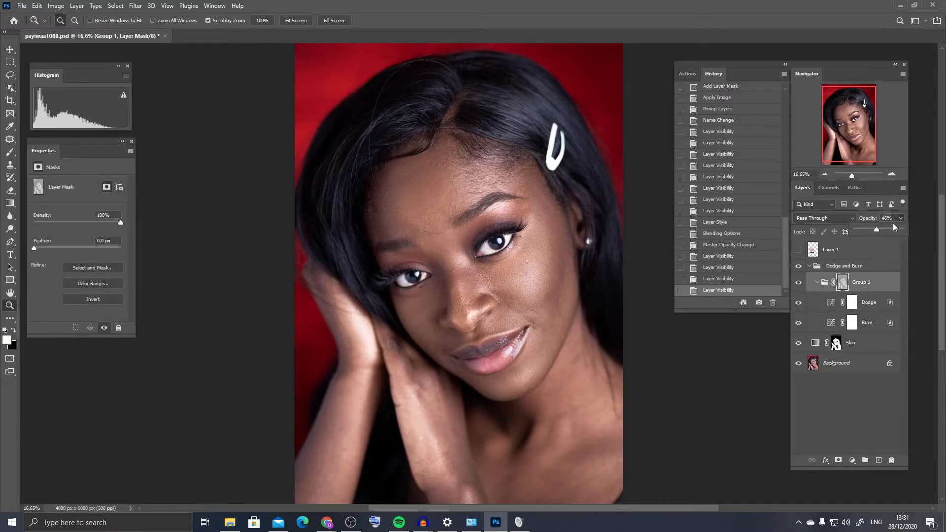
{"action": "left_click", "coordinate": [864, 230]}
{"action": "left_click_drag", "start_coordinate": [866, 228], "coordinate": [871, 231]}
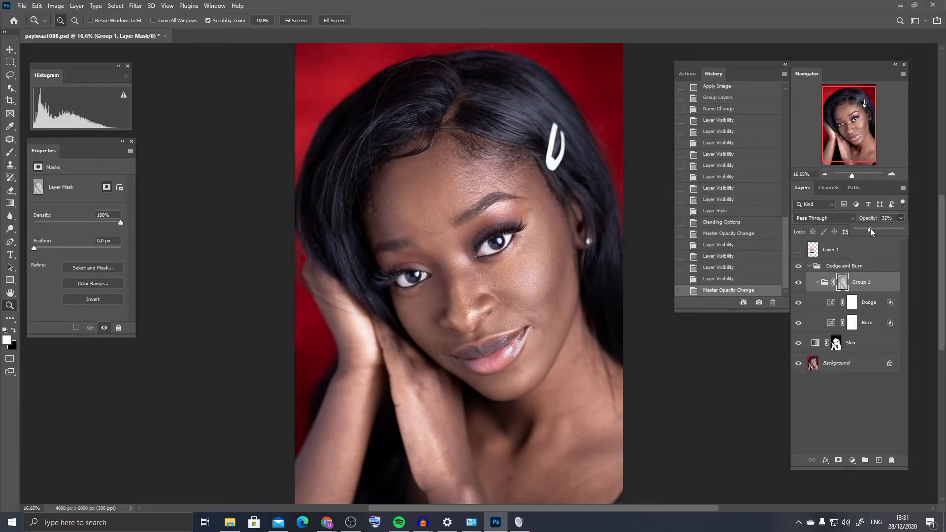
{"action": "left_click_drag", "start_coordinate": [870, 229], "coordinate": [869, 229]}
{"action": "left_click", "coordinate": [808, 267]}
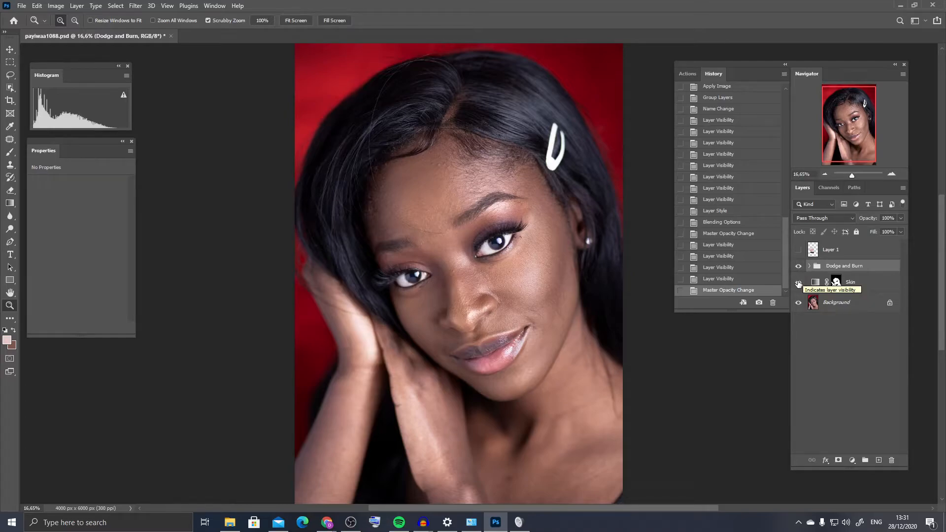
Compare the portrait without the Skin layer and the Dodge and Burn group, and with both shown, up close and from farther away
{"action": "left_click", "coordinate": [799, 282]}
{"action": "left_click", "coordinate": [798, 266]}
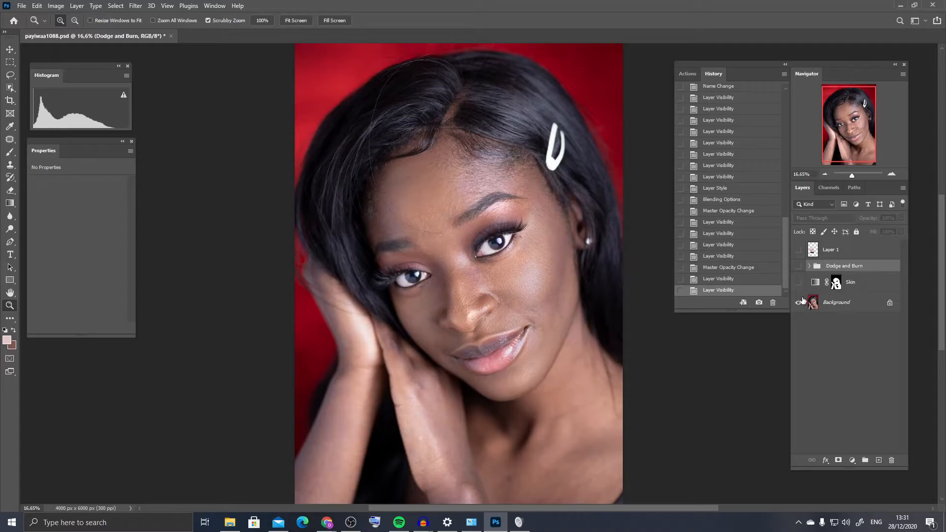
{"action": "left_click_drag", "start_coordinate": [488, 303], "coordinate": [505, 304]}
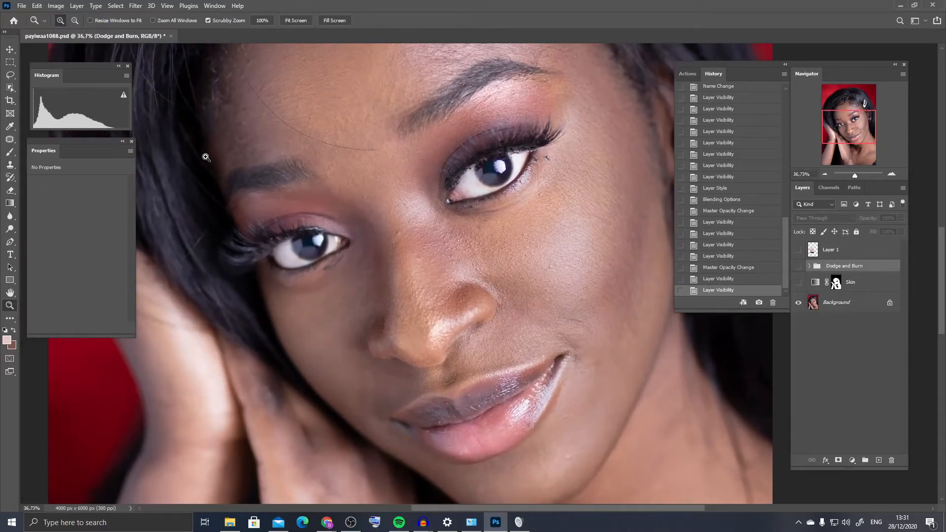
{"action": "left_click", "coordinate": [10, 49]}
{"action": "left_click", "coordinate": [798, 281]}
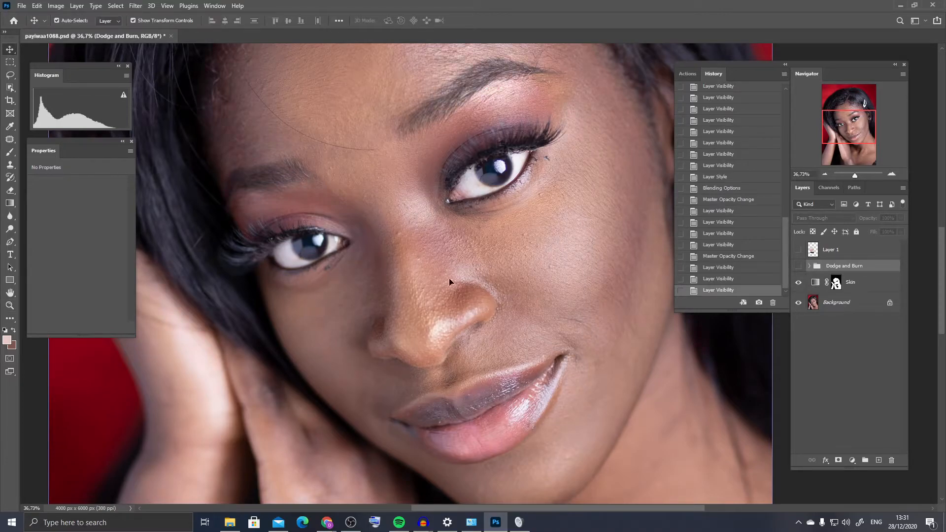
{"action": "left_click", "coordinate": [798, 267]}
{"action": "left_click_drag", "start_coordinate": [553, 304], "coordinate": [523, 309]}
{"action": "key", "text": "ctrl+z"}
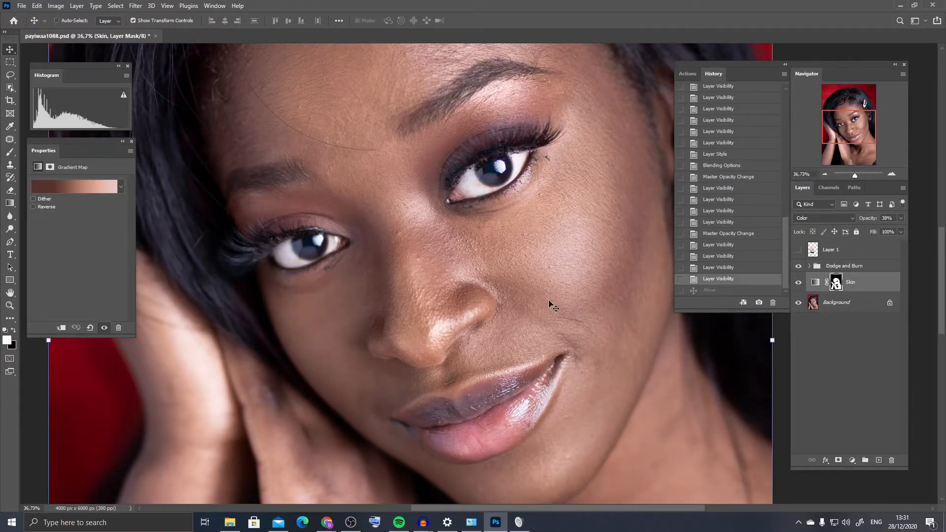
{"action": "key", "text": "z"}
{"action": "left_click", "coordinate": [445, 325], "text": "alt"}
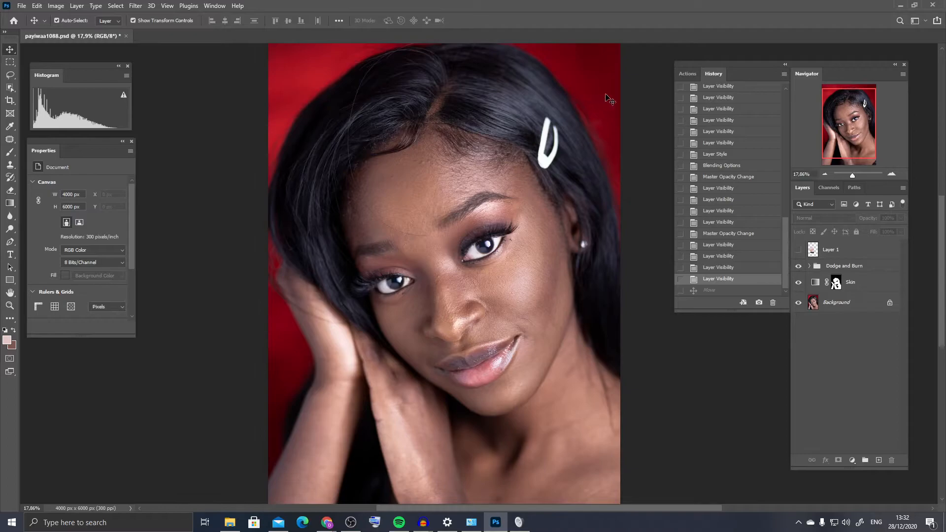
Run the Frequency Separation 16bit action, accepting a Gaussian Blur radius of 10 pixels for the Low Frequency layer
{"action": "left_click", "coordinate": [687, 73]}
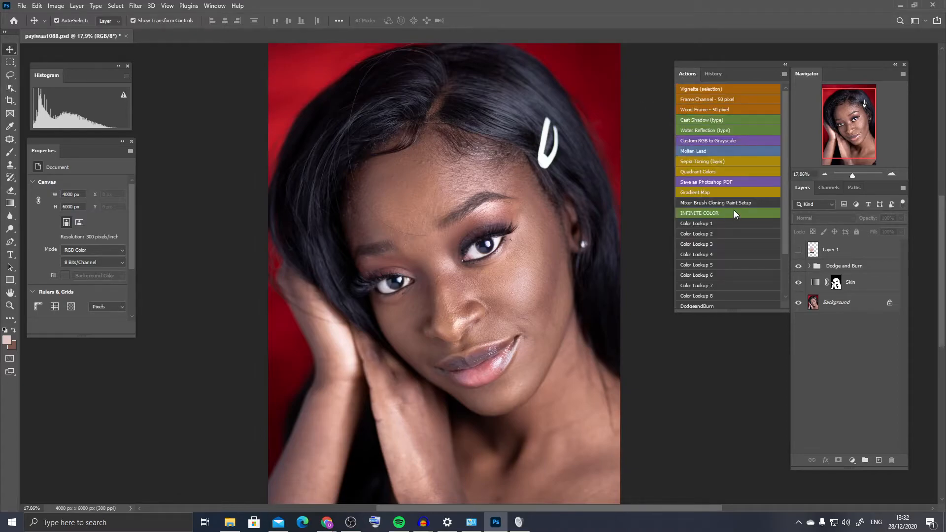
{"action": "left_click_drag", "start_coordinate": [785, 215], "coordinate": [788, 282]}
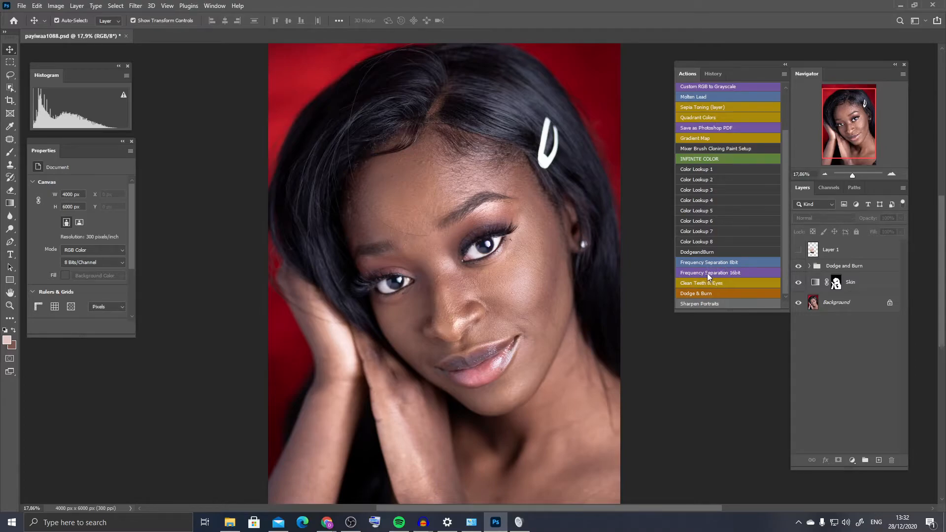
{"action": "left_click", "coordinate": [731, 273]}
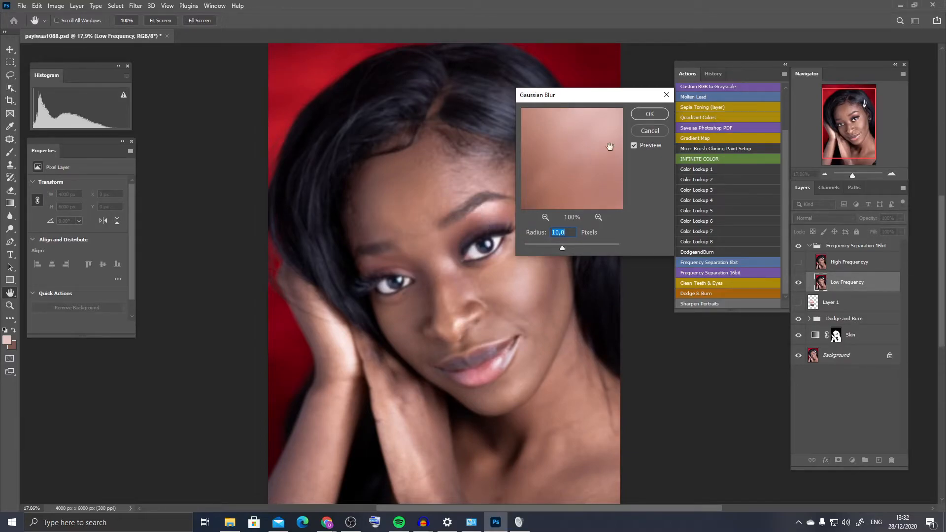
{"action": "left_click", "coordinate": [650, 115]}
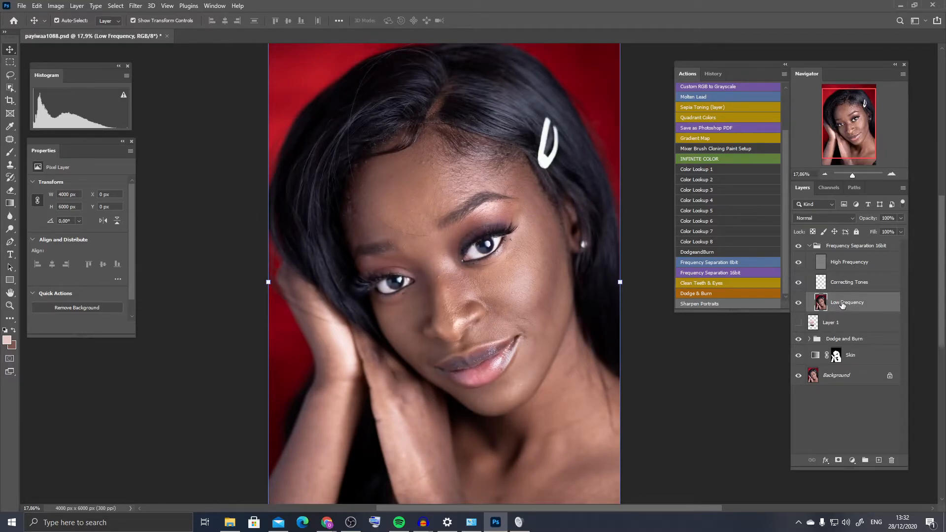
Examine the forehead and eyes with the High Frequency, Low Frequency and Correcting Tones layers switched off, leaving Correcting Tones shown and selected
{"action": "left_click", "coordinate": [799, 262]}
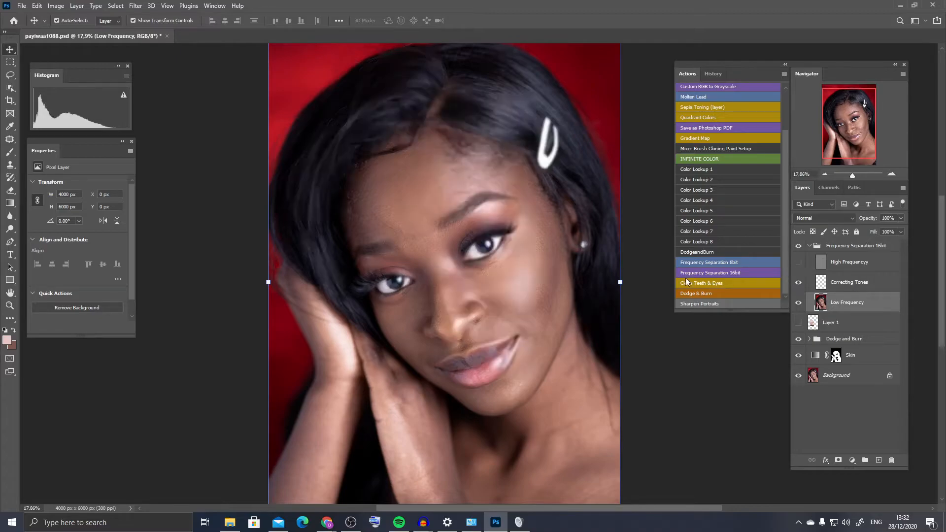
{"action": "left_click", "coordinate": [10, 305]}
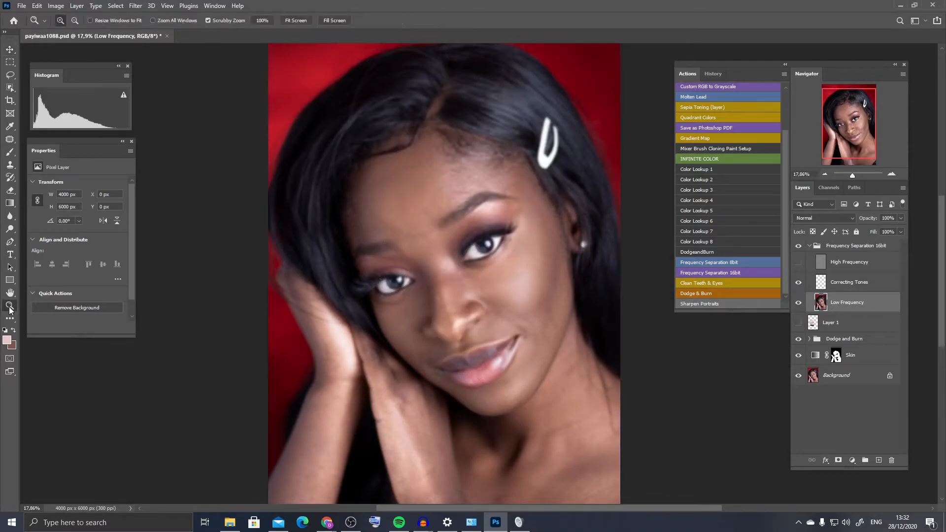
{"action": "left_click_drag", "start_coordinate": [418, 217], "coordinate": [467, 217]}
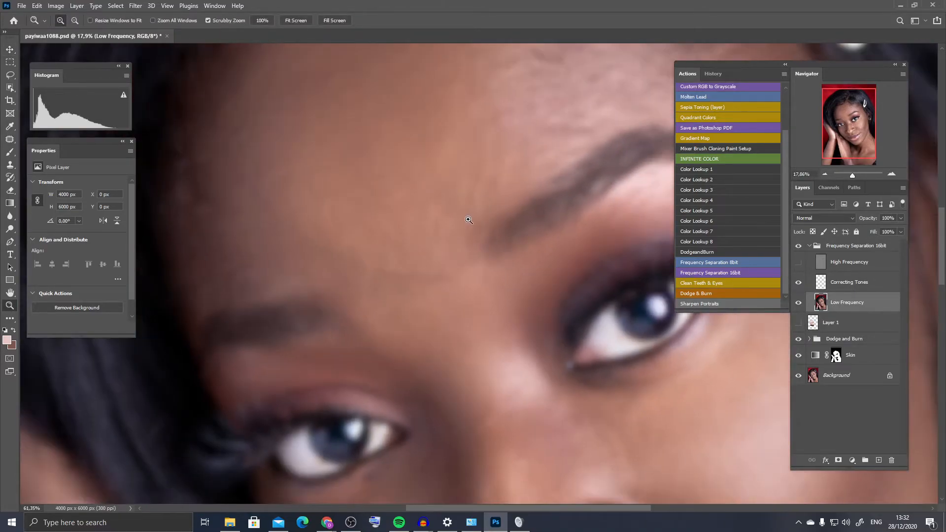
{"action": "left_click", "coordinate": [801, 303]}
{"action": "left_click", "coordinate": [801, 282]}
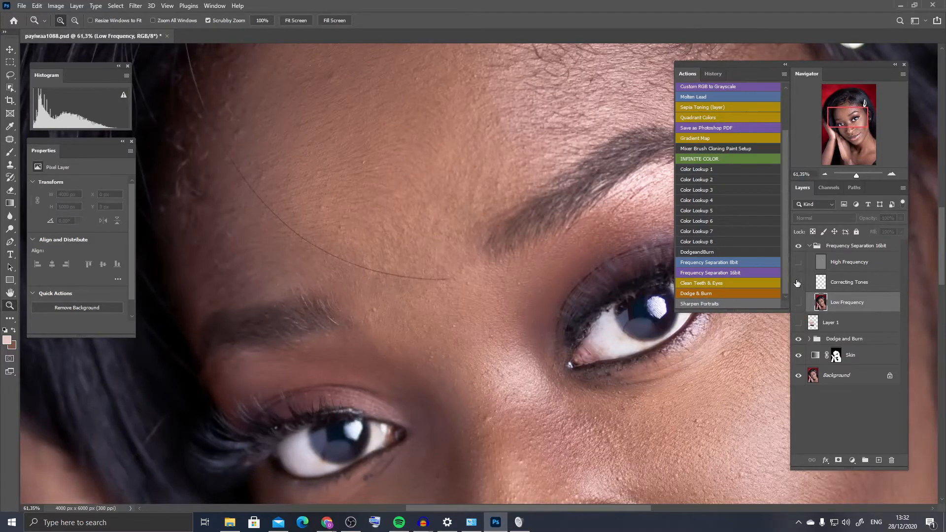
{"action": "left_click", "coordinate": [812, 283]}
{"action": "left_click", "coordinate": [798, 282]}
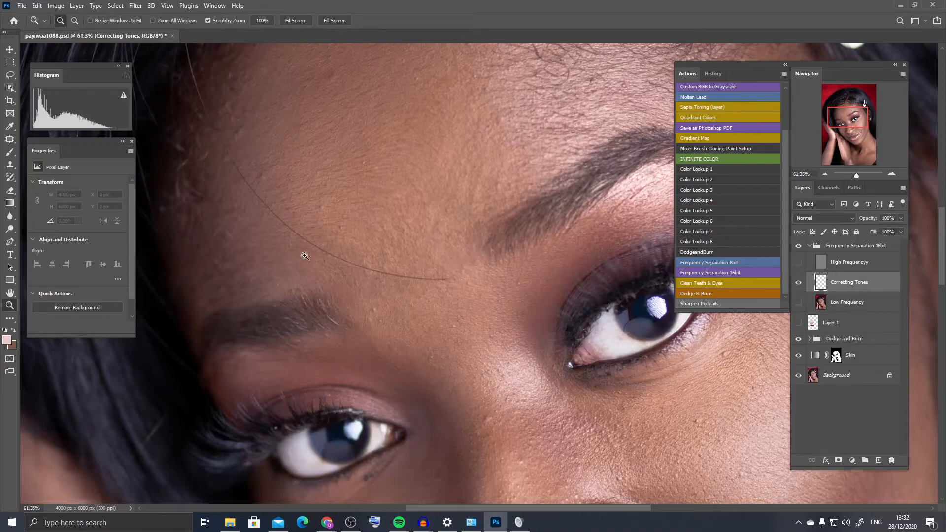
{"action": "left_click", "coordinate": [385, 277], "text": "alt"}
{"action": "left_click", "coordinate": [385, 277], "text": "alt"}
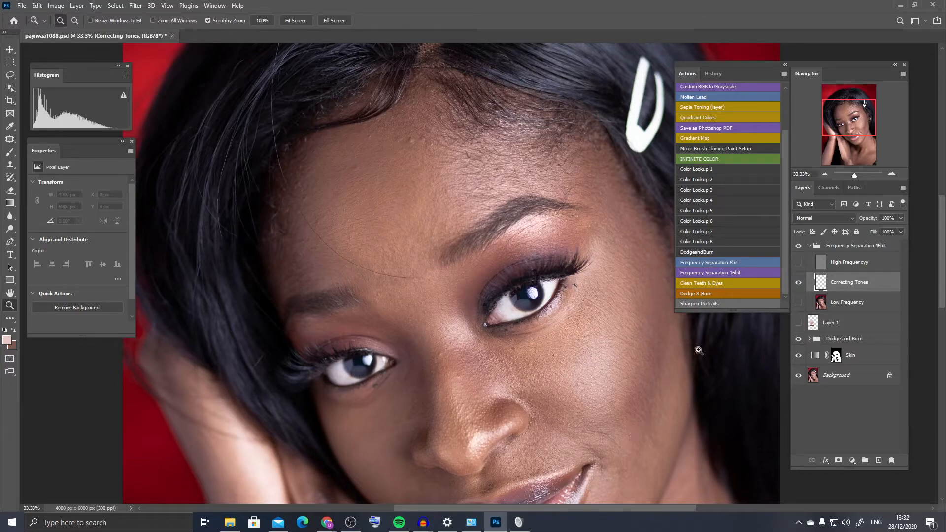
Isolate the High Frequency layer by hiding all other layers, and examine the skin texture around the eyes
{"action": "left_click", "coordinate": [798, 282]}
{"action": "left_click", "coordinate": [798, 261]}
{"action": "left_click", "coordinate": [799, 338]}
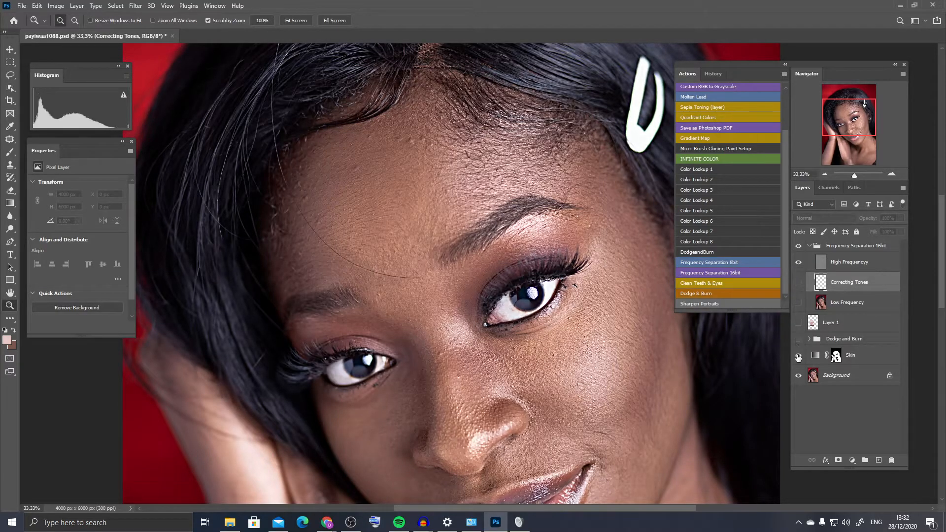
{"action": "left_click", "coordinate": [798, 355]}
{"action": "left_click", "coordinate": [799, 375]}
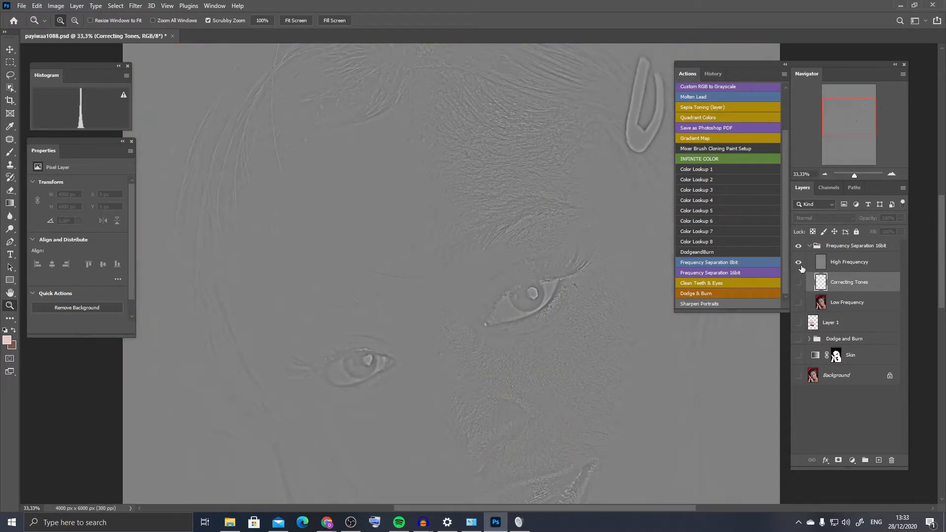
{"action": "left_click_drag", "start_coordinate": [538, 288], "coordinate": [623, 285]}
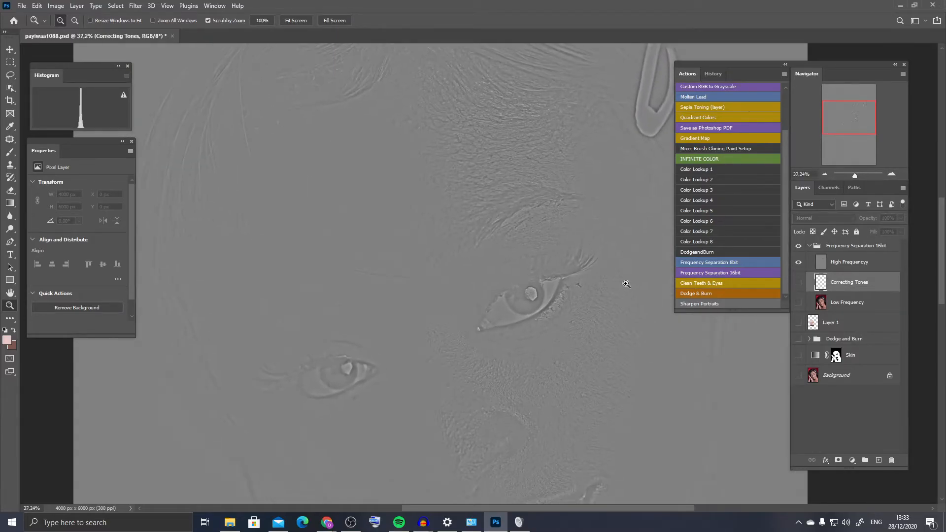
Show the Correcting Tones, Low Frequency, Skin, Dodge and Burn, and Background layers, and hide the High Frequency layer
{"action": "left_click", "coordinate": [799, 283]}
{"action": "left_click", "coordinate": [798, 302]}
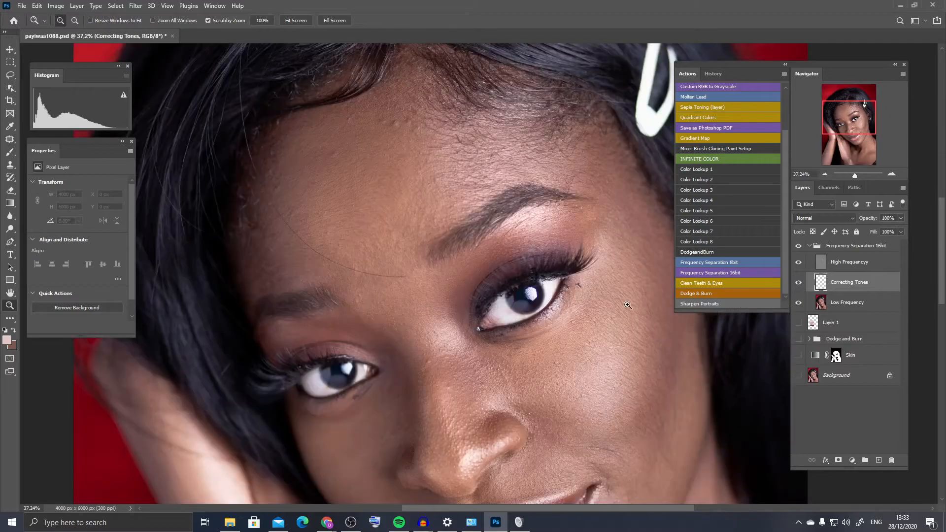
{"action": "left_click", "coordinate": [798, 355]}
{"action": "left_click", "coordinate": [798, 339]}
{"action": "left_click", "coordinate": [799, 375]}
{"action": "left_click", "coordinate": [798, 262]}
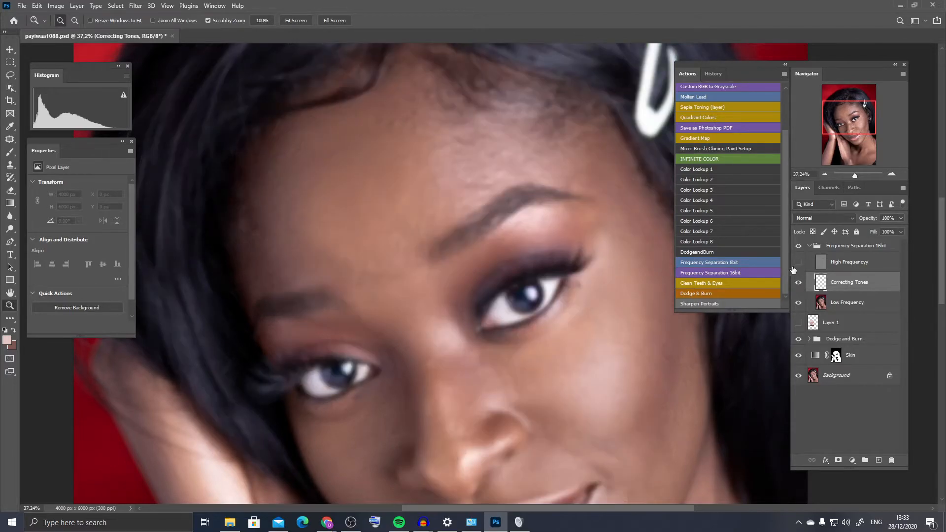
Switch to the Mixer Brush Tool with the whole face in view
{"action": "mouse_move", "coordinate": [311, 196]}
{"action": "left_mouse_down"}
{"action": "mouse_move", "coordinate": [321, 196]}
{"action": "mouse_move", "coordinate": [312, 196]}
{"action": "left_mouse_up"}
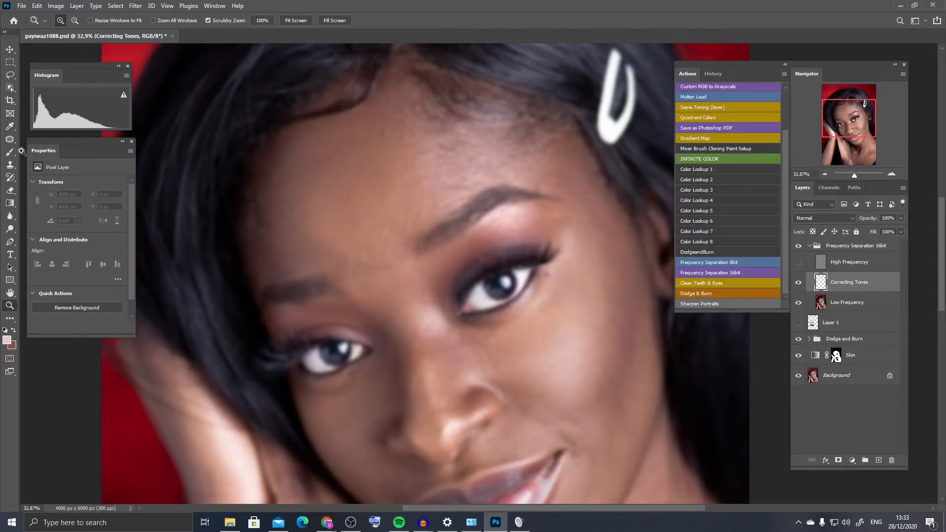
{"action": "left_click", "coordinate": [7, 159]}
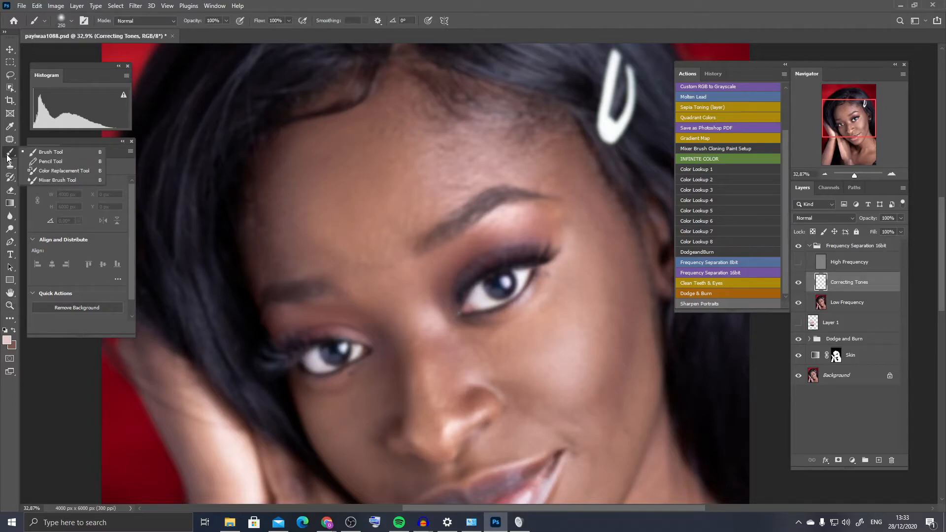
{"action": "left_click", "coordinate": [33, 179]}
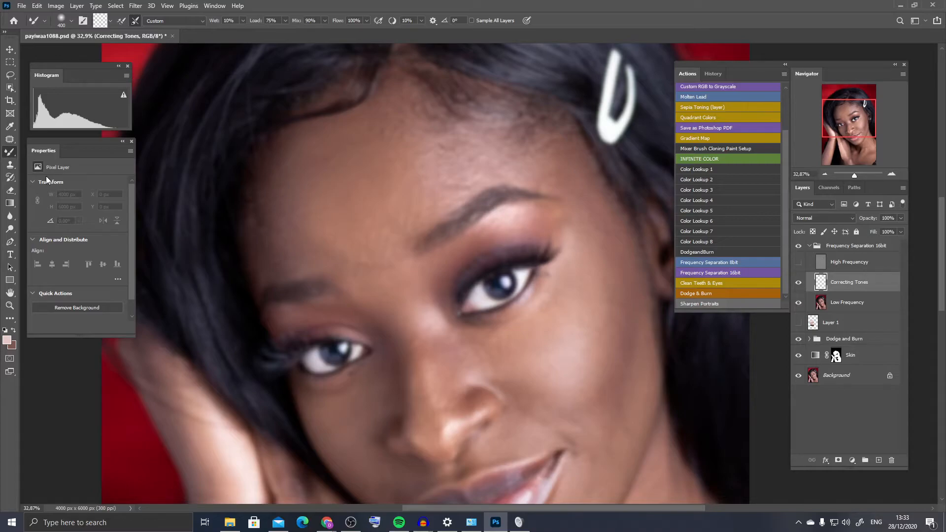
Cycle through the brush tool variants and return to the Mixer Brush Tool
{"action": "key", "text": "shift+b"}
{"action": "key", "text": "shift+b"}
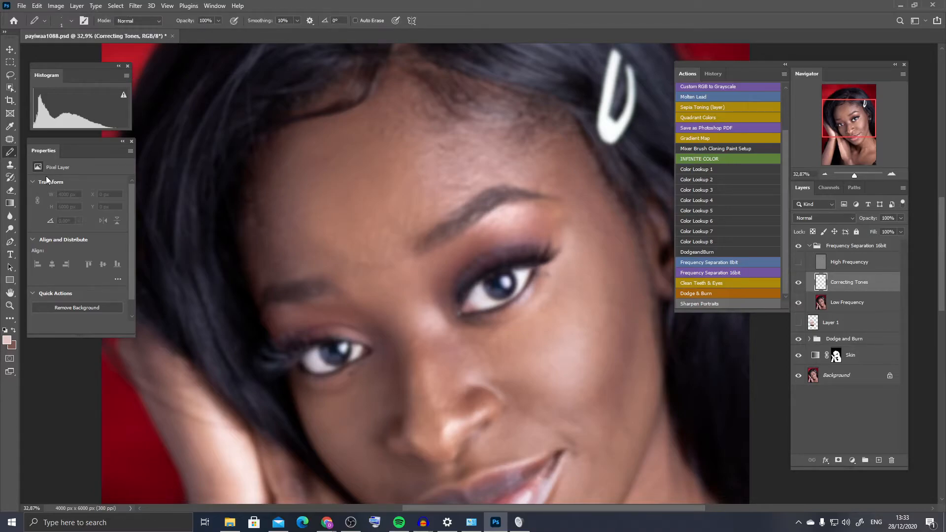
{"action": "key", "text": "shift+b"}
{"action": "key", "text": "shift+b"}
{"action": "key", "text": "shift+b"}
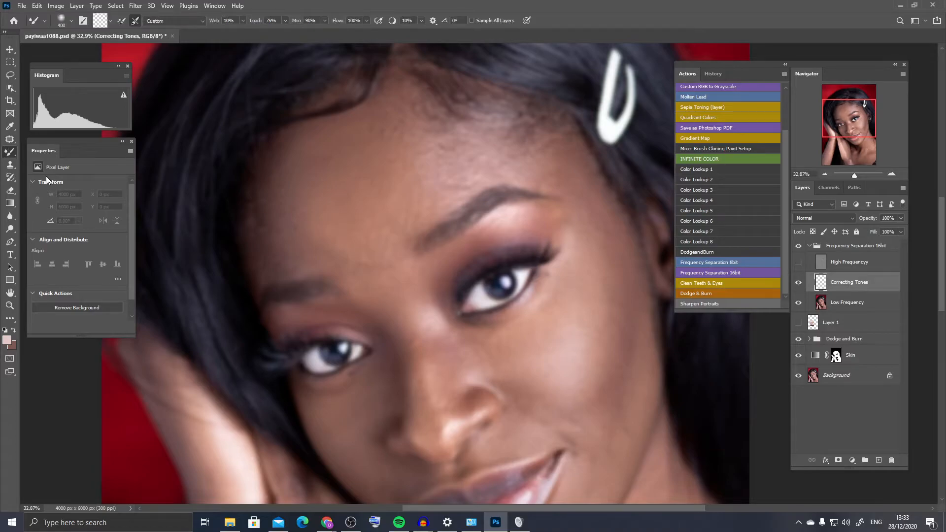
{"action": "key", "text": "shift+b"}
{"action": "key", "text": "shift+b"}
{"action": "key", "text": "shift+b"}
Select the Low Frequency layer and show the portrait full screen without the interface, enlarged on the forehead and eyes
{"action": "left_click", "coordinate": [853, 307]}
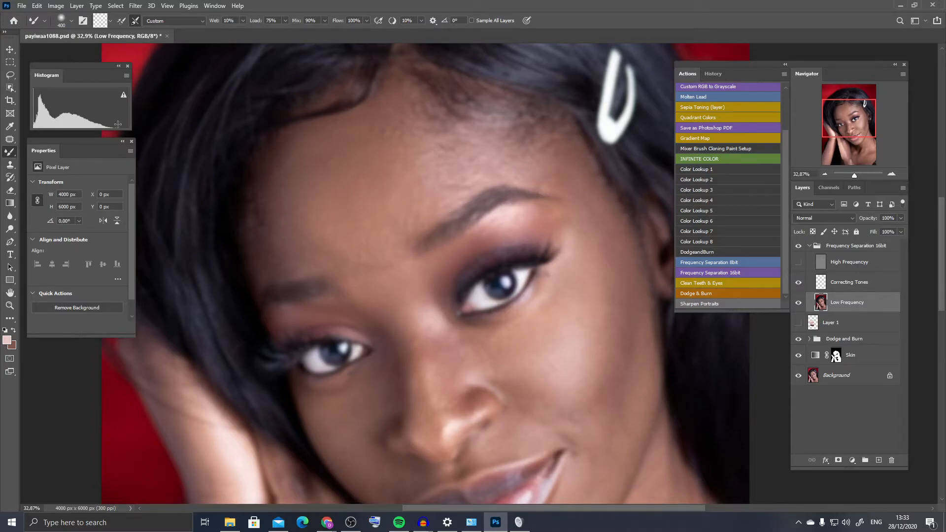
{"action": "key", "text": "f"}
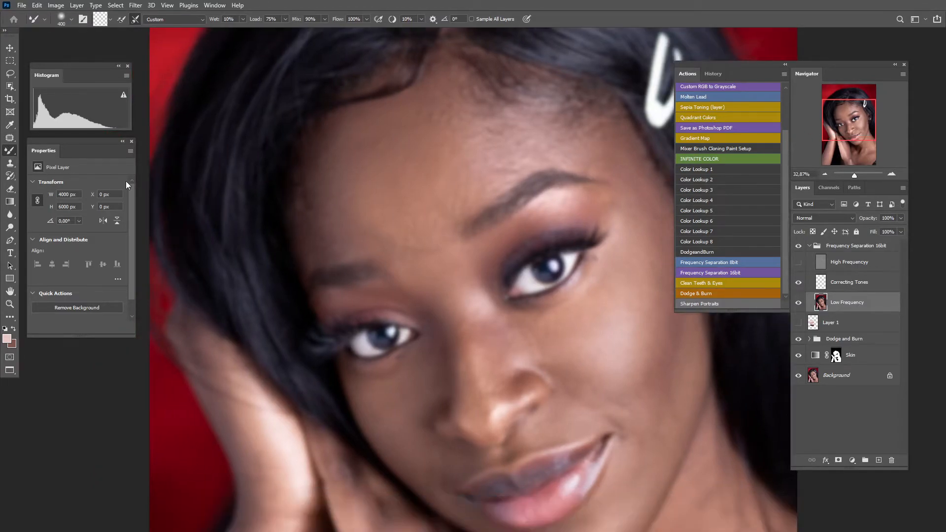
{"action": "key", "text": "f"}
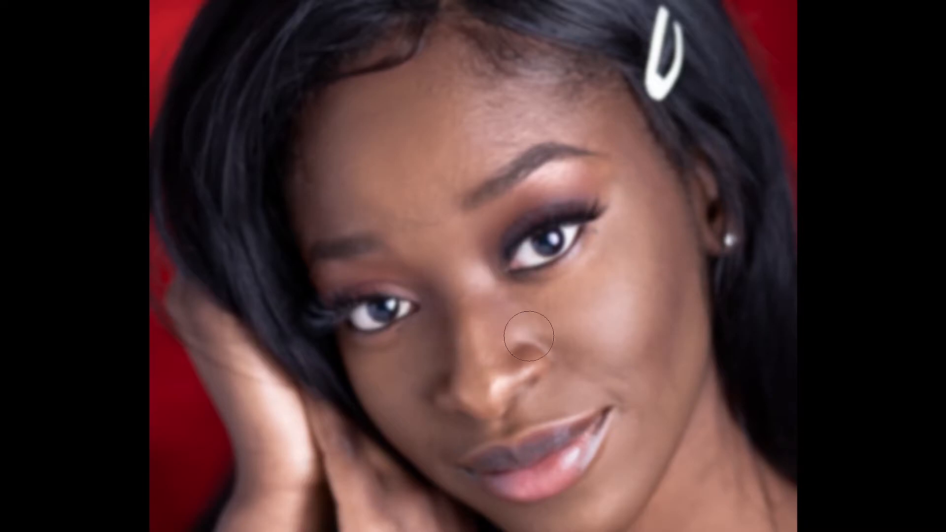
{"action": "key", "text": "z"}
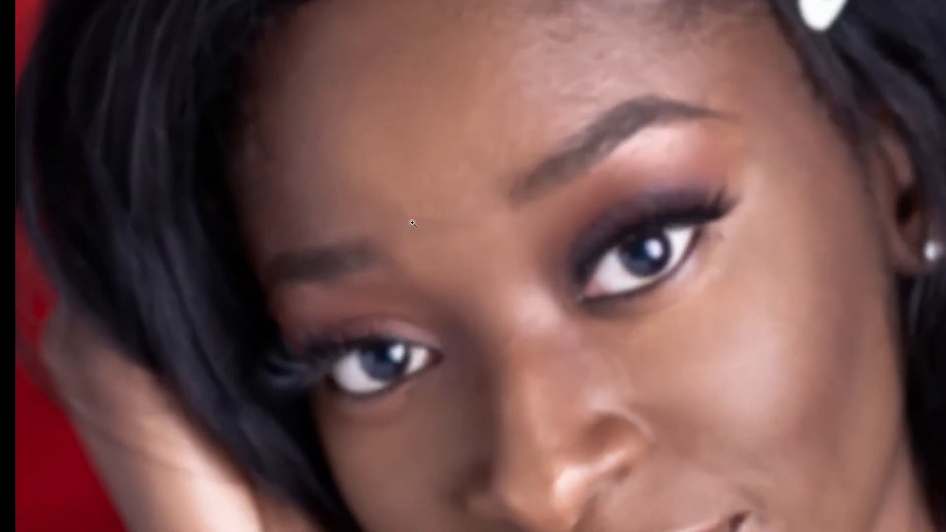
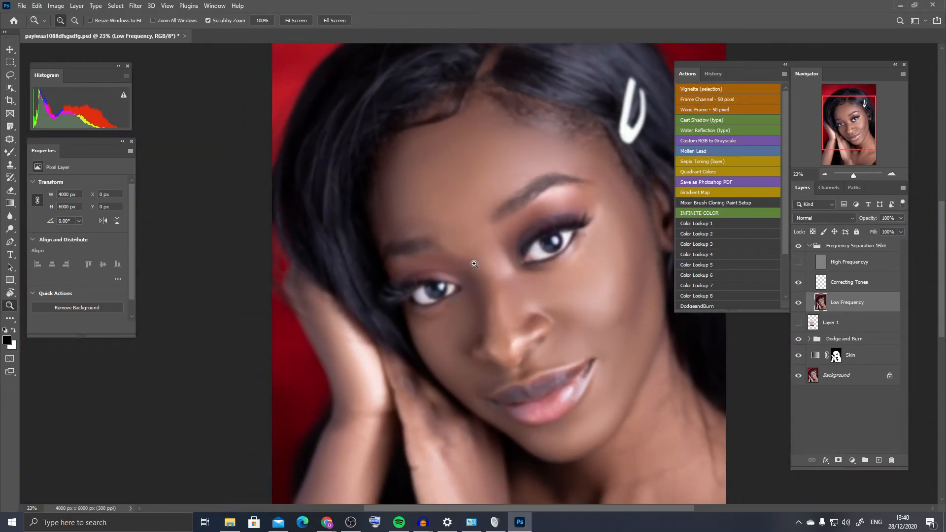
Examine the smoothed skin tones around the eyes and nose from a rotated view, and return to the upright full portrait
{"action": "left_click_drag", "start_coordinate": [523, 248], "coordinate": [588, 260]}
{"action": "key", "text": "r"}
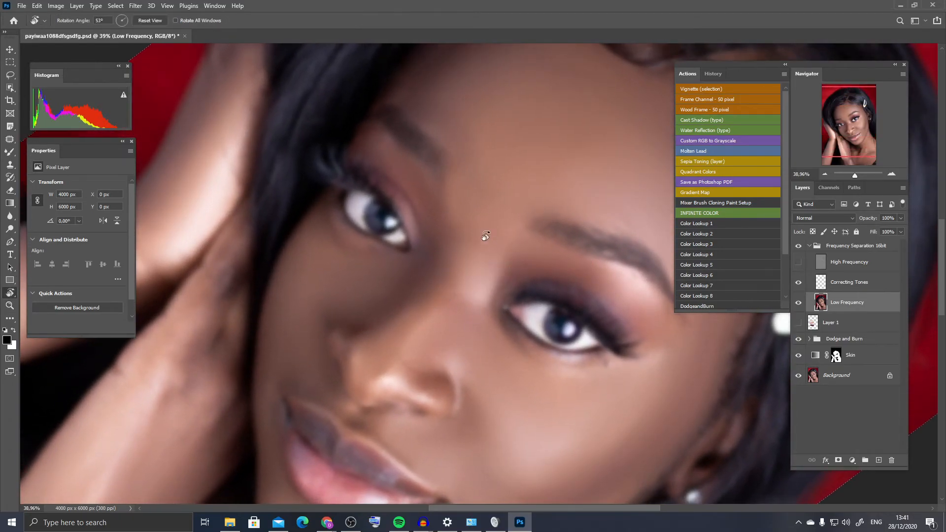
{"action": "key", "text": "b"}
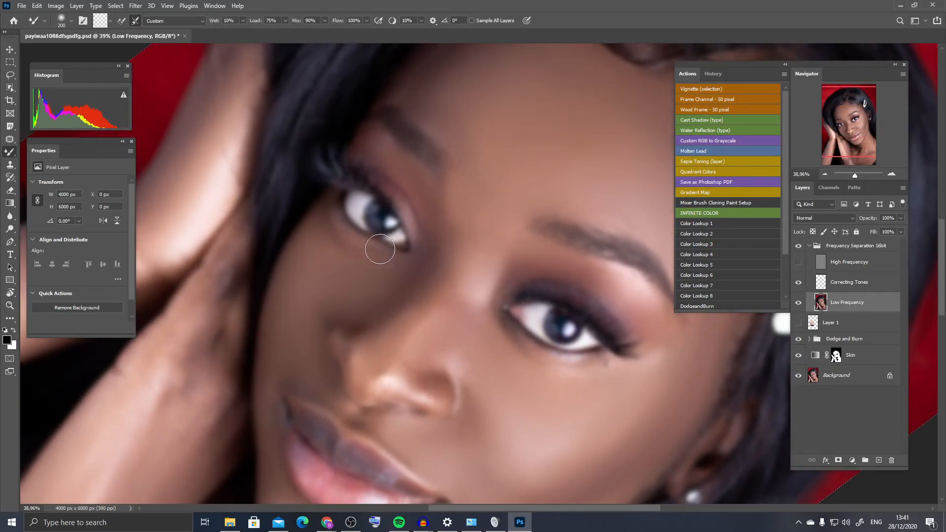
{"action": "key", "text": "z"}
{"action": "left_click_drag", "start_coordinate": [386, 243], "coordinate": [354, 252]}
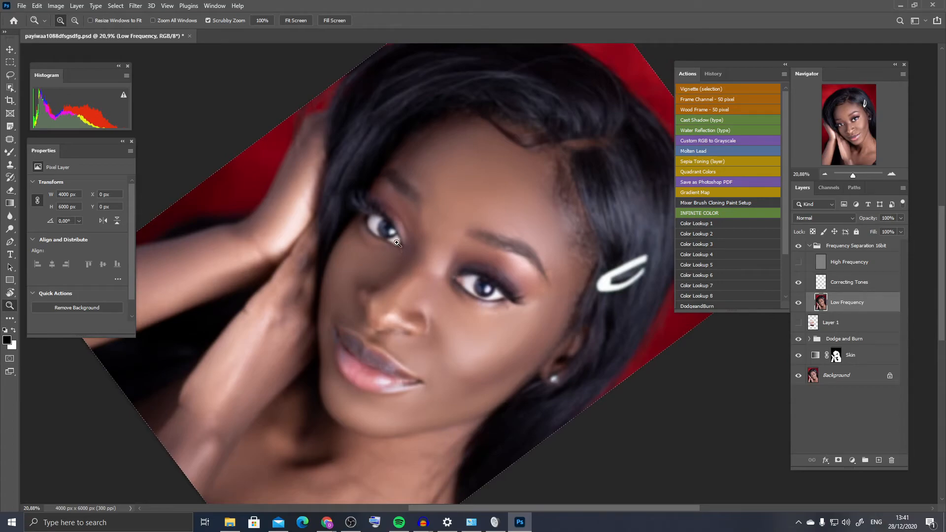
{"action": "key", "text": "b"}
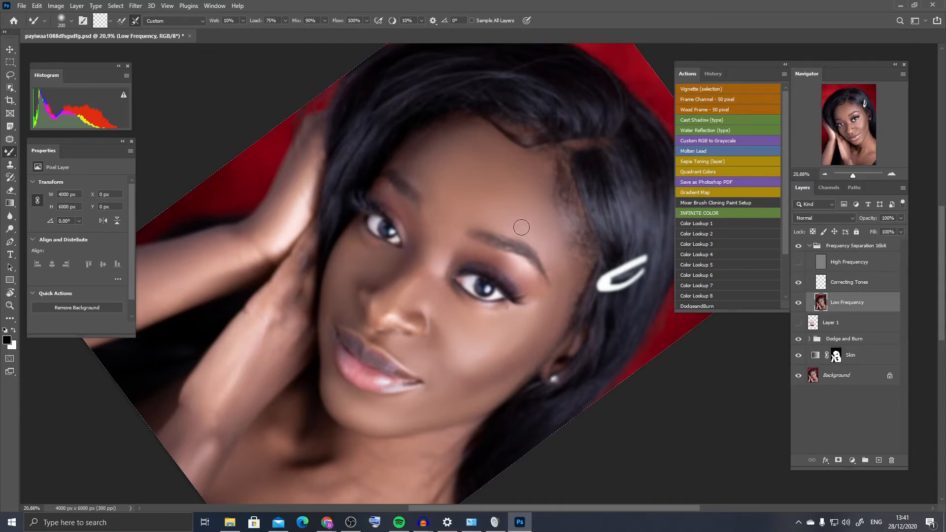
{"action": "key", "text": "r"}
{"action": "left_click", "coordinate": [153, 21]}
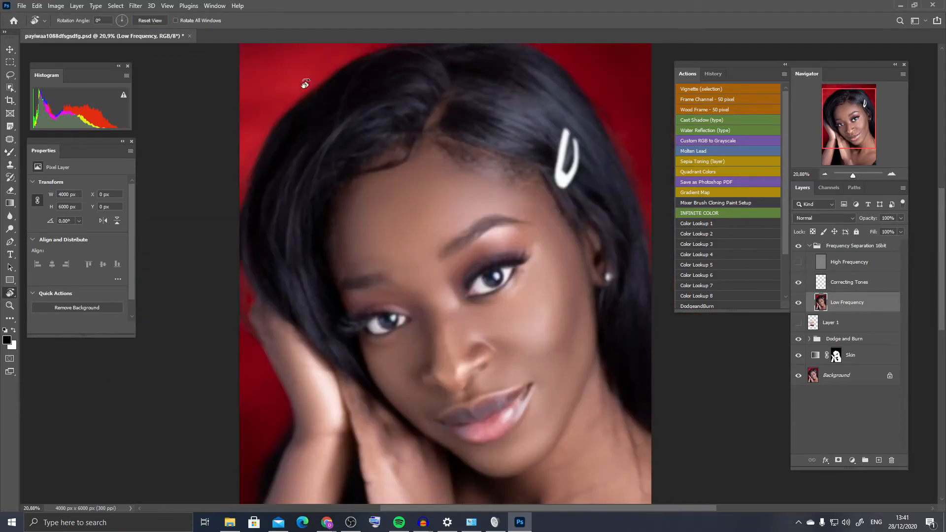
{"action": "key", "text": "z"}
{"action": "left_click_drag", "start_coordinate": [439, 282], "coordinate": [412, 278]}
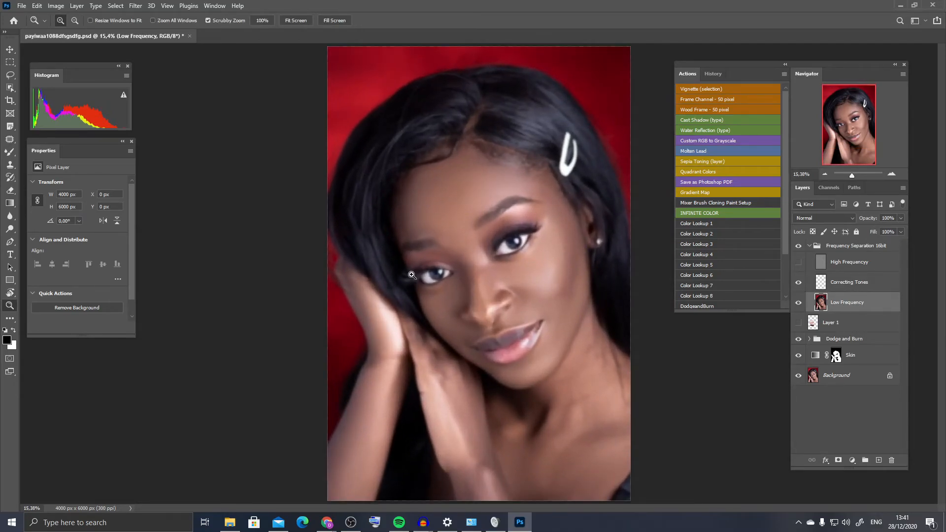
Show the High Frequency layer and compare the enlarged face with and without the Frequency Separation 16bit group
{"action": "left_click", "coordinate": [798, 267]}
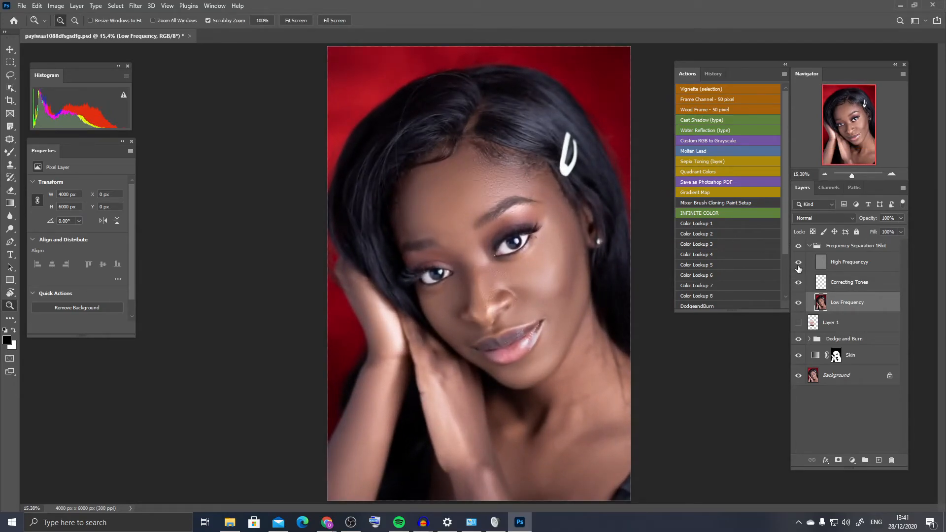
{"action": "left_click_drag", "start_coordinate": [482, 294], "coordinate": [404, 287]}
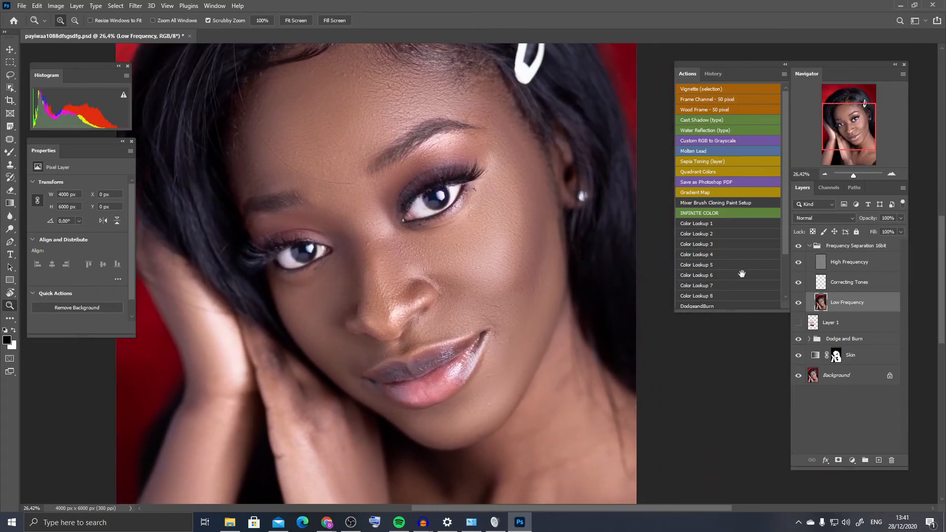
{"action": "left_click", "coordinate": [798, 246]}
{"action": "left_click", "coordinate": [798, 246]}
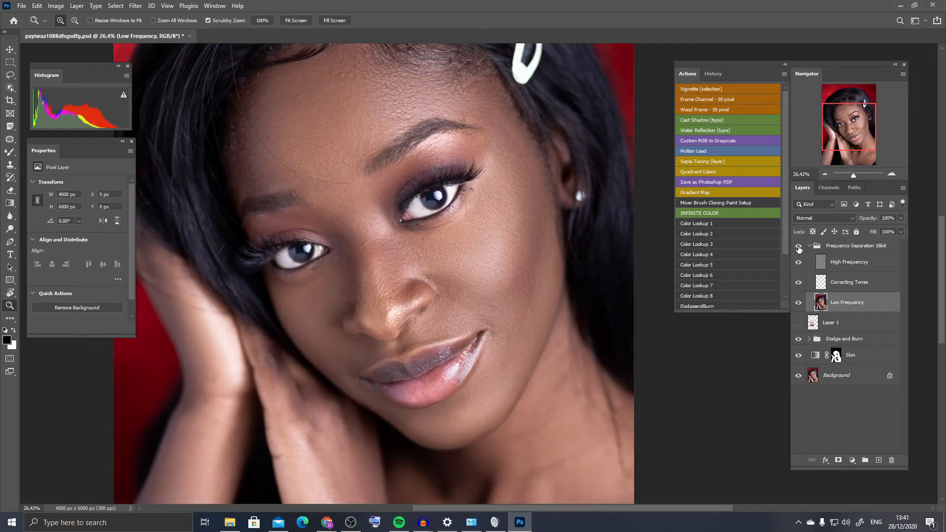
{"action": "left_click", "coordinate": [798, 246]}
{"action": "left_click", "coordinate": [798, 246]}
Select the High Frequency layer and clone clean skin texture over the upper part of the stray hair on the forehead
{"action": "left_click", "coordinate": [847, 267]}
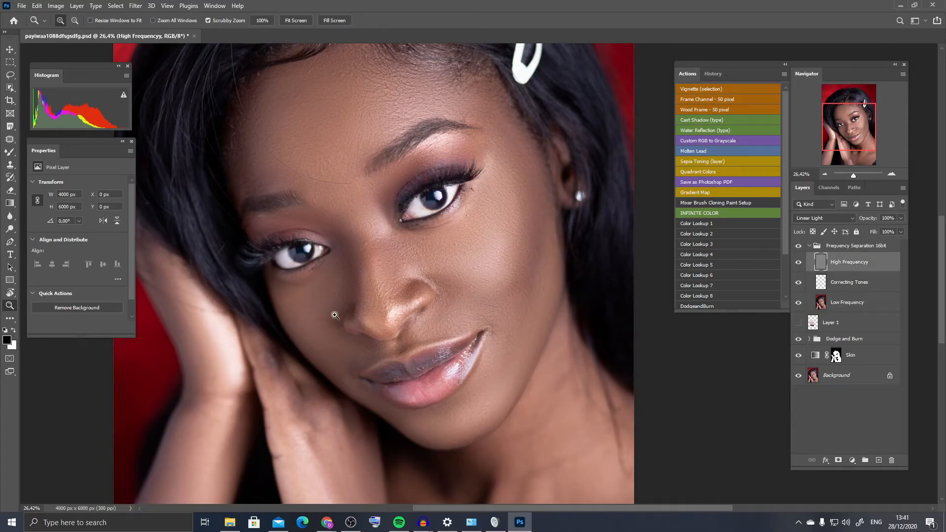
{"action": "left_click_drag", "start_coordinate": [344, 186], "coordinate": [473, 328]}
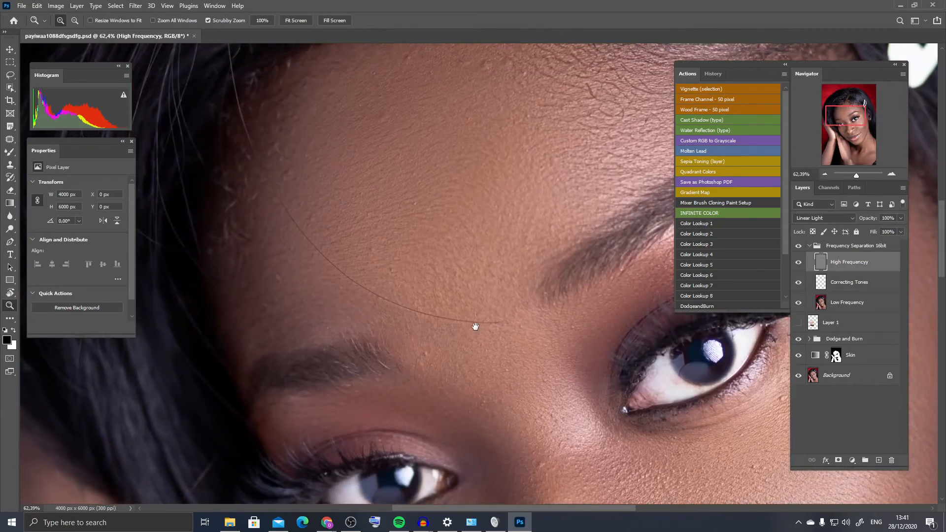
{"action": "left_click_drag", "start_coordinate": [348, 237], "coordinate": [380, 237]}
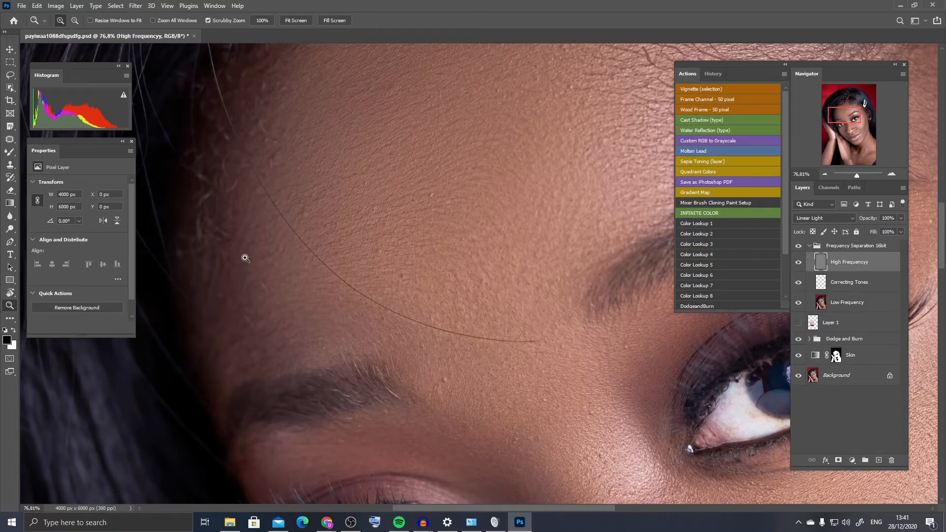
{"action": "key", "text": "s"}
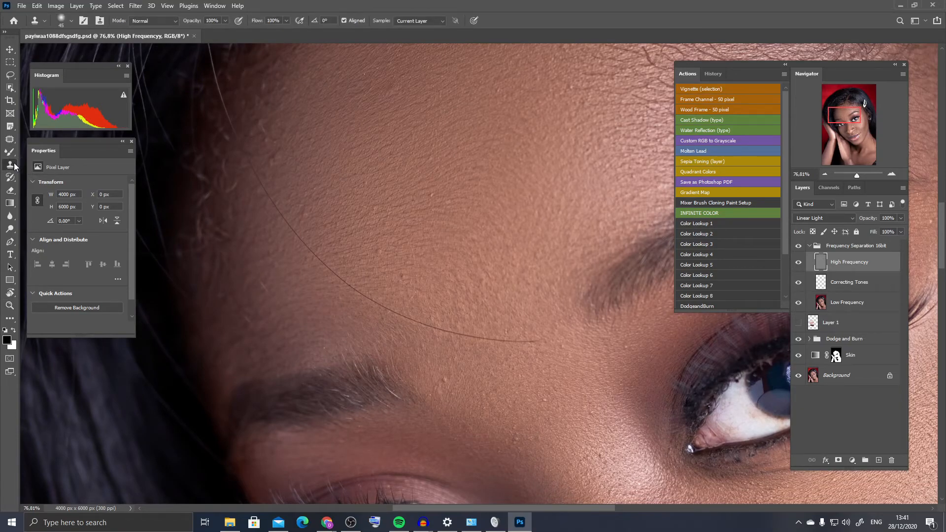
{"action": "key", "text": "alt"}
{"action": "left_click", "coordinate": [283, 171], "text": "alt"}
{"action": "left_click_drag", "start_coordinate": [254, 170], "coordinate": [288, 228]}
Rotate the canvas to about 57° and clone forehead skin texture along the remaining length of the stray hair
{"action": "key", "text": "r"}
{"action": "mouse_move", "coordinate": [326, 177]}
{"action": "left_mouse_down"}
{"action": "mouse_move", "coordinate": [429, 204]}
{"action": "mouse_move", "coordinate": [456, 224]}
{"action": "mouse_move", "coordinate": [485, 200]}
{"action": "mouse_move", "coordinate": [475, 186]}
{"action": "left_mouse_up"}
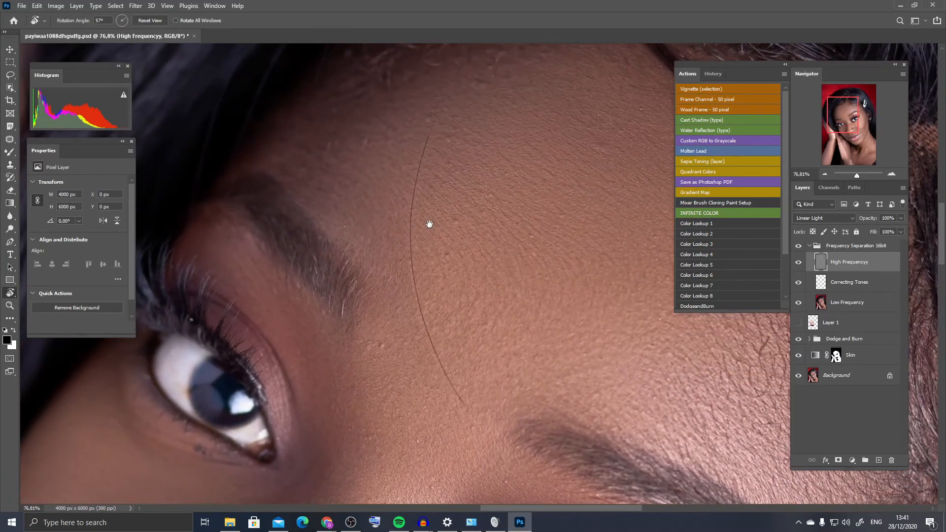
{"action": "key", "text": "s"}
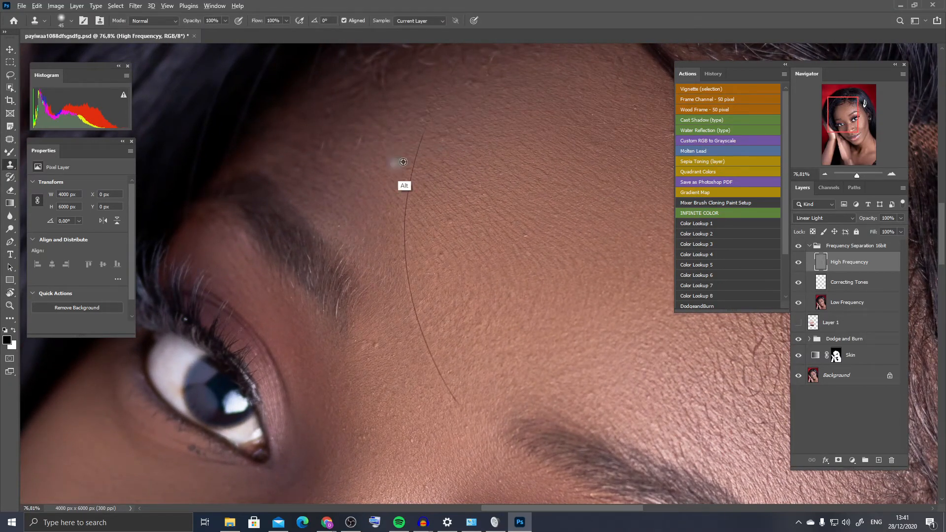
{"action": "left_click", "coordinate": [443, 140], "text": "alt"}
{"action": "mouse_move", "coordinate": [423, 125]}
{"action": "left_mouse_down"}
{"action": "mouse_move", "coordinate": [405, 191]}
{"action": "mouse_move", "coordinate": [404, 248]}
{"action": "mouse_move", "coordinate": [407, 237]}
{"action": "mouse_move", "coordinate": [429, 354]}
{"action": "mouse_move", "coordinate": [456, 398]}
{"action": "left_mouse_up"}
{"action": "left_click", "coordinate": [443, 197], "text": "alt"}
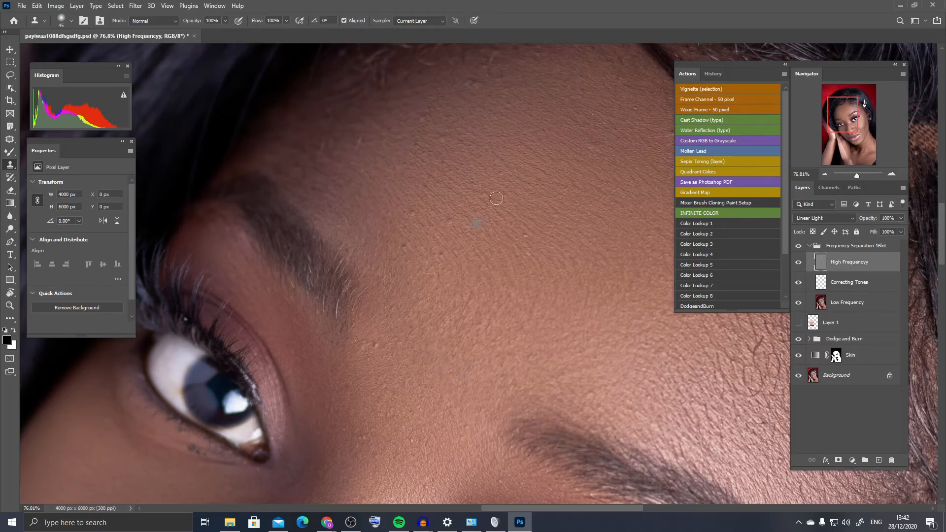
Clone clean skin texture over the small blemishes on the chin below the lips, with the Clone Stamp enlarged to 90 px
{"action": "key", "text": "z"}
{"action": "mouse_move", "coordinate": [488, 184]}
{"action": "left_mouse_down"}
{"action": "mouse_move", "coordinate": [393, 177]}
{"action": "mouse_move", "coordinate": [408, 176]}
{"action": "left_mouse_up"}
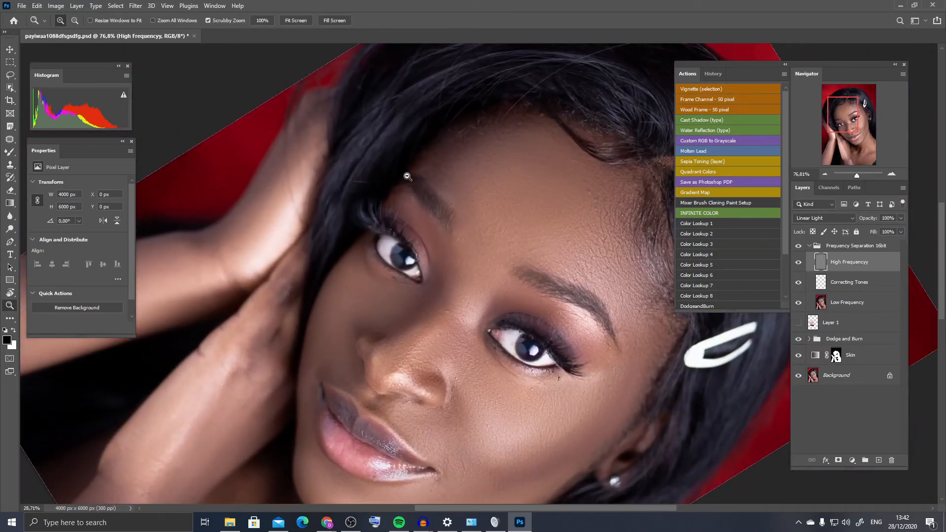
{"action": "left_click_drag", "start_coordinate": [593, 167], "coordinate": [577, 61]}
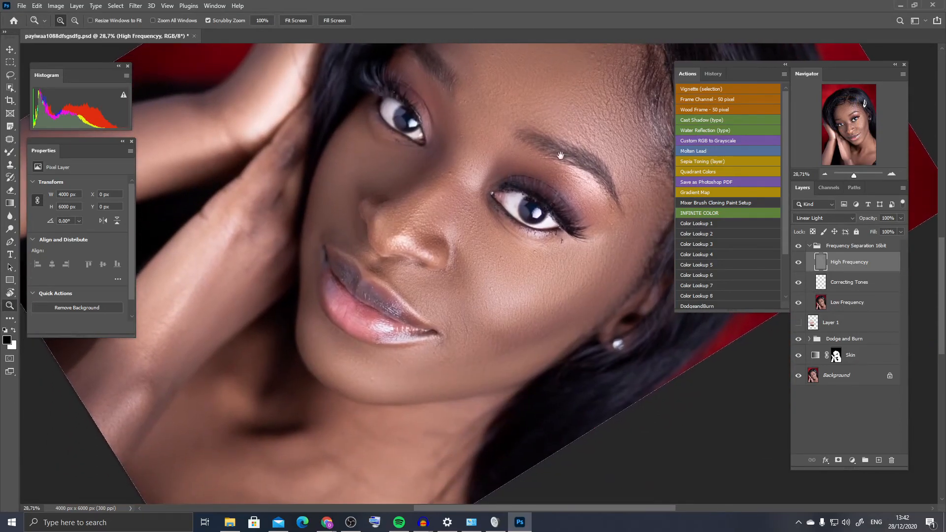
{"action": "left_click_drag", "start_coordinate": [407, 376], "coordinate": [460, 365]}
{"action": "left_click_drag", "start_coordinate": [378, 344], "coordinate": [431, 280]}
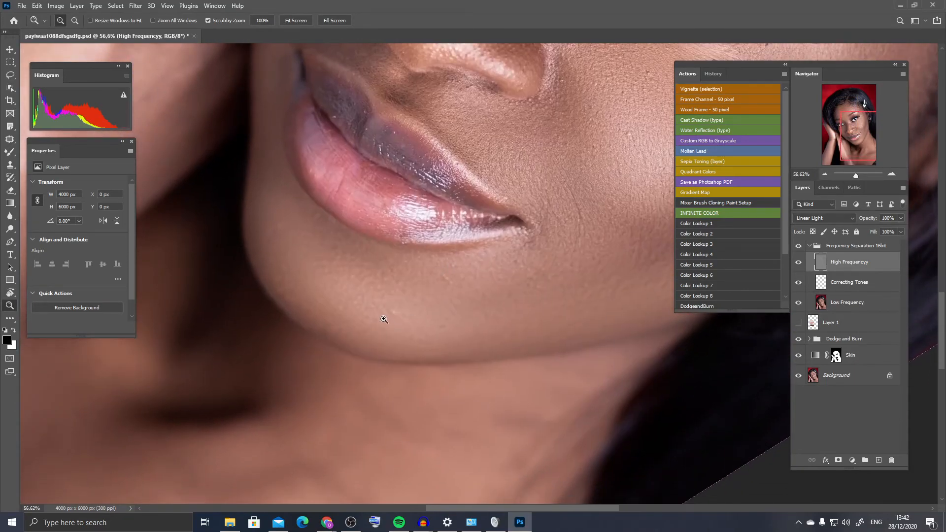
{"action": "key", "text": "s"}
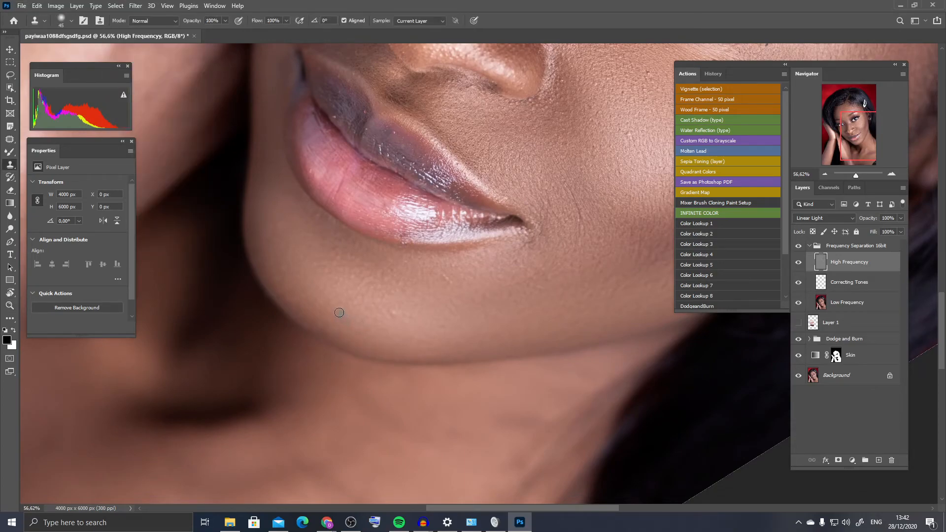
{"action": "key", "text": "z"}
{"action": "key", "text": "b"}
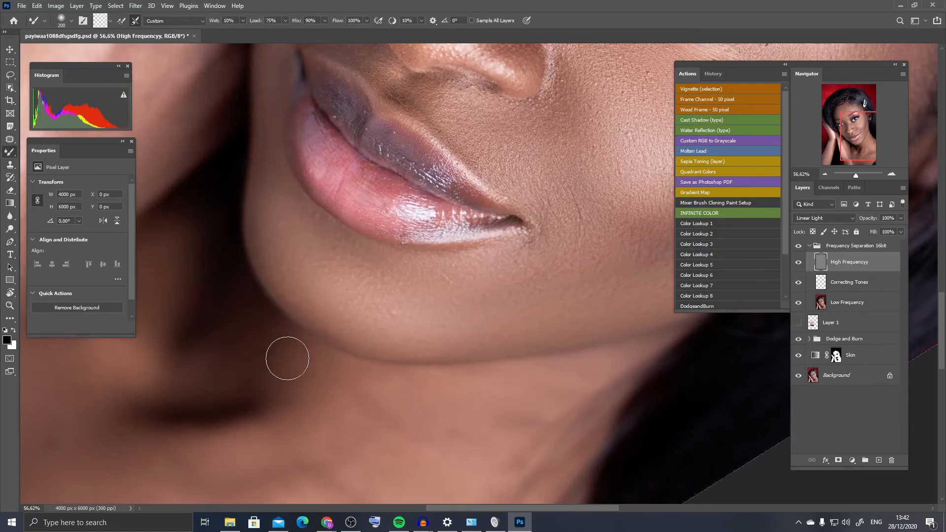
{"action": "key", "text": "s"}
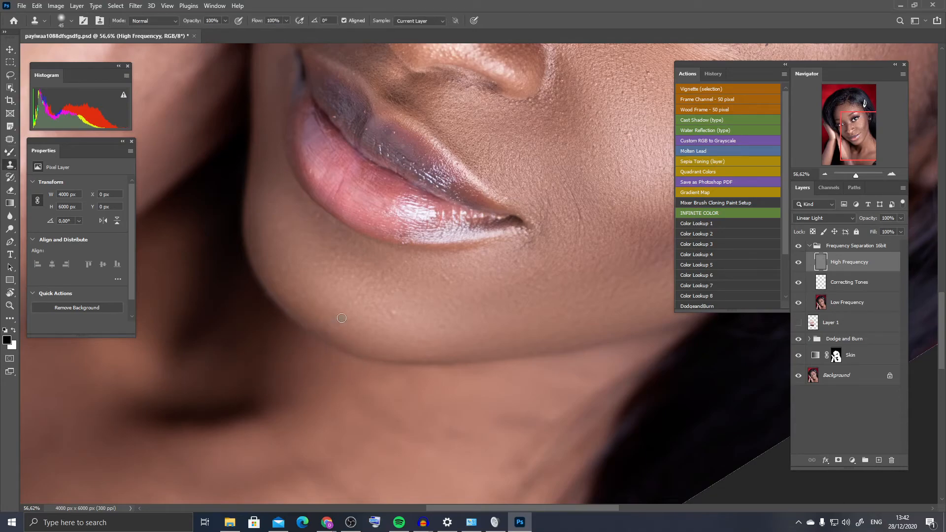
{"action": "key", "text": "bracketright"}
{"action": "key", "text": "bracketright"}
{"action": "key", "text": "bracketright"}
{"action": "key", "text": "bracketright"}
{"action": "left_click", "coordinate": [356, 305], "text": "alt"}
{"action": "left_click_drag", "start_coordinate": [396, 308], "coordinate": [394, 316]}
Clone clean skin texture over a spot on the nose with a smaller Clone Stamp, and restore the upright full-image view
{"action": "mouse_move", "coordinate": [473, 271]}
{"action": "left_mouse_down"}
{"action": "mouse_move", "coordinate": [407, 340]}
{"action": "mouse_move", "coordinate": [344, 281]}
{"action": "left_mouse_up"}
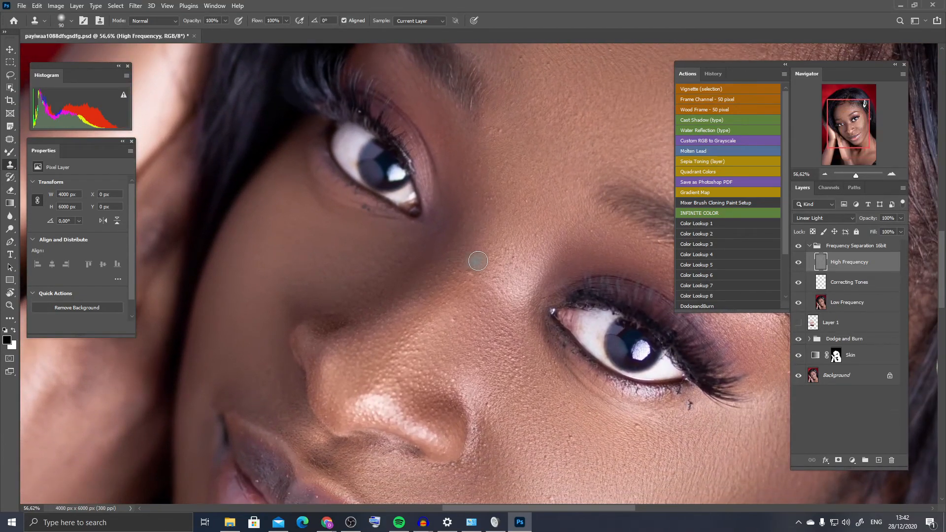
{"action": "key", "text": "bracketleft"}
{"action": "key", "text": "bracketleft"}
{"action": "key", "text": "bracketleft"}
{"action": "key", "text": "alt"}
{"action": "left_click", "coordinate": [450, 358], "text": "alt"}
{"action": "left_click", "coordinate": [454, 325]}
{"action": "key", "text": "r"}
{"action": "left_click", "coordinate": [145, 21]}
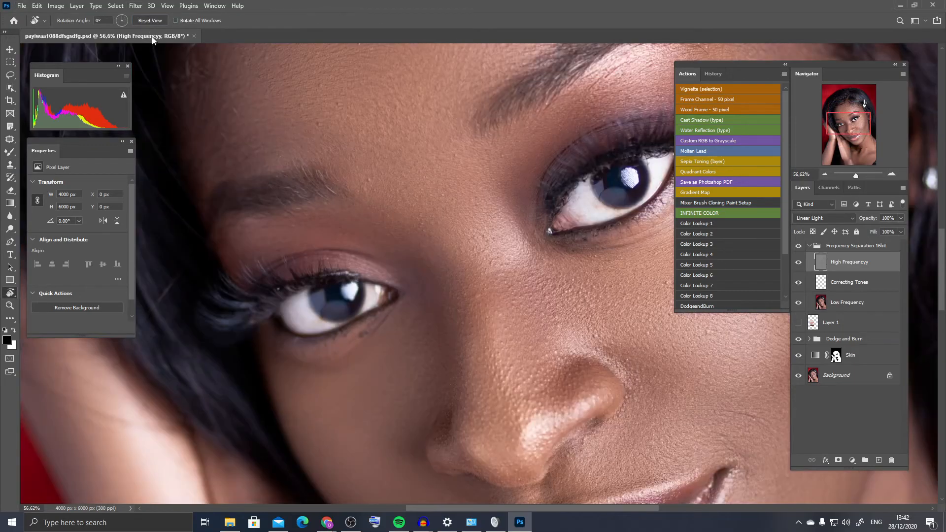
{"action": "key", "text": "ctrl+0"}
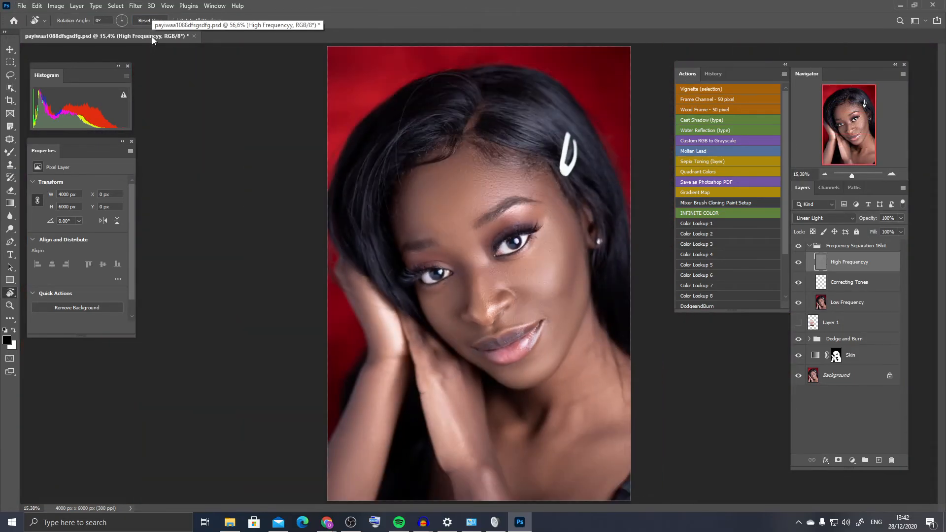
Crop the portrait to a 4:5 ratio of about 3649 × 4561 px, framed tightly around the face and hands
{"action": "key", "text": "c"}
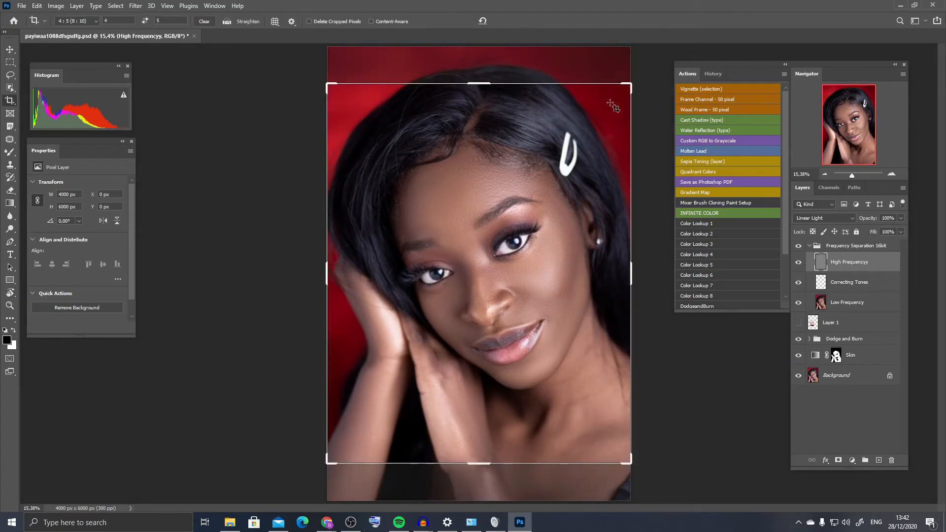
{"action": "left_click_drag", "start_coordinate": [633, 86], "coordinate": [613, 109]}
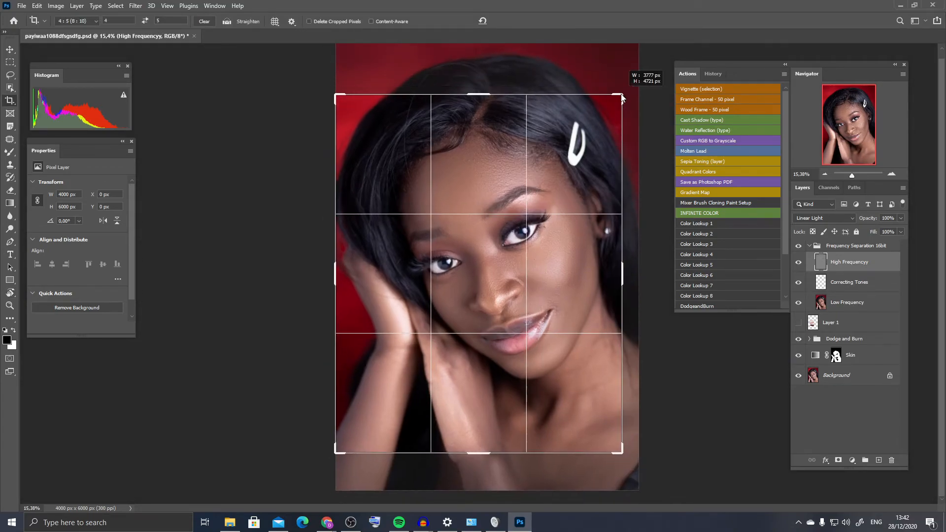
{"action": "left_click_drag", "start_coordinate": [339, 450], "coordinate": [371, 435]}
{"action": "left_click_drag", "start_coordinate": [410, 399], "coordinate": [420, 411]}
{"action": "left_click_drag", "start_coordinate": [613, 440], "coordinate": [629, 435]}
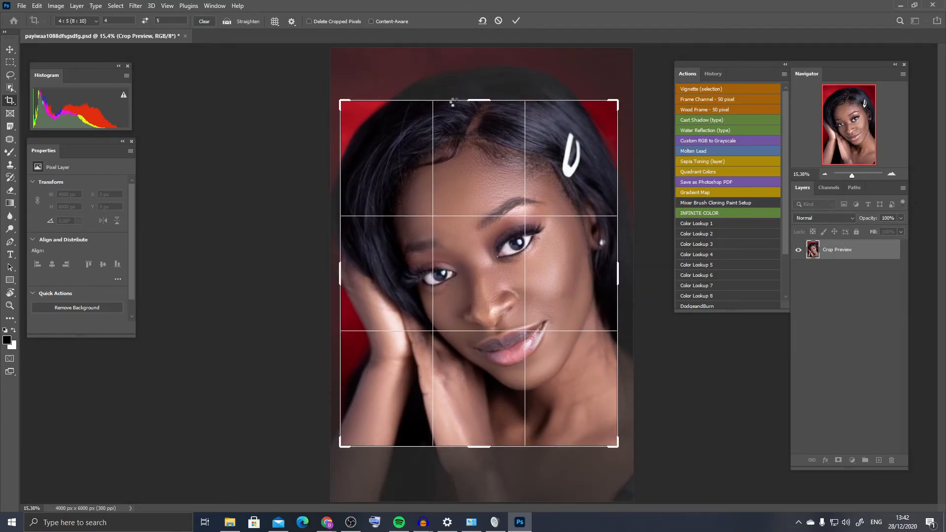
{"action": "key", "text": "Return"}
{"action": "key", "text": "ctrl+0"}
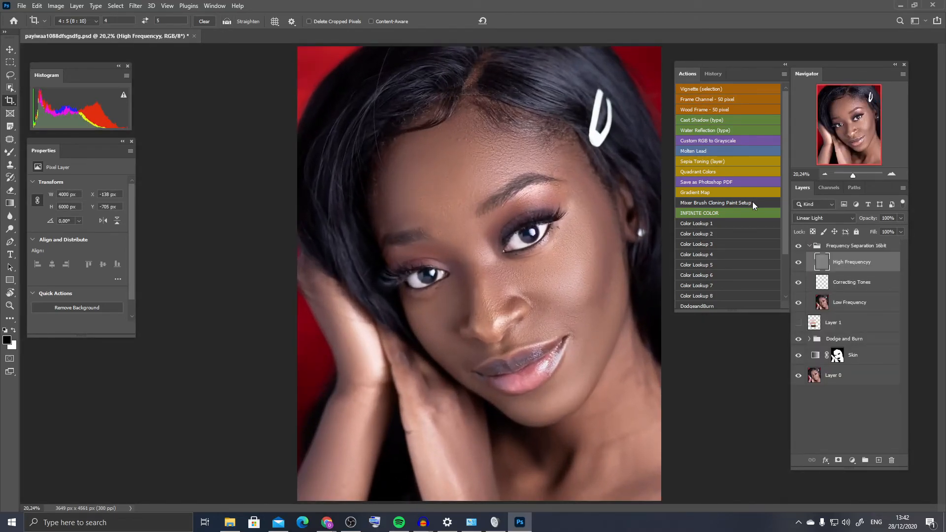
Collapse the Frequency Separation 16bit group and compare the original Layer 0 with the Skin, Dodge and Burn, and Frequency Separation edits re-enabled one by one
{"action": "left_click", "coordinate": [810, 245]}
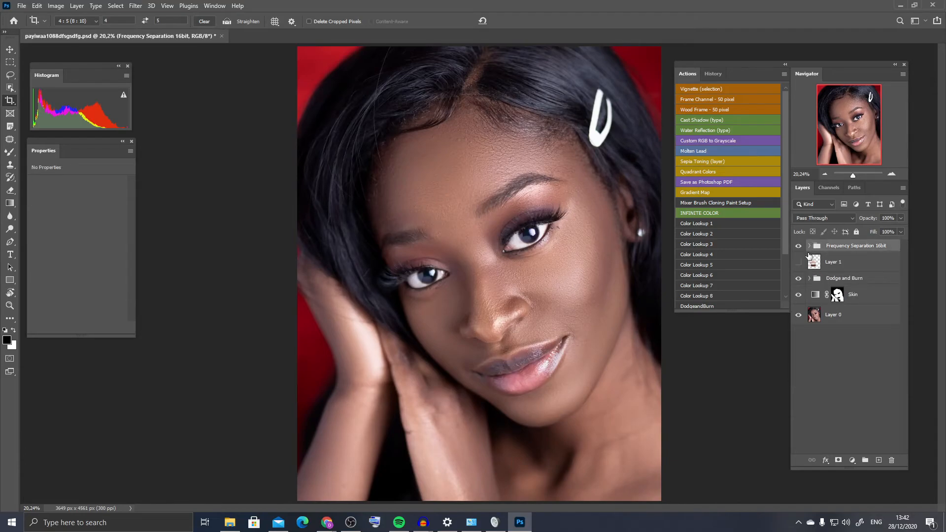
{"action": "left_click", "coordinate": [798, 316], "text": "alt"}
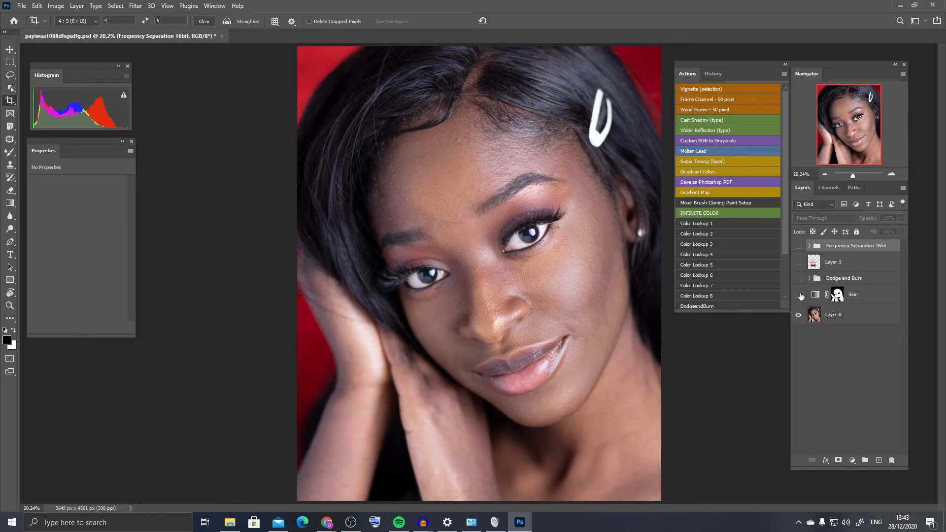
{"action": "left_click", "coordinate": [799, 295]}
{"action": "left_click", "coordinate": [798, 278]}
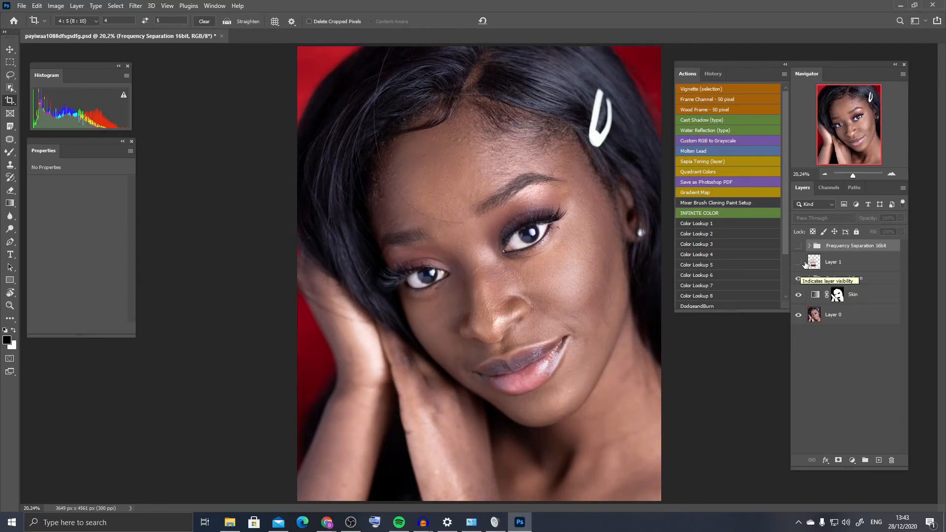
{"action": "left_click", "coordinate": [798, 246]}
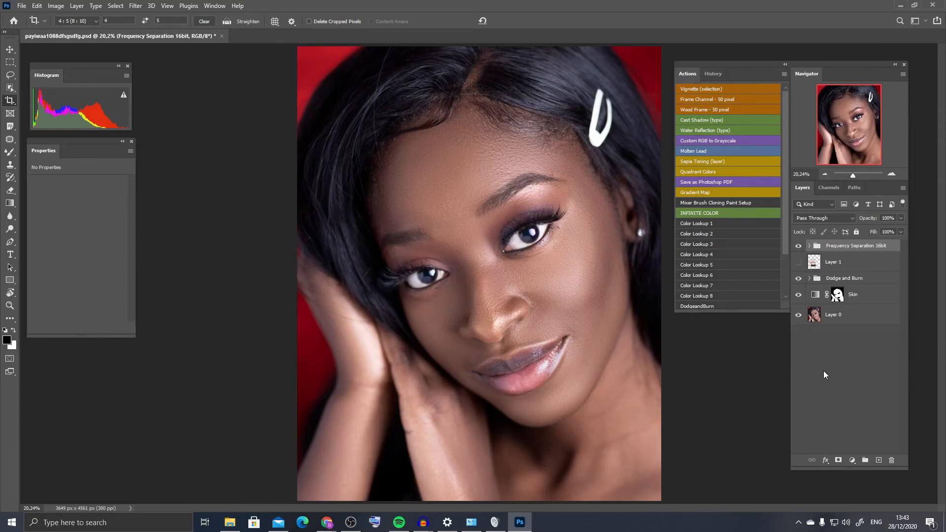
Add a Levels adjustment above the Frequency Separation 16bit group with the black input at 5 and the white input at 232
{"action": "left_click", "coordinate": [852, 460]}
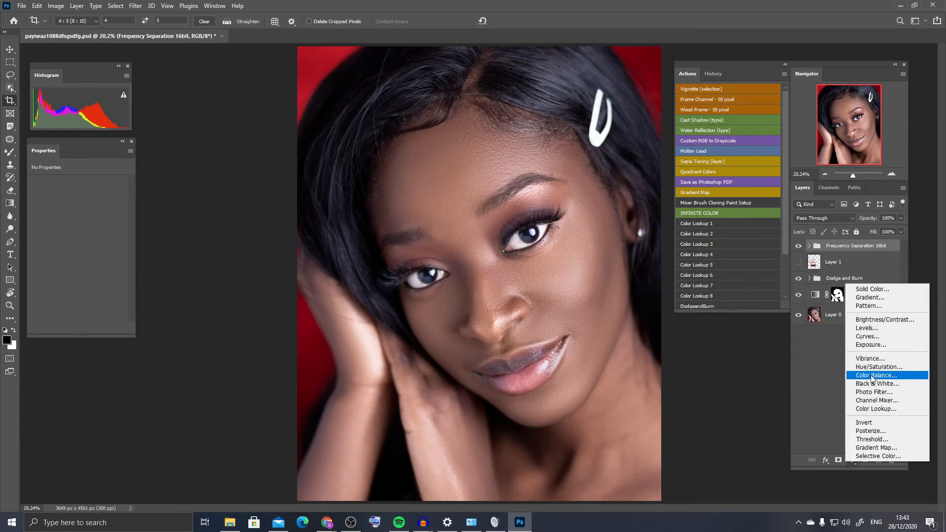
{"action": "left_click", "coordinate": [867, 328]}
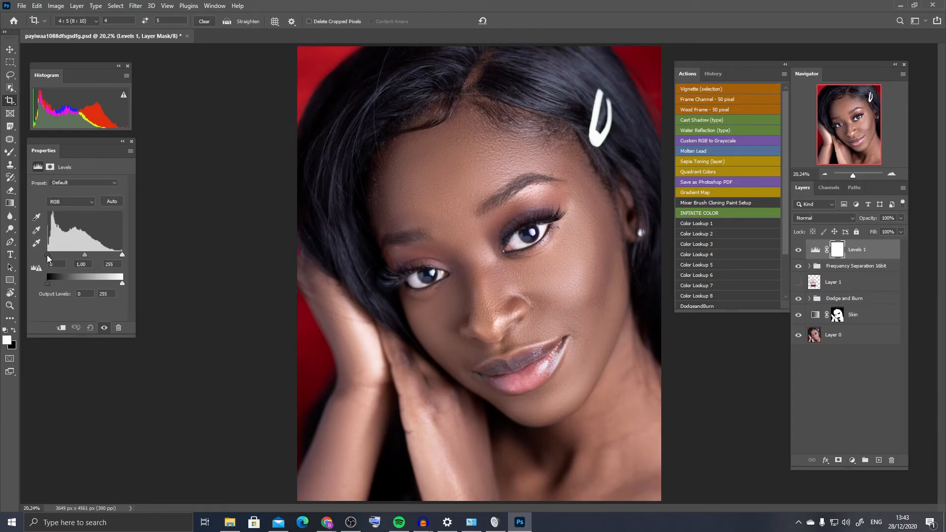
{"action": "left_click_drag", "start_coordinate": [48, 256], "coordinate": [50, 258]}
{"action": "mouse_move", "coordinate": [122, 256]}
{"action": "left_mouse_down"}
{"action": "mouse_move", "coordinate": [105, 252]}
{"action": "mouse_move", "coordinate": [116, 253]}
{"action": "left_mouse_up"}
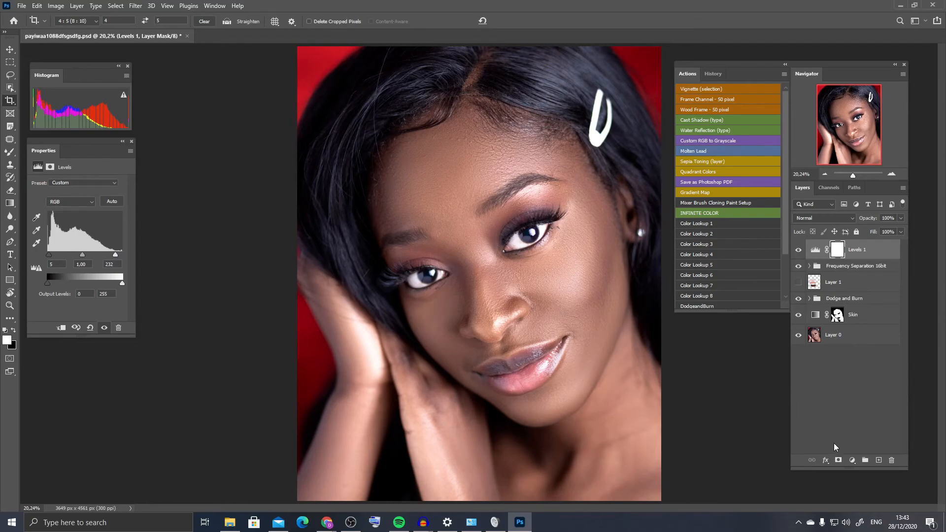
Add a Curves adjustment above Levels 1 and raise the midtones slightly with a curve point at input 126
{"action": "left_click", "coordinate": [850, 459]}
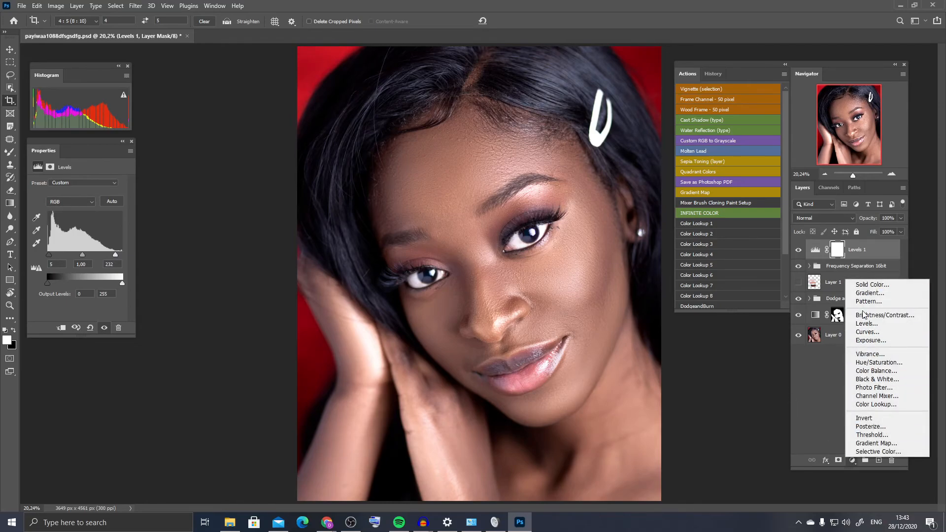
{"action": "left_click", "coordinate": [863, 333]}
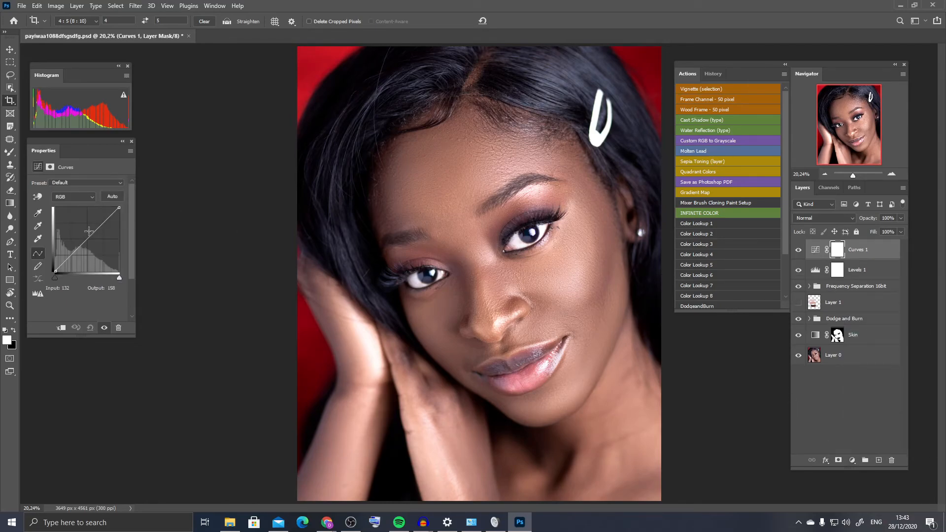
{"action": "left_click_drag", "start_coordinate": [89, 237], "coordinate": [87, 237]}
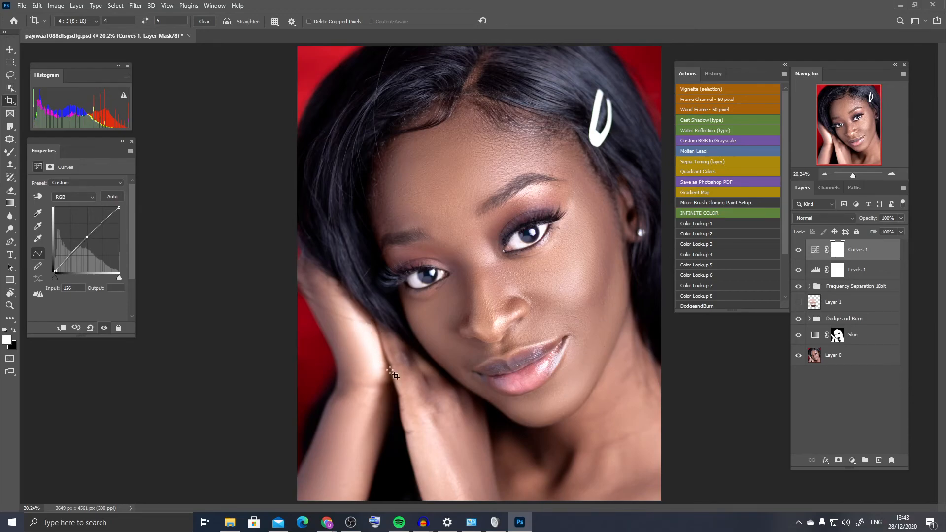
Add a second Curves adjustment on top, rename the first one "General brightness" and name the new one "Hand"
{"action": "left_click", "coordinate": [852, 459]}
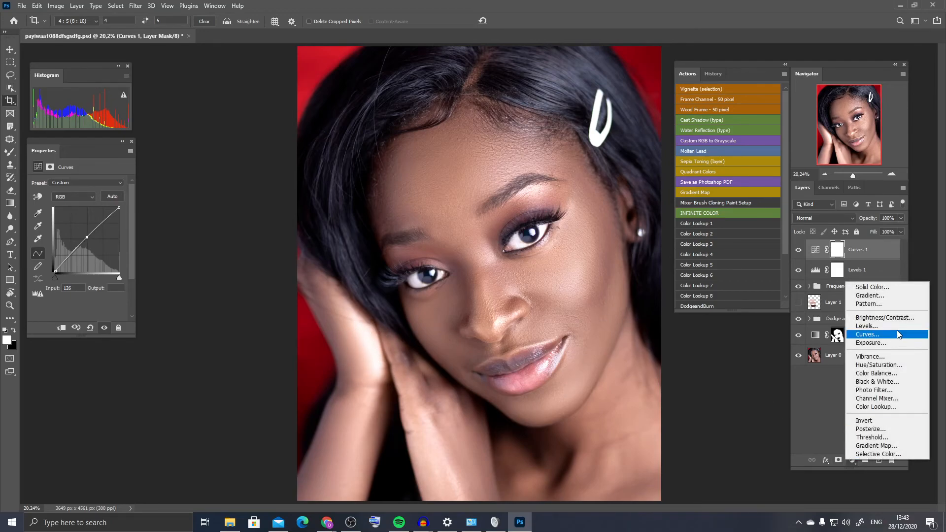
{"action": "left_click", "coordinate": [872, 335]}
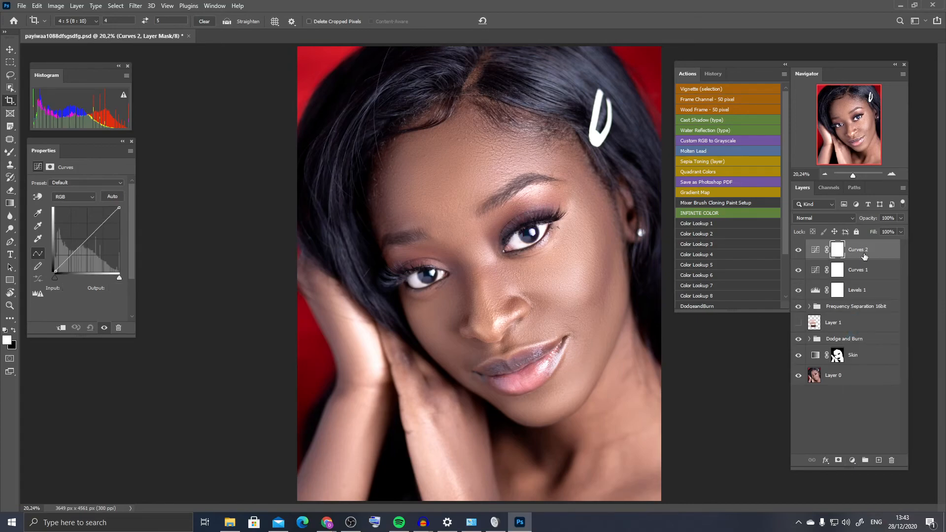
{"action": "double_click", "coordinate": [861, 273]}
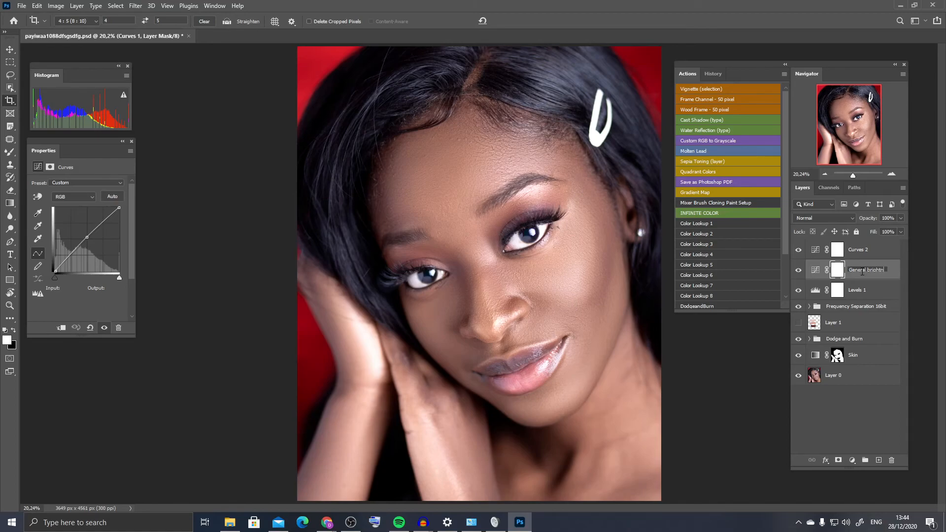
{"action": "key", "text": "Return"}
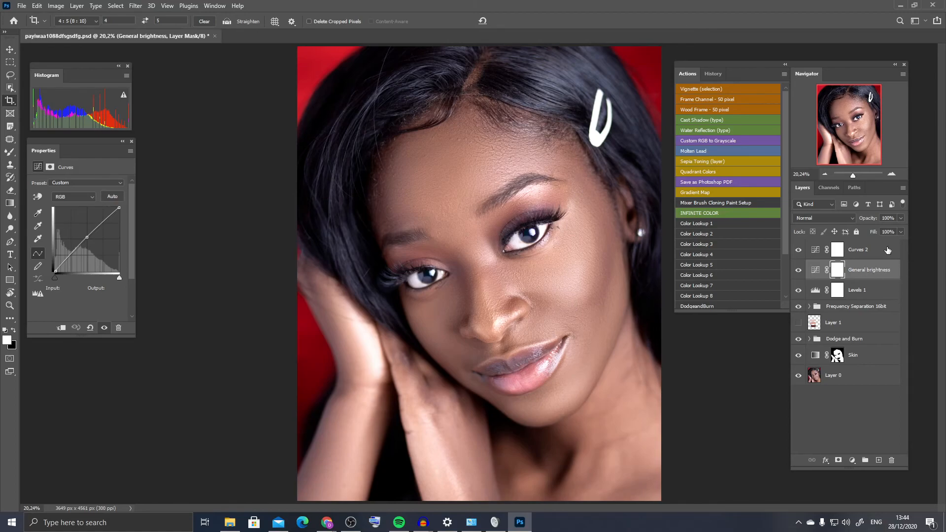
{"action": "double_click", "coordinate": [857, 250]}
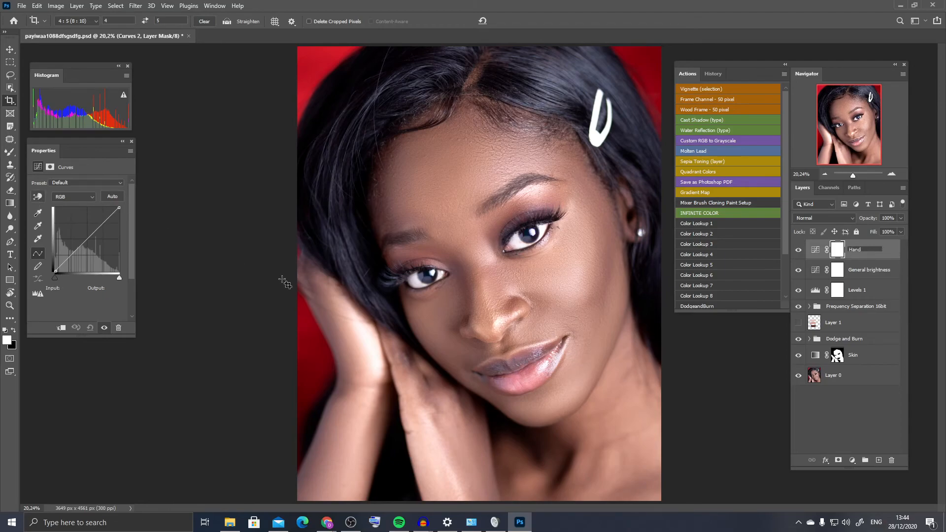
Lower the Hand curve using a bright tone sampled on the hand beside the face, and invert its layer mask to black
{"action": "left_click", "coordinate": [36, 197]}
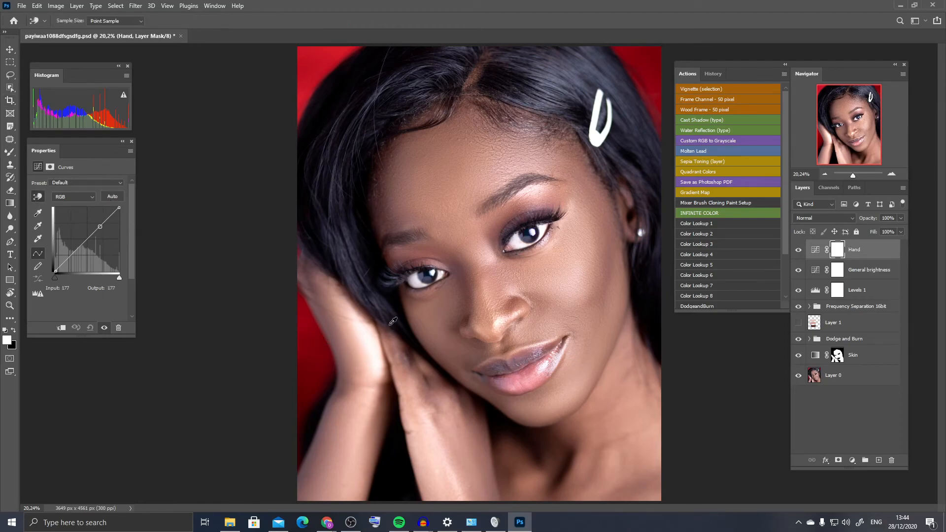
{"action": "left_click_drag", "start_coordinate": [372, 327], "coordinate": [370, 338]}
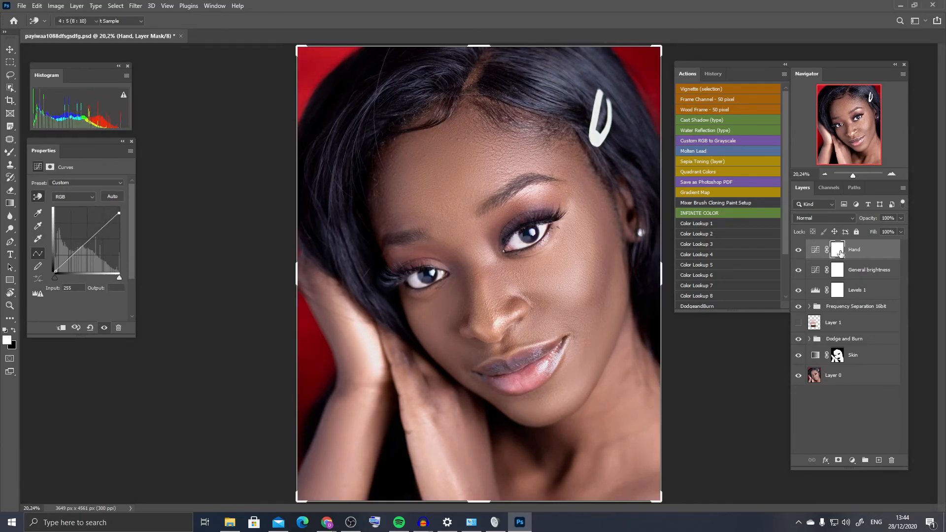
{"action": "left_click", "coordinate": [837, 250]}
{"action": "key", "text": "c"}
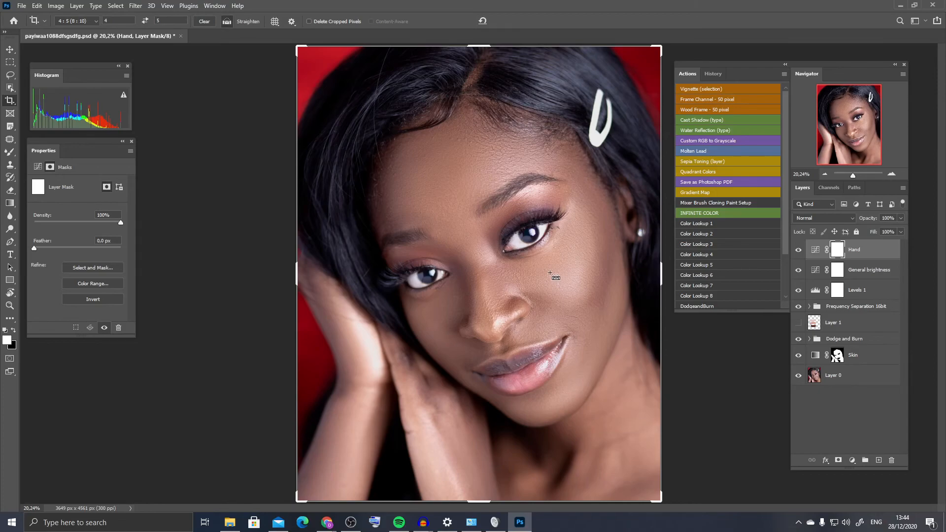
{"action": "key", "text": "ctrl+i"}
Paint white on the Hand mask over the bright hand and wrist with a soft 400 px Brush, and compare the layer on and off
{"action": "key", "text": "b"}
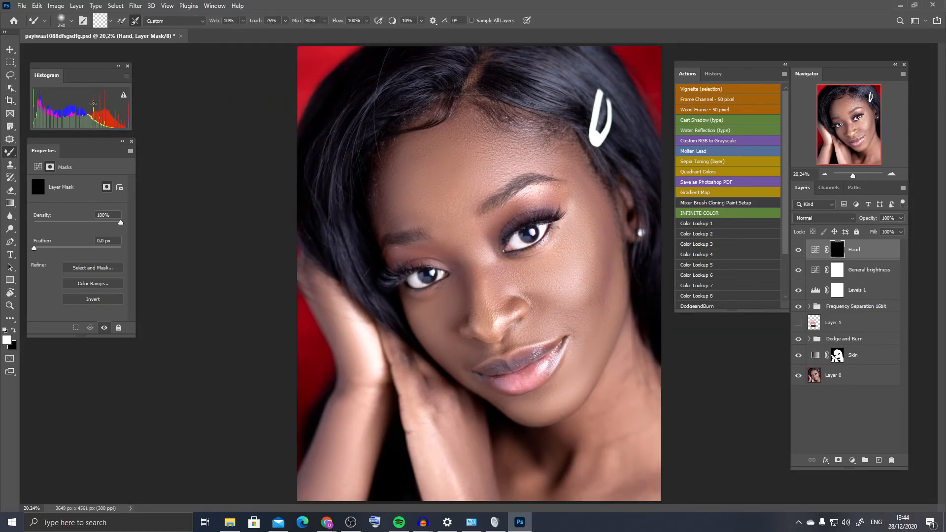
{"action": "right_click", "coordinate": [17, 157]}
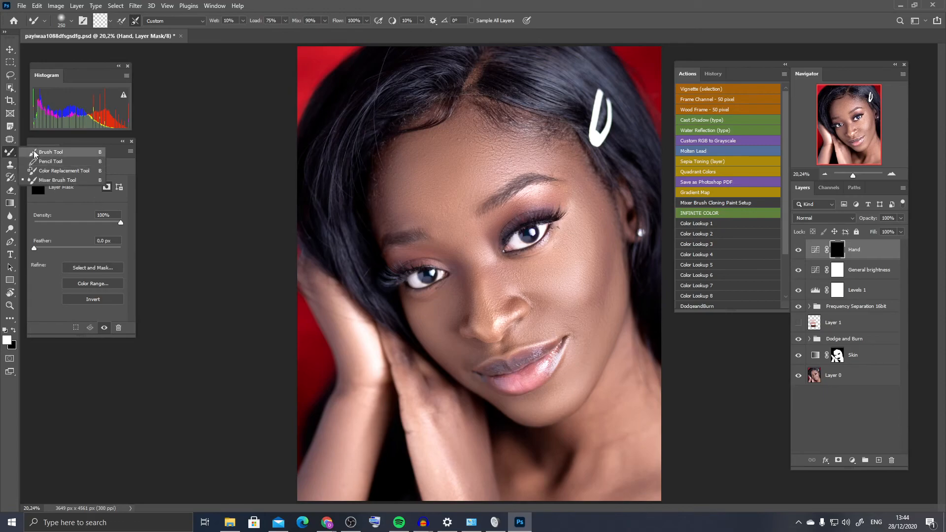
{"action": "left_click", "coordinate": [49, 152]}
{"action": "key", "text": "]"}
{"action": "key", "text": "]"}
{"action": "key", "text": "]"}
{"action": "mouse_move", "coordinate": [357, 334]}
{"action": "left_mouse_down"}
{"action": "mouse_move", "coordinate": [369, 351]}
{"action": "mouse_move", "coordinate": [368, 331]}
{"action": "mouse_move", "coordinate": [343, 306]}
{"action": "mouse_move", "coordinate": [372, 392]}
{"action": "left_mouse_up"}
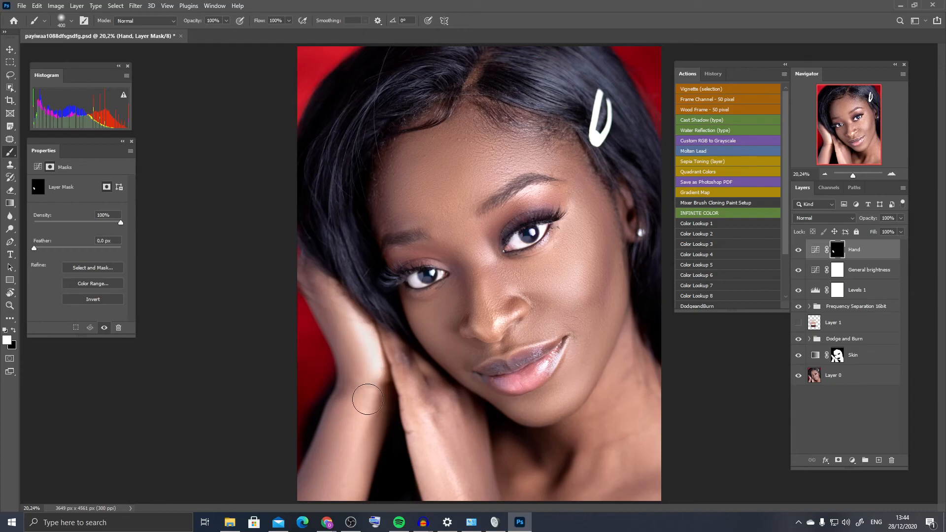
{"action": "left_click", "coordinate": [799, 252]}
{"action": "left_click", "coordinate": [799, 252]}
Add a Curves adjustment above Hand for the eyes and name it "eye"
{"action": "key", "text": "z"}
{"action": "left_click_drag", "start_coordinate": [562, 248], "coordinate": [602, 247]}
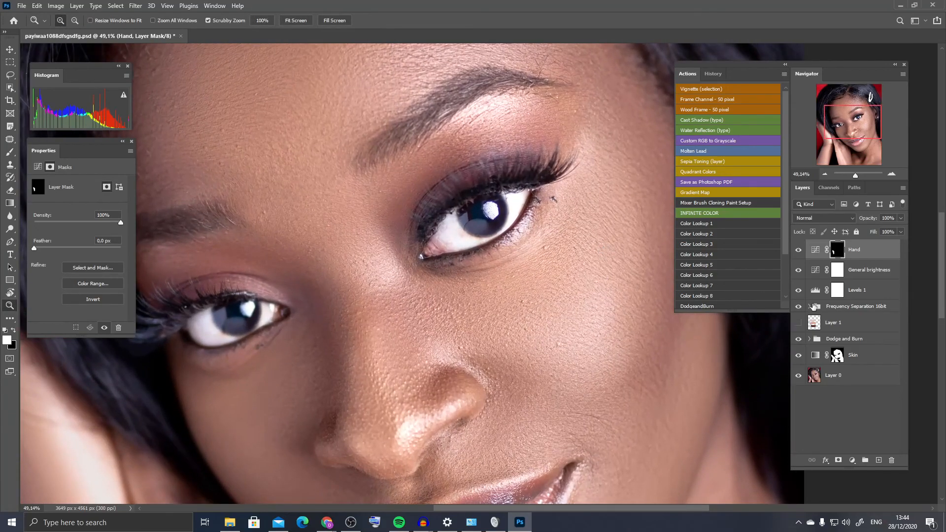
{"action": "left_click", "coordinate": [853, 460]}
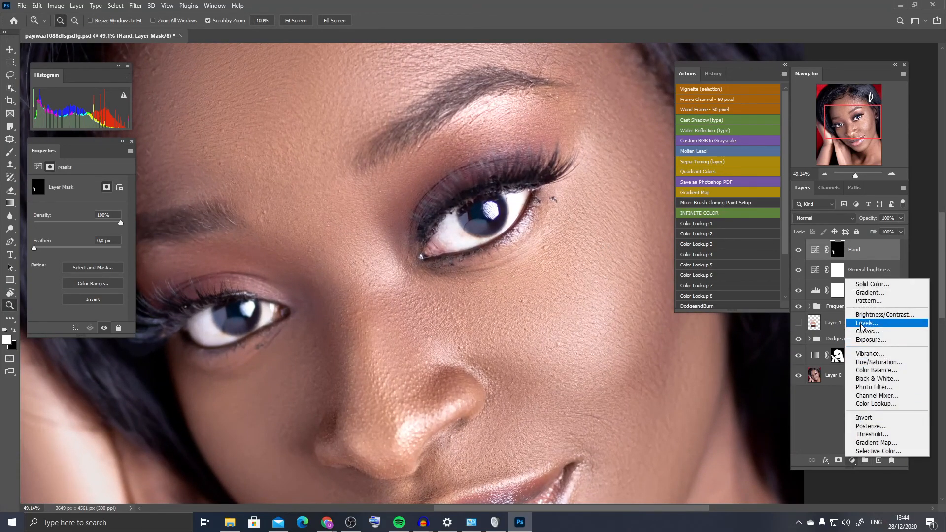
{"action": "left_click", "coordinate": [867, 329]}
{"action": "double_click", "coordinate": [864, 250]}
{"action": "type", "text": "eye"}
{"action": "key", "text": "Return"}
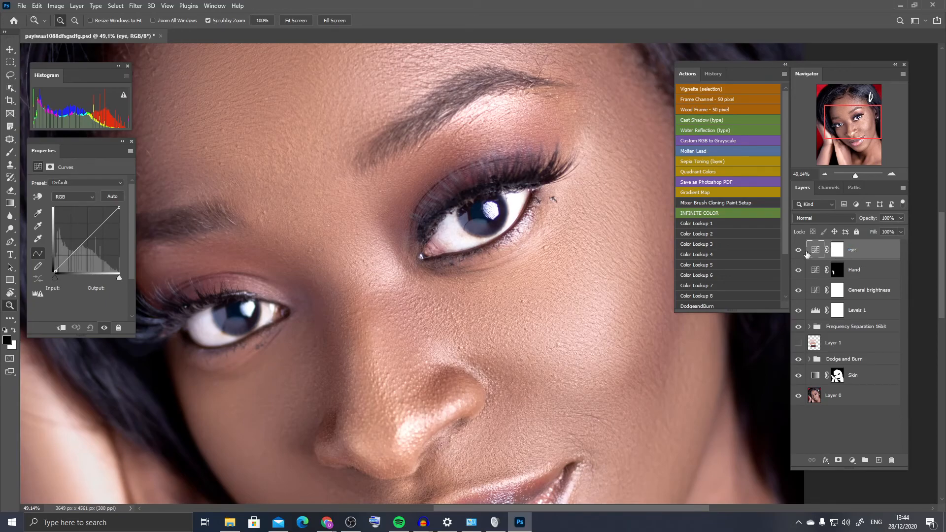
Darken the eye curve at a tone sampled from the white of the eye, around input 202, and invert its layer mask to black
{"action": "left_click", "coordinate": [37, 196]}
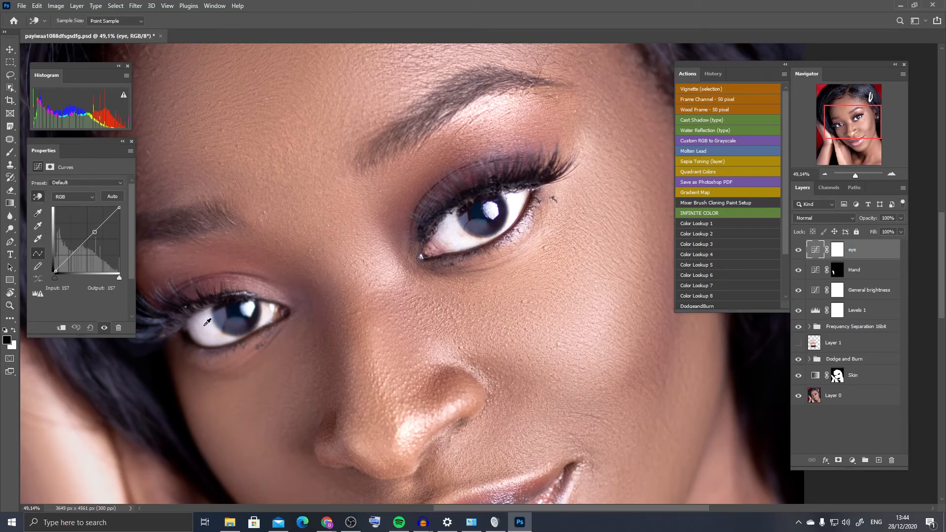
{"action": "left_click_drag", "start_coordinate": [206, 323], "coordinate": [204, 333]}
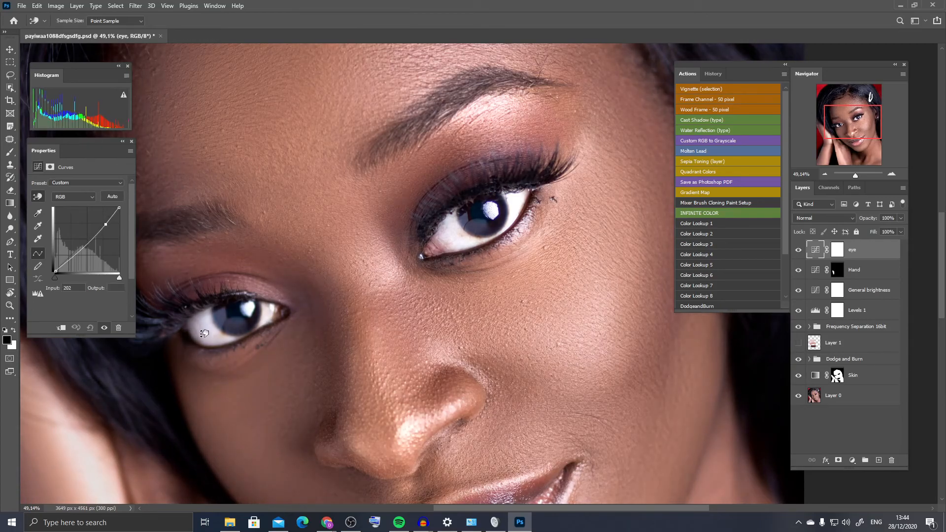
{"action": "left_click", "coordinate": [838, 249]}
{"action": "key", "text": "z"}
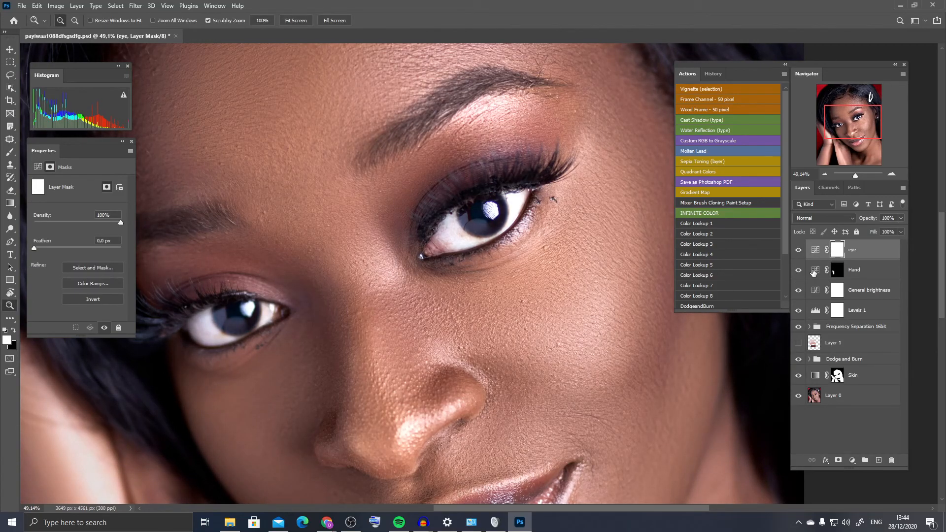
{"action": "key", "text": "ctrl+i"}
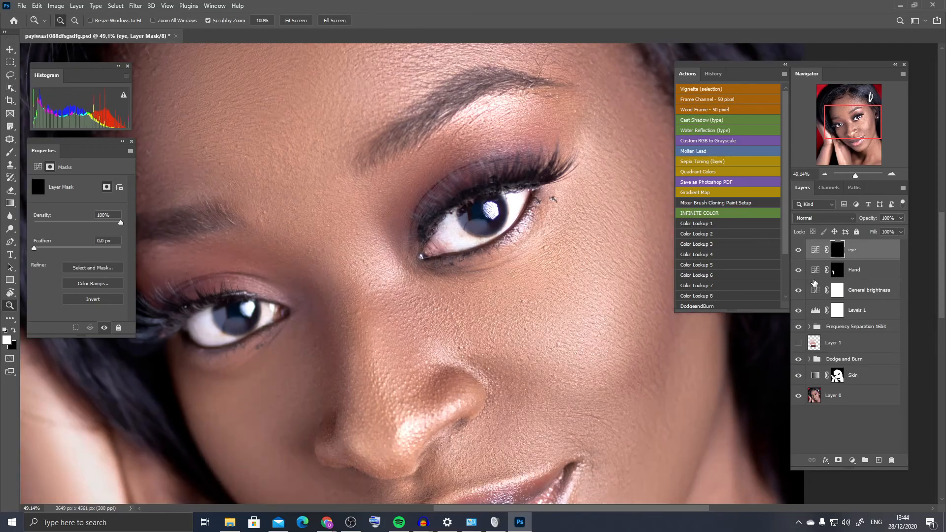
Paint white on the eye mask over the whites of both eyes with a 100 px Brush, and restore the full-image view
{"action": "key", "text": "b"}
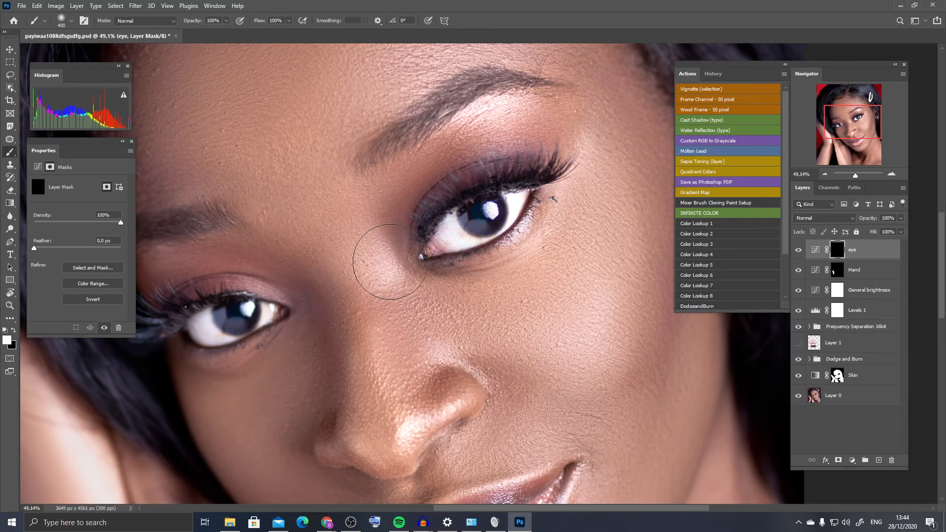
{"action": "key", "text": "bracketleft"}
{"action": "key", "text": "bracketleft"}
{"action": "key", "text": "bracketleft"}
{"action": "key", "text": "bracketleft"}
{"action": "key", "text": "bracketleft"}
{"action": "key", "text": "bracketleft"}
{"action": "key", "text": "bracketleft"}
{"action": "left_click_drag", "start_coordinate": [216, 336], "coordinate": [222, 337]}
{"action": "left_click_drag", "start_coordinate": [278, 314], "coordinate": [270, 316]}
{"action": "mouse_move", "coordinate": [440, 223]}
{"action": "left_mouse_down"}
{"action": "mouse_move", "coordinate": [443, 239]}
{"action": "mouse_move", "coordinate": [468, 236]}
{"action": "mouse_move", "coordinate": [524, 212]}
{"action": "mouse_move", "coordinate": [516, 200]}
{"action": "left_mouse_up"}
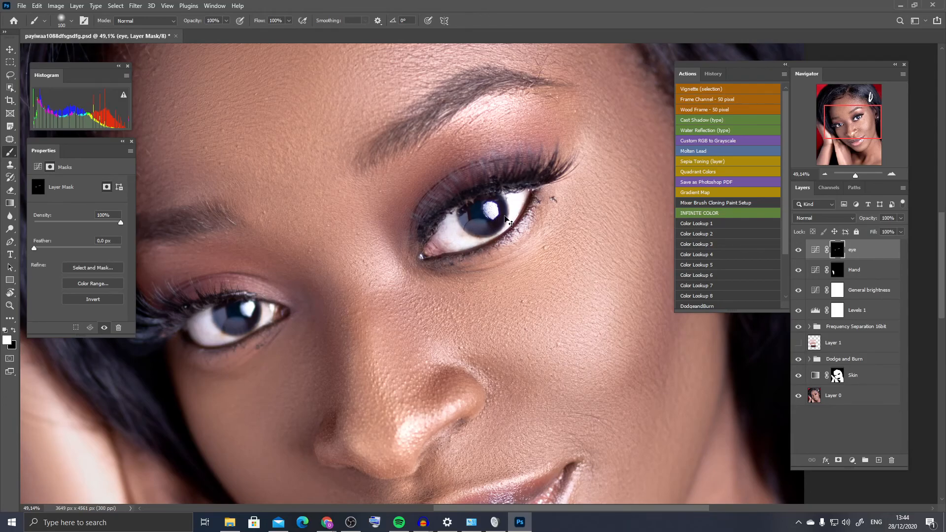
{"action": "key", "text": "ctrl+0"}
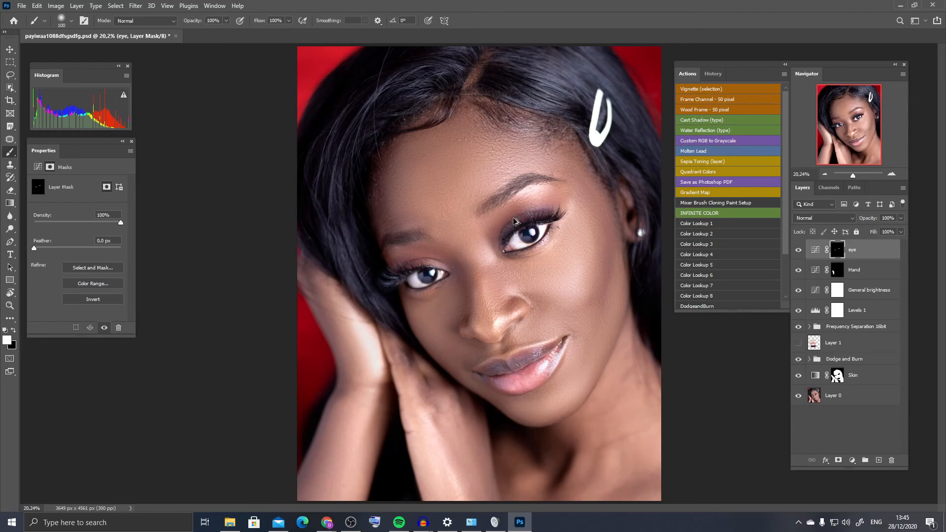
Stamp all visible layers into a new layer on top of the stack and desaturate it
{"action": "key", "text": "ctrl+alt+shift+e"}
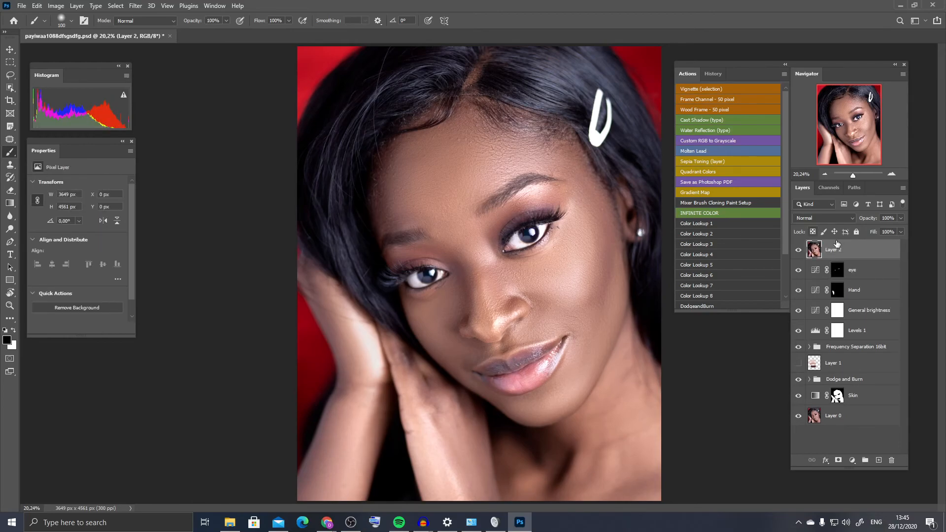
{"action": "left_click", "coordinate": [136, 6]}
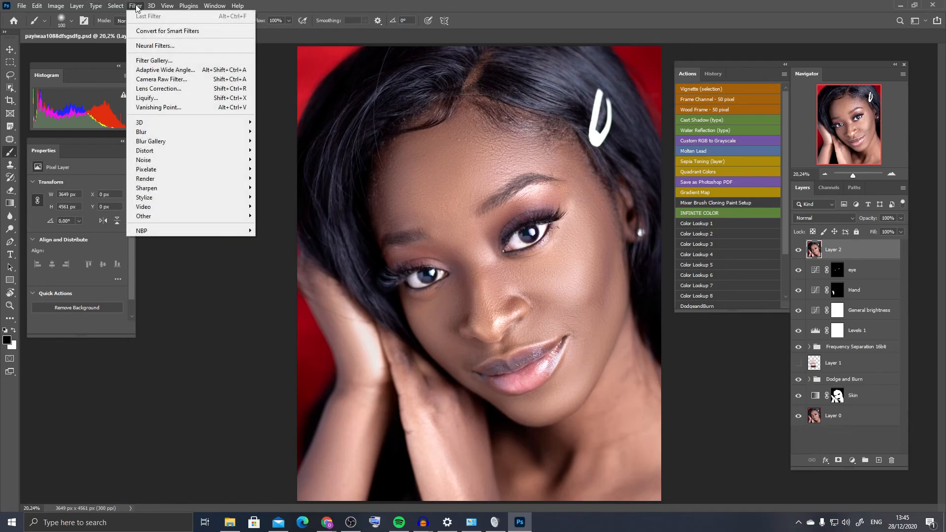
{"action": "mouse_move", "coordinate": [91, 8]}
{"action": "mouse_move", "coordinate": [58, 7]}
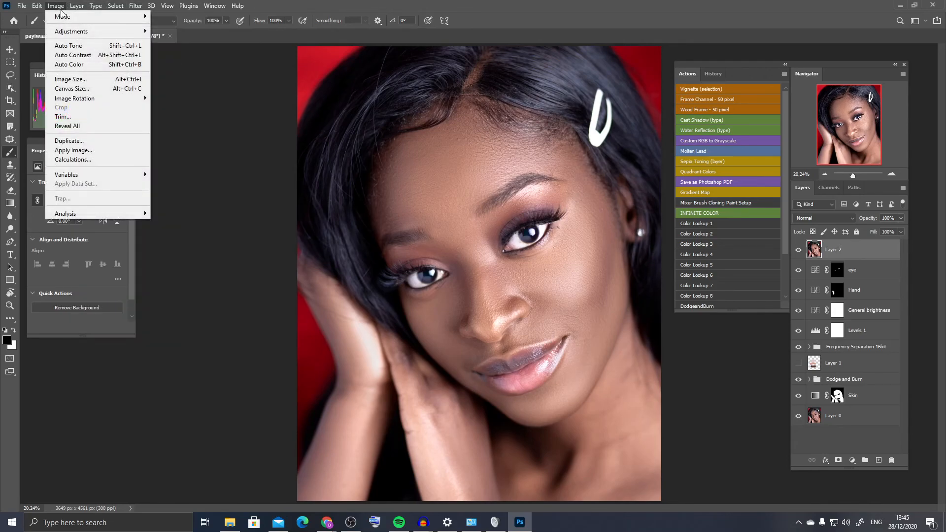
{"action": "mouse_move", "coordinate": [66, 31]}
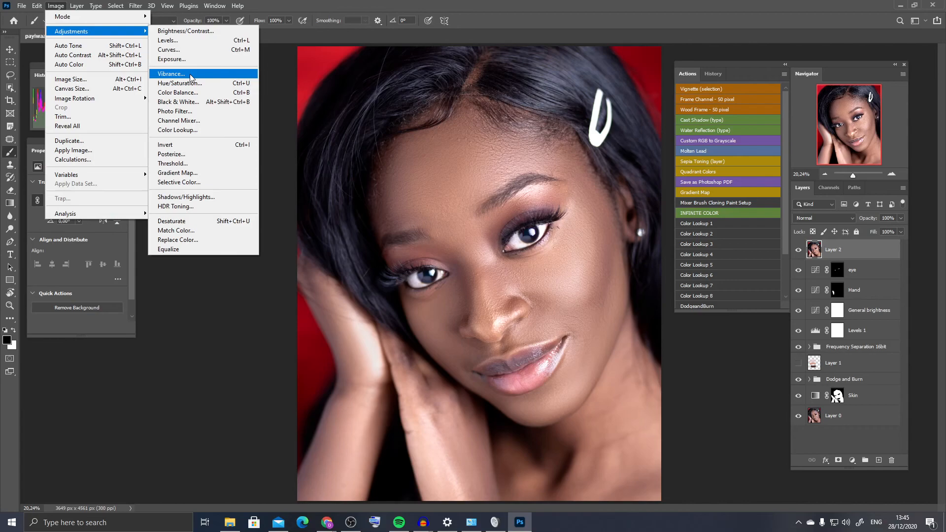
{"action": "left_click", "coordinate": [191, 225]}
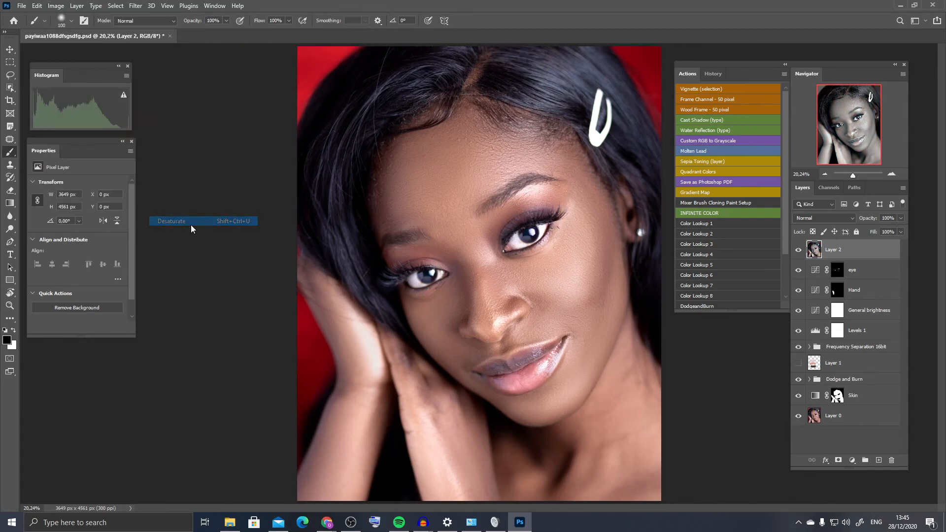
Apply a High Pass filter with a 4.1 pixel radius to the desaturated stamped layer
{"action": "left_click", "coordinate": [141, 8]}
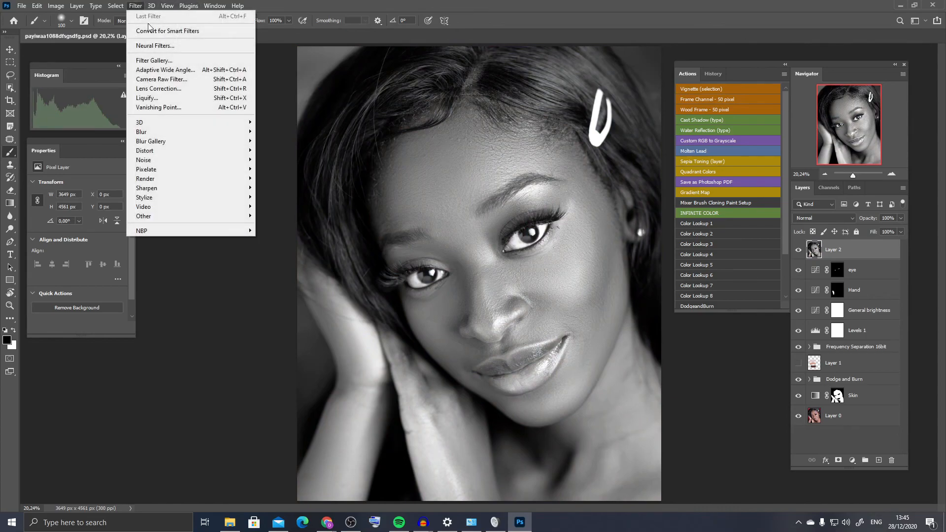
{"action": "mouse_move", "coordinate": [207, 217]}
{"action": "left_click", "coordinate": [261, 224]}
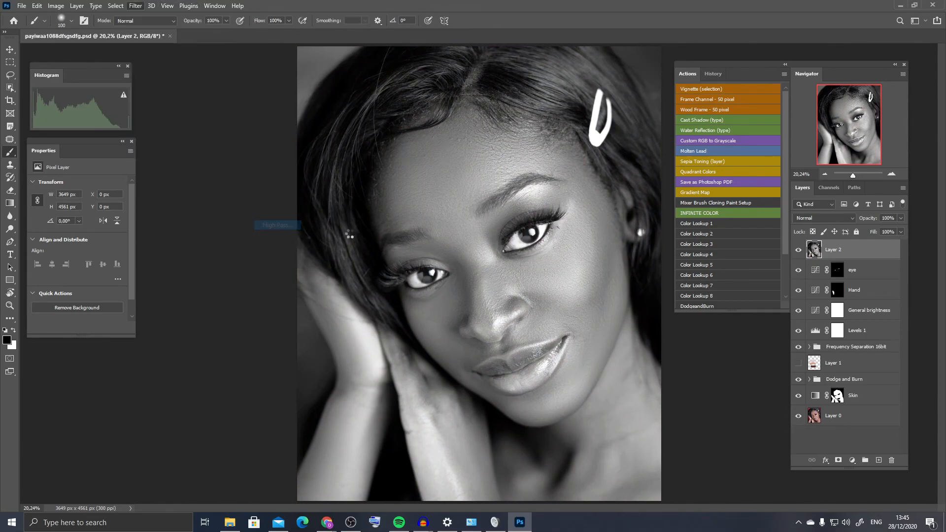
{"action": "left_click_drag", "start_coordinate": [262, 101], "coordinate": [106, 91]}
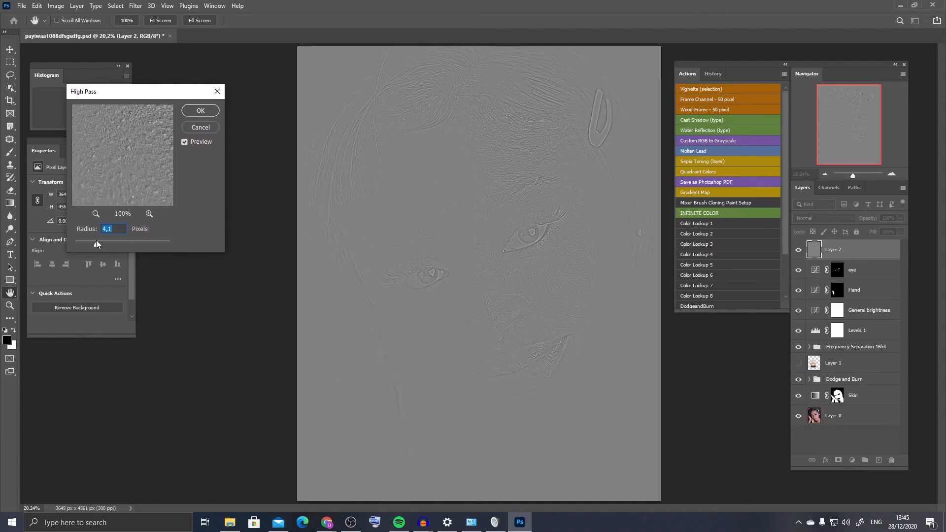
{"action": "left_click", "coordinate": [201, 110]}
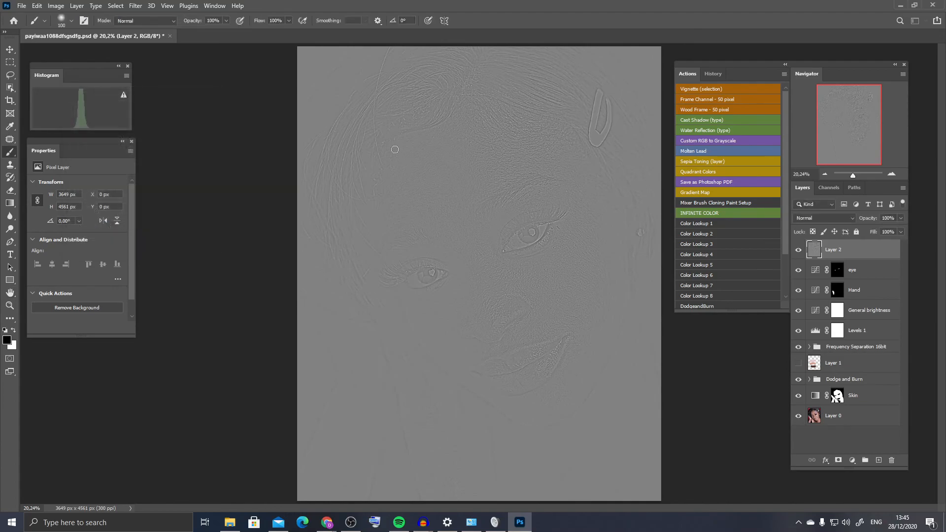
Set the High Pass layer's blend mode to Vivid Light
{"action": "left_click", "coordinate": [806, 217]}
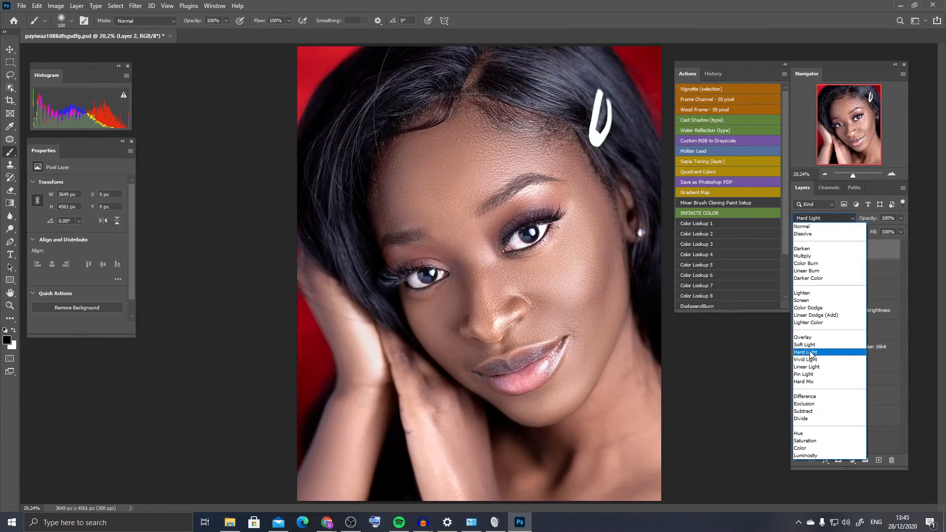
{"action": "left_click", "coordinate": [805, 360]}
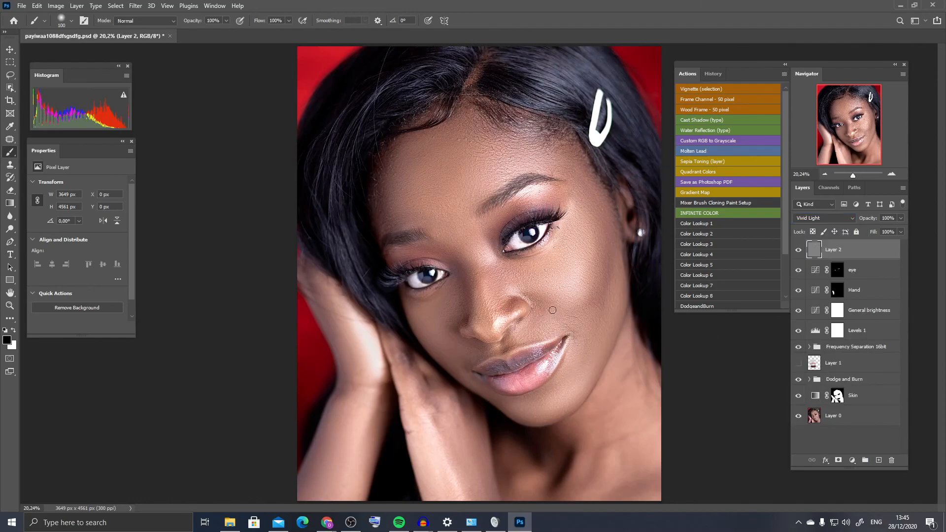
{"action": "left_click", "coordinate": [9, 49]}
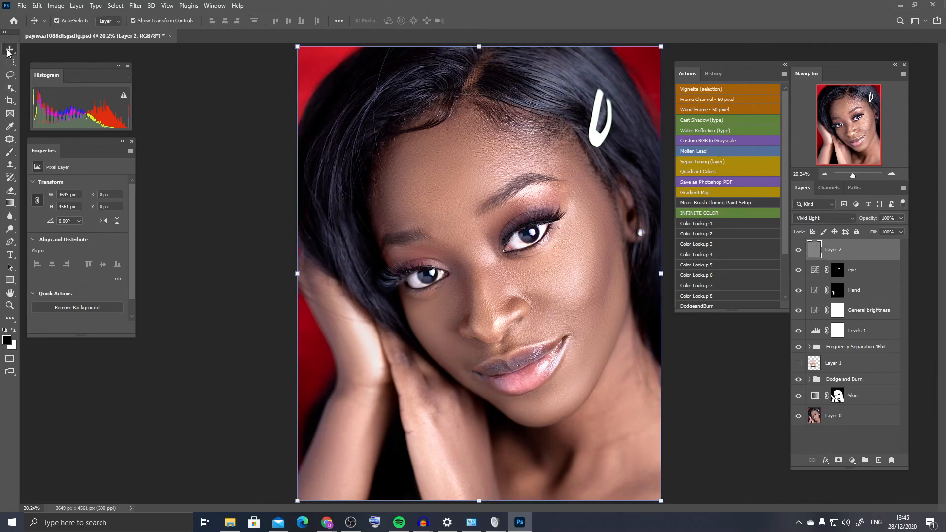
Compare the face with the High Pass layer hidden and shown, reduce that layer's opacity to 73%, and deselect it
{"action": "left_click", "coordinate": [799, 252]}
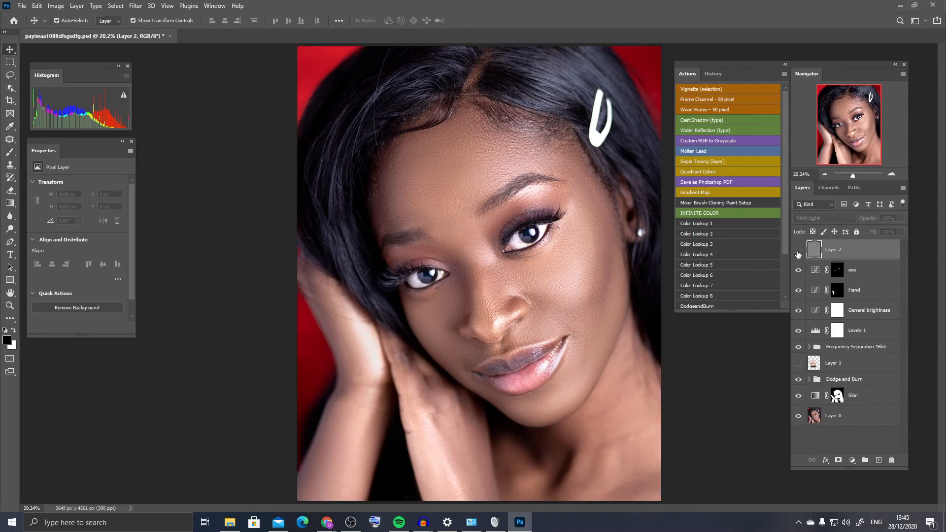
{"action": "key", "text": "z"}
{"action": "left_click_drag", "start_coordinate": [516, 284], "coordinate": [544, 276]}
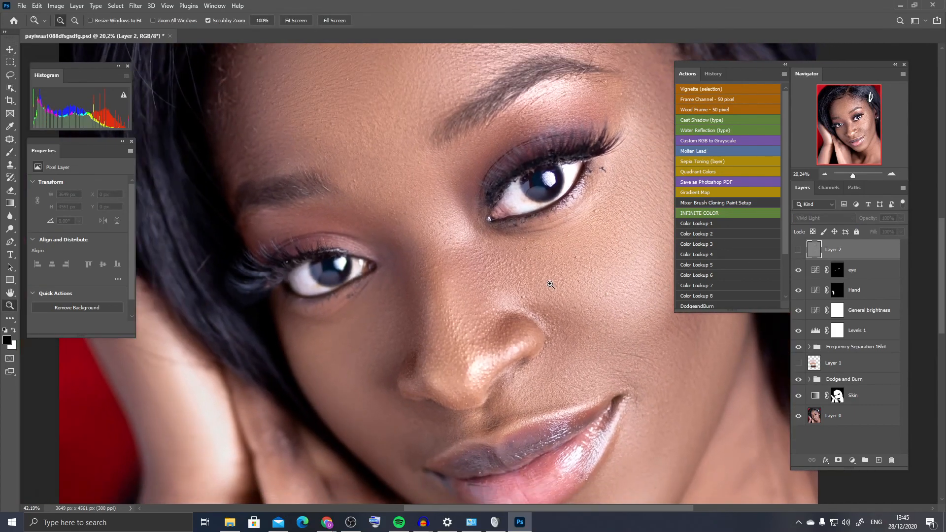
{"action": "left_click", "coordinate": [798, 251]}
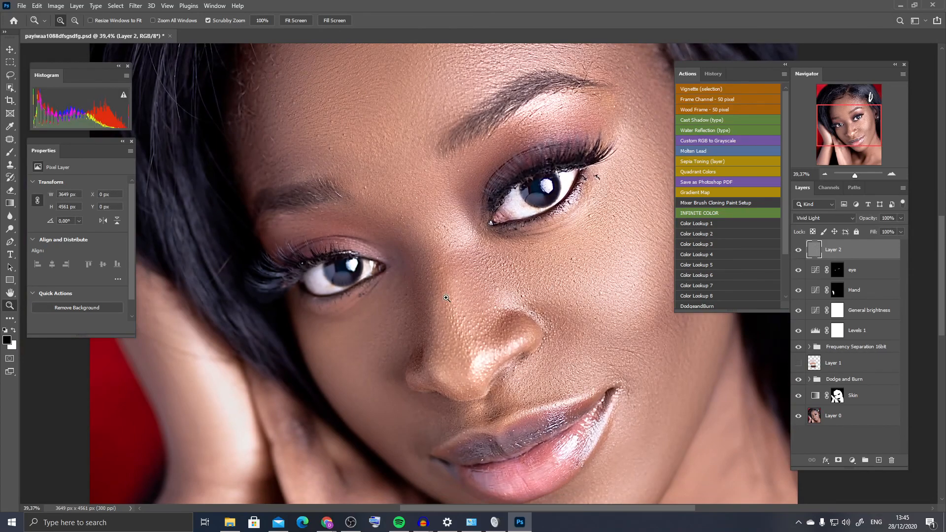
{"action": "key", "text": "ctrl+0"}
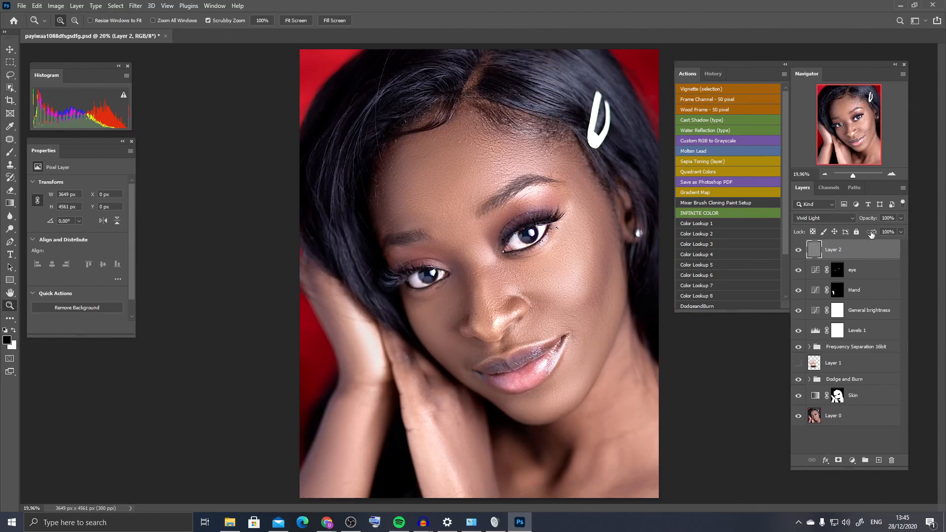
{"action": "left_click", "coordinate": [901, 220]}
{"action": "left_click", "coordinate": [10, 50]}
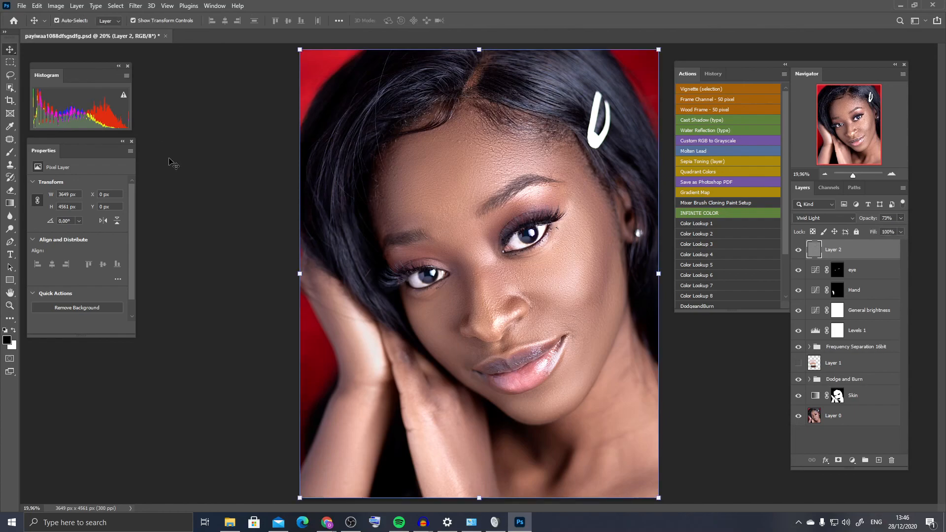
{"action": "left_click", "coordinate": [158, 155]}
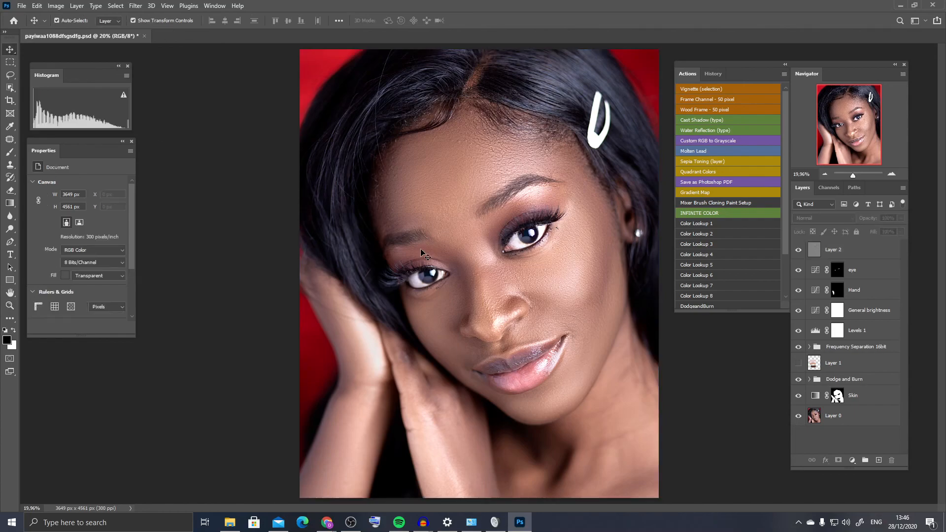
Compare the original Layer 0 on its own with the full retouched stack several times, ending with all the edits shown
{"action": "left_click", "coordinate": [799, 416], "text": "alt"}
{"action": "left_click", "coordinate": [798, 416], "text": "alt"}
{"action": "left_click", "coordinate": [798, 416], "text": "alt"}
{"action": "left_click", "coordinate": [798, 417], "text": "alt"}
{"action": "left_click", "coordinate": [798, 416], "text": "alt"}
{"action": "left_click", "coordinate": [799, 417], "text": "alt"}
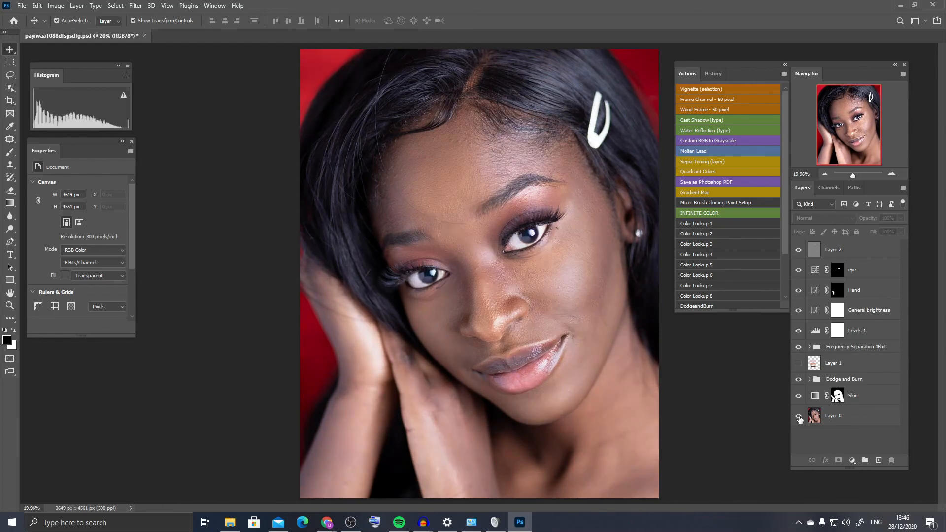
{"action": "left_click", "coordinate": [798, 416], "text": "alt"}
{"action": "left_click", "coordinate": [798, 417], "text": "alt"}
{"action": "left_click", "coordinate": [798, 416], "text": "alt"}
{"action": "left_click", "coordinate": [798, 416], "text": "alt"}
{"action": "left_click", "coordinate": [798, 416], "text": "alt"}
{"action": "left_click", "coordinate": [798, 417], "text": "alt"}
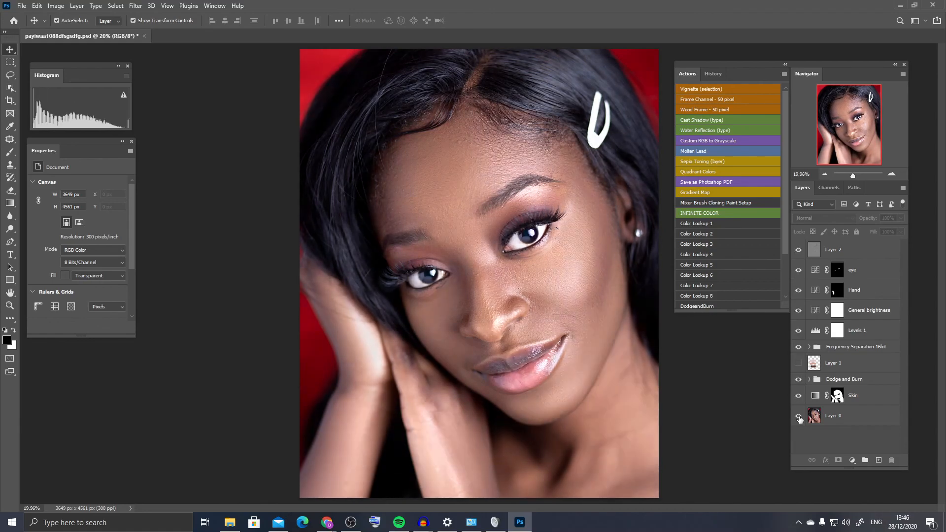